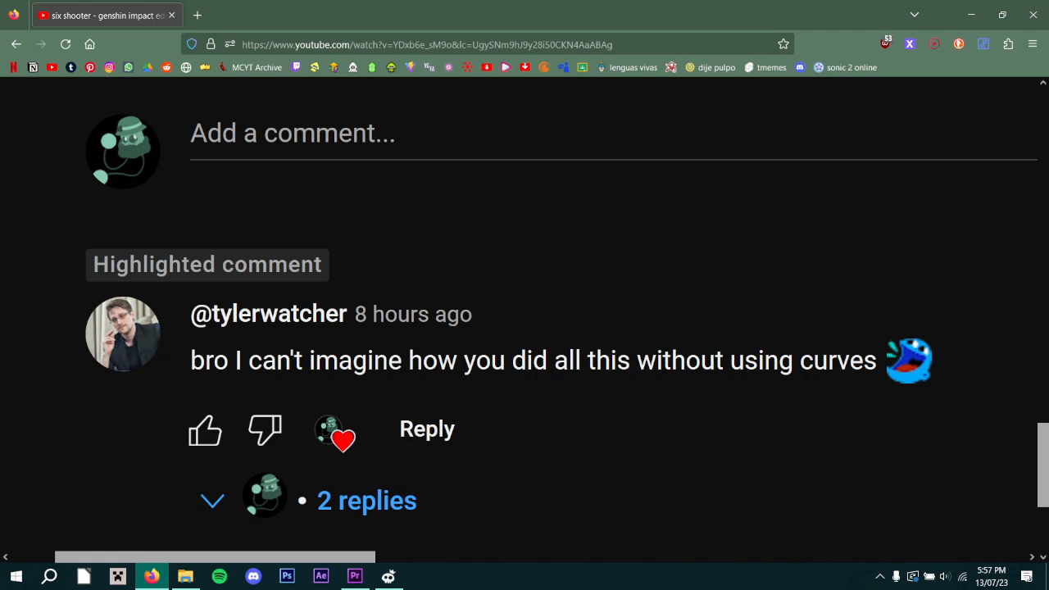
Review the opening of the six shooter video and the highlighted viewer comment about editing without curves.
scroll(525, 319, "down", 5)
scroll(525, 319, "up", 4)
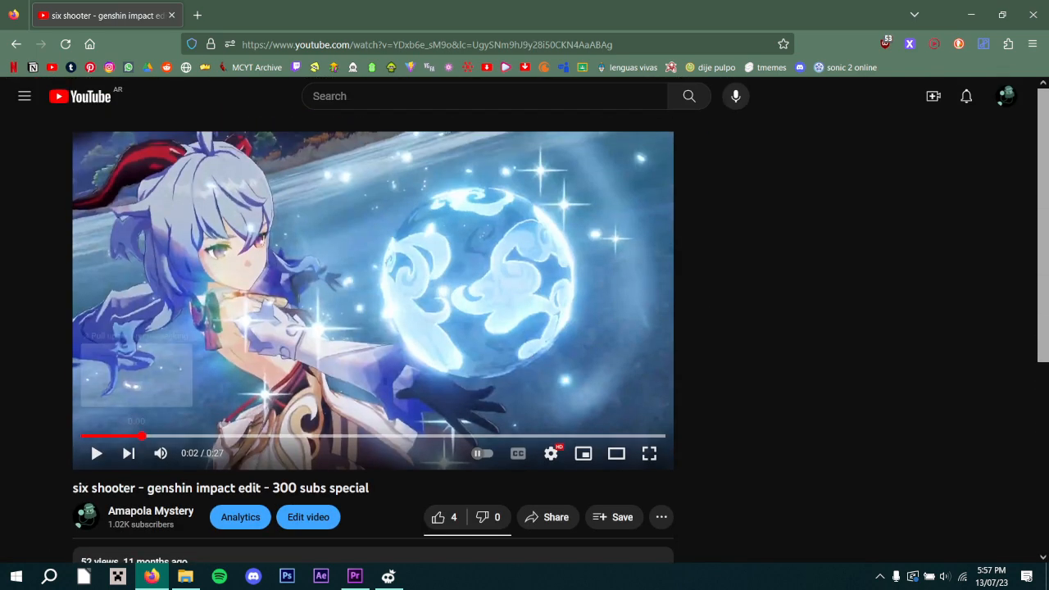
left_click(90, 441)
key("space")
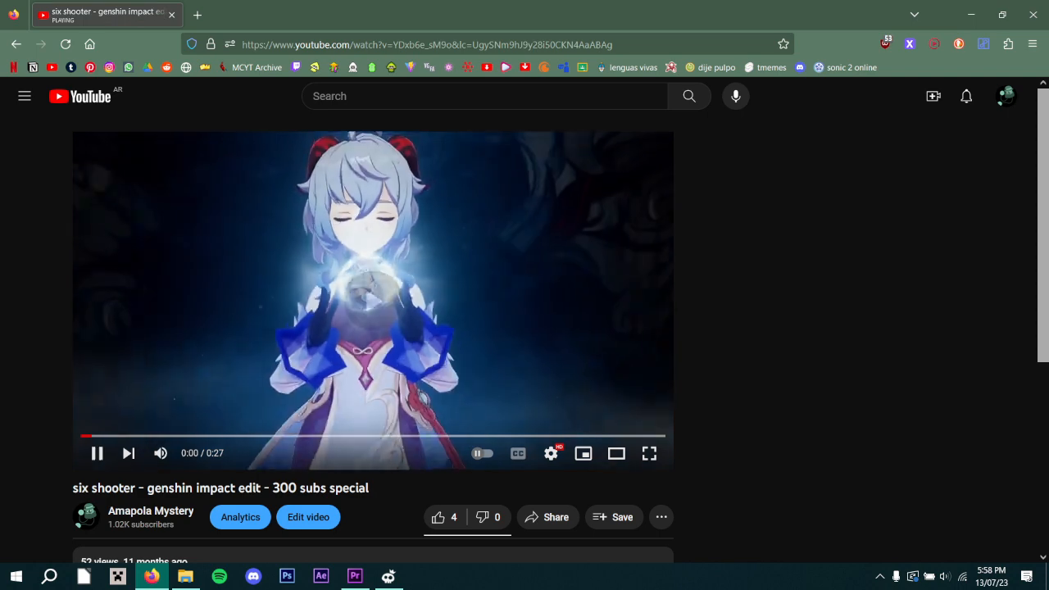
key("space")
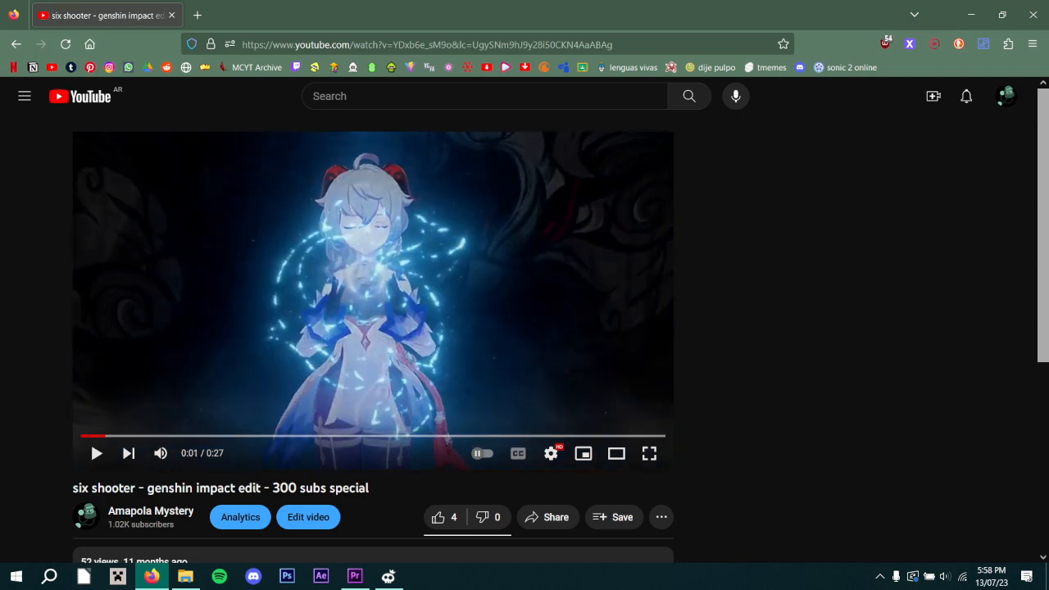
scroll(373, 339, "down", 2)
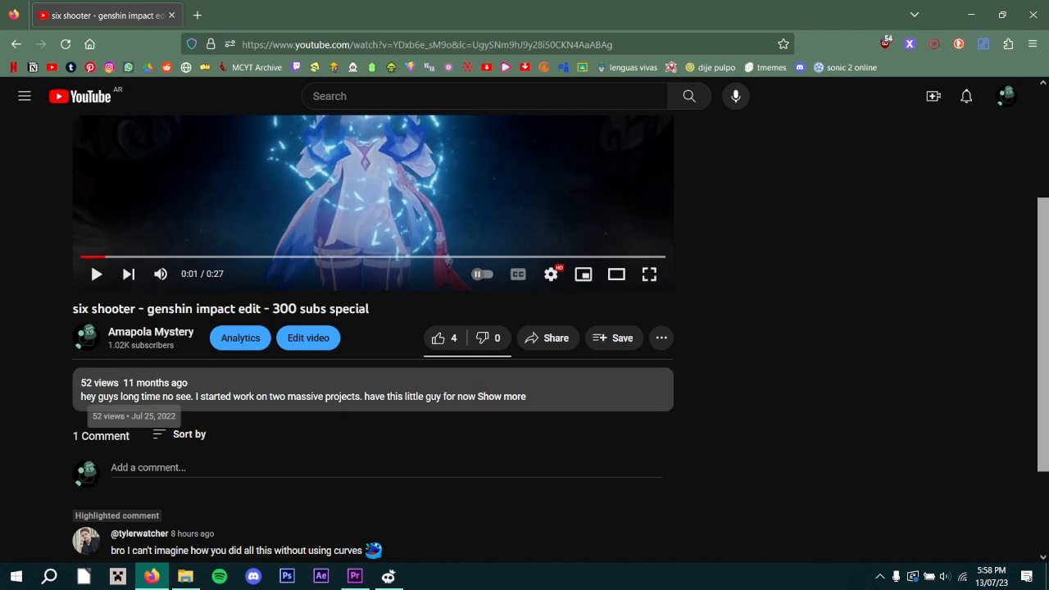
scroll(373, 328, "up", 2)
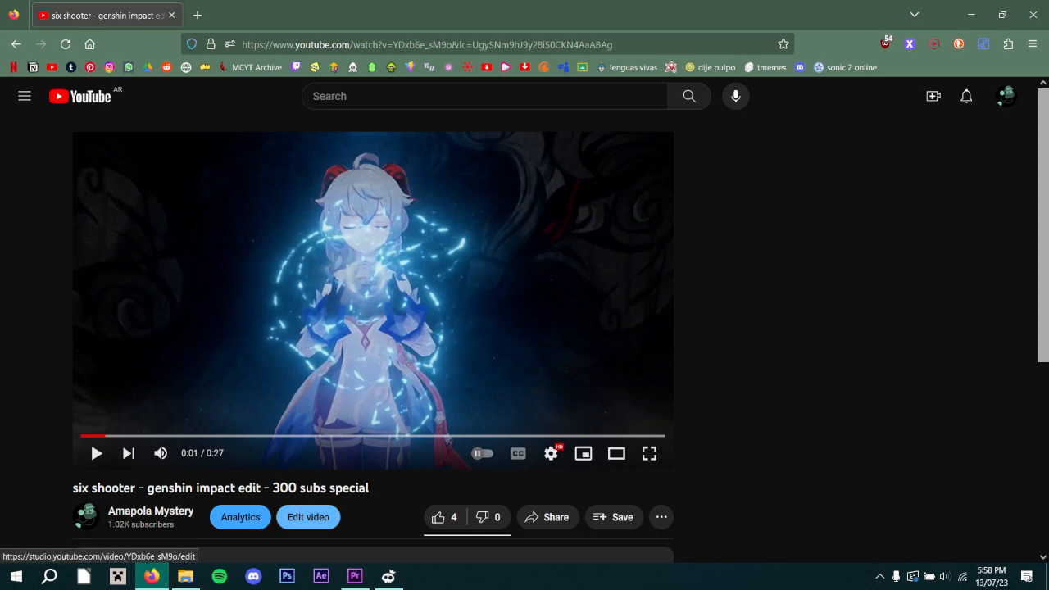
scroll(373, 369, "down", 4)
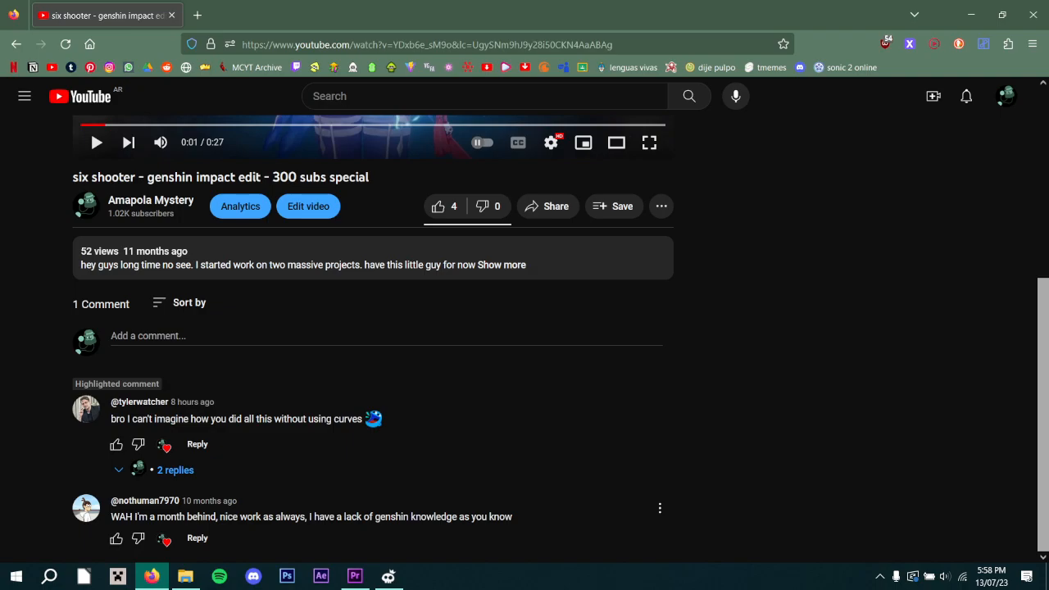
Switch to Premiere Pro, put the playhead at the start of Sequence 01 and enlarge the timeline to the first part of the edit.
left_click(355, 576)
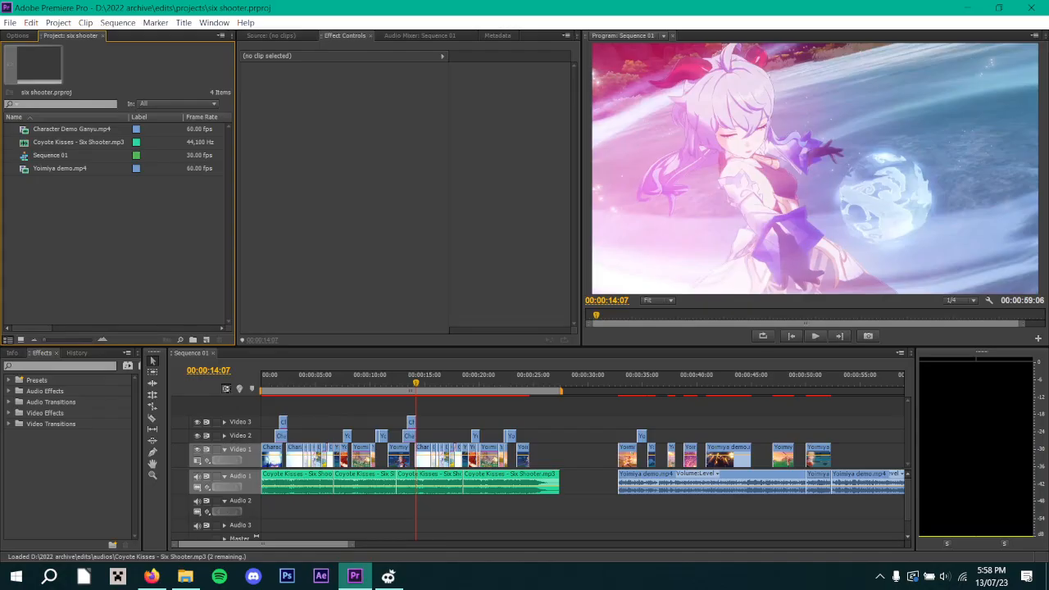
left_click(368, 382)
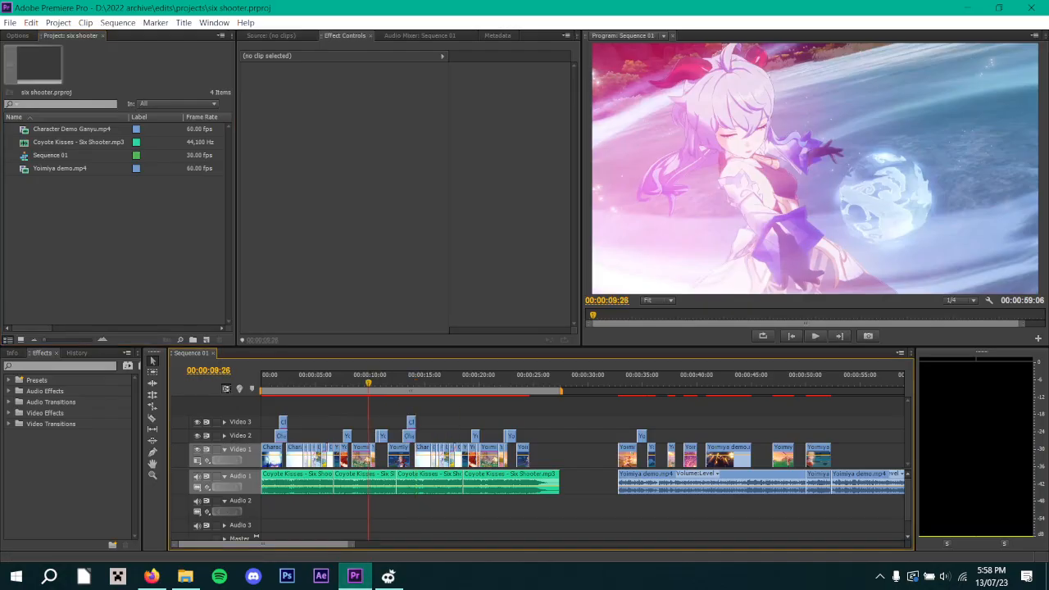
key("Home")
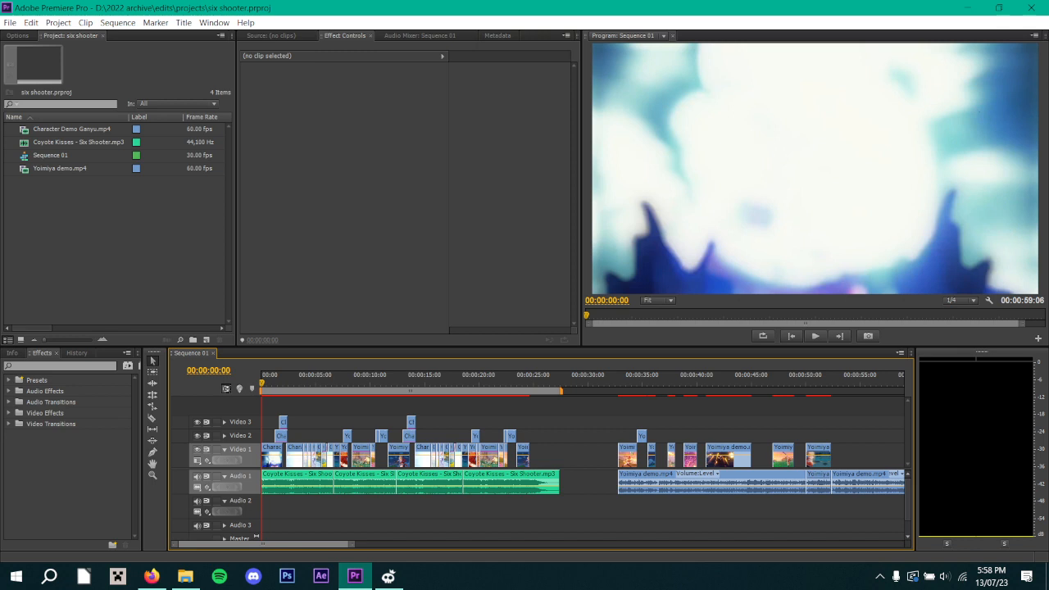
left_click_drag(351, 545, 287, 544)
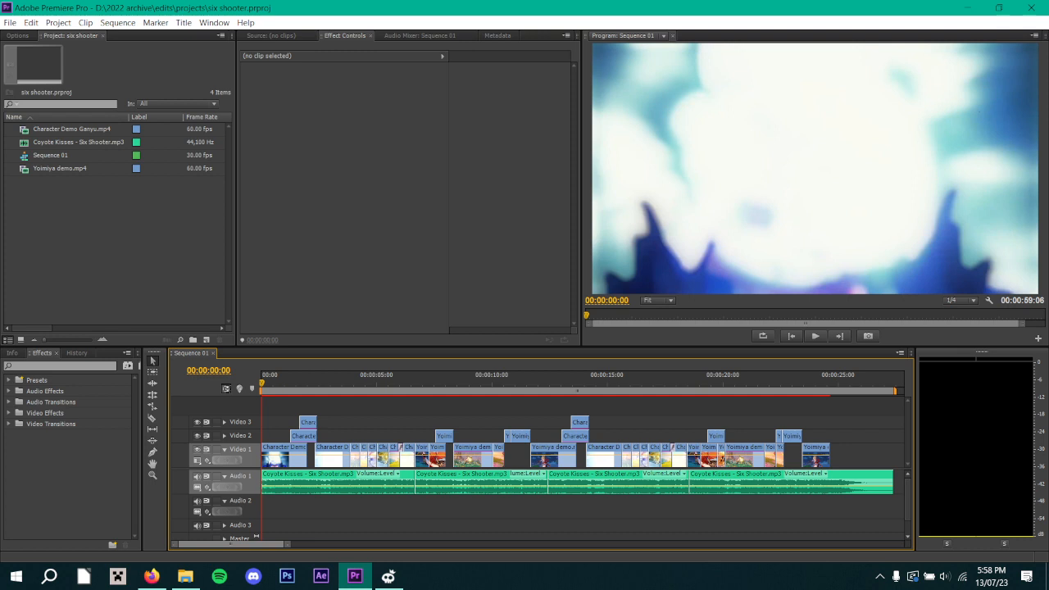
Play back the opening seconds of the sequence from the start to check its transitions.
key("space")
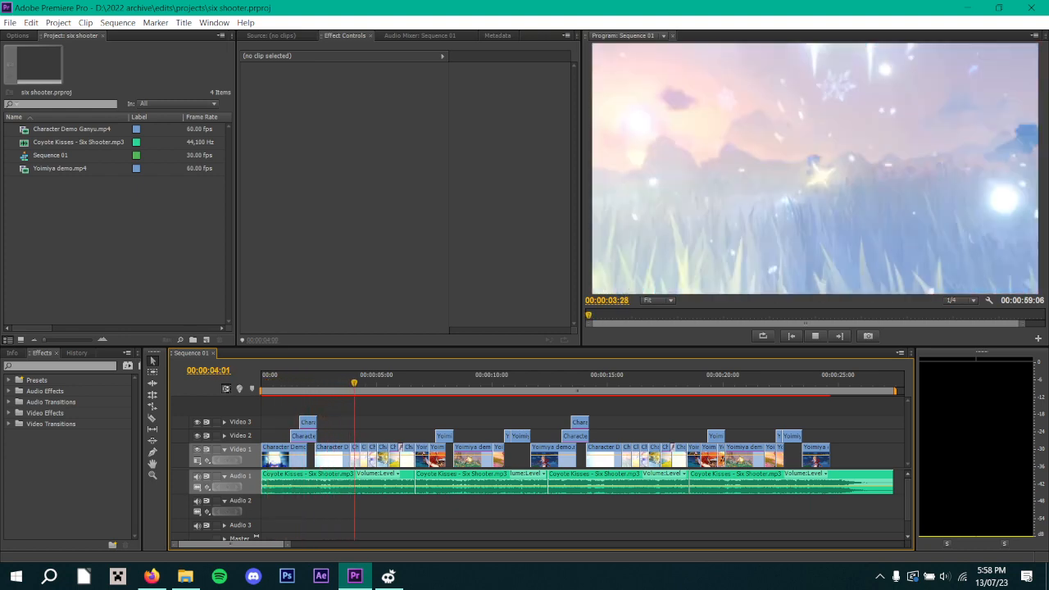
key("space")
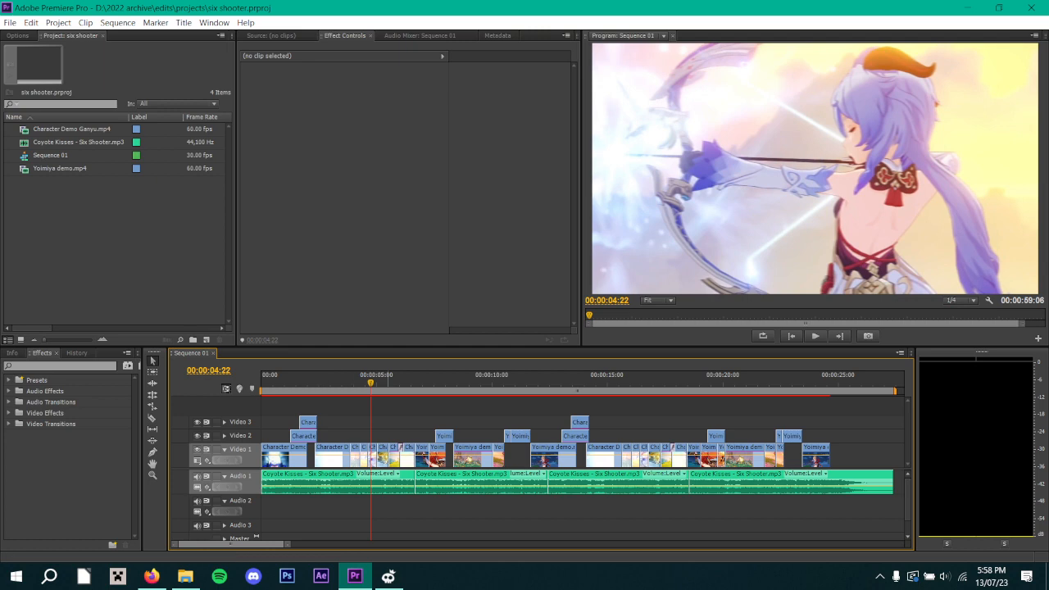
key("Home")
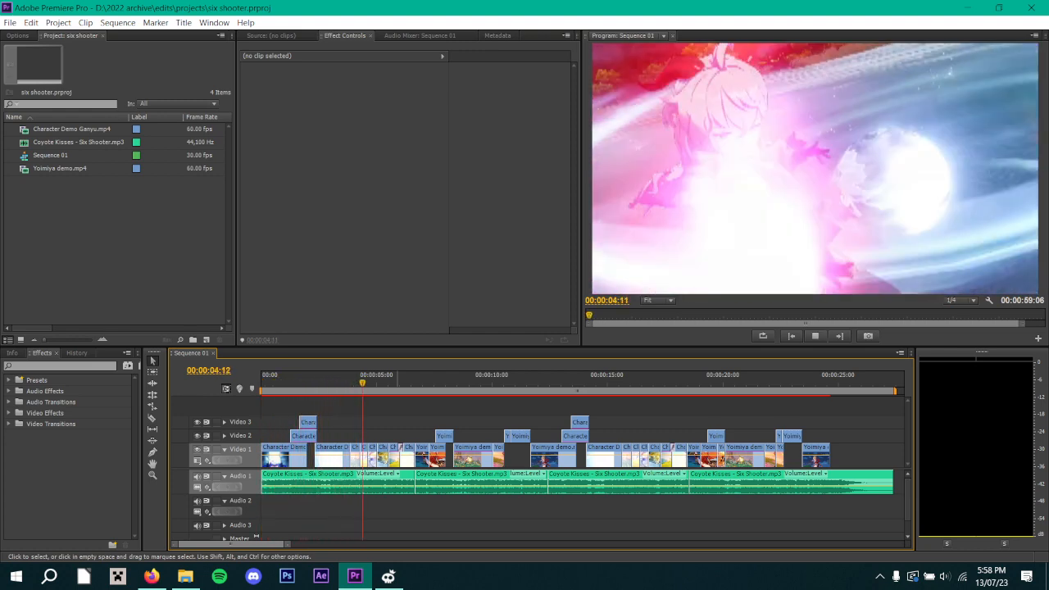
key("space")
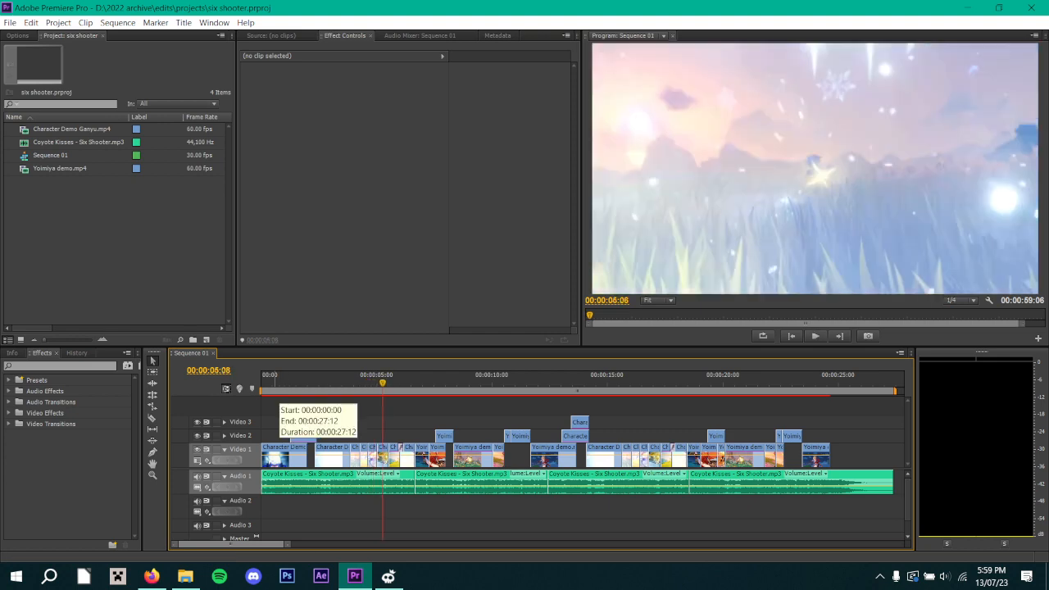
key("Home")
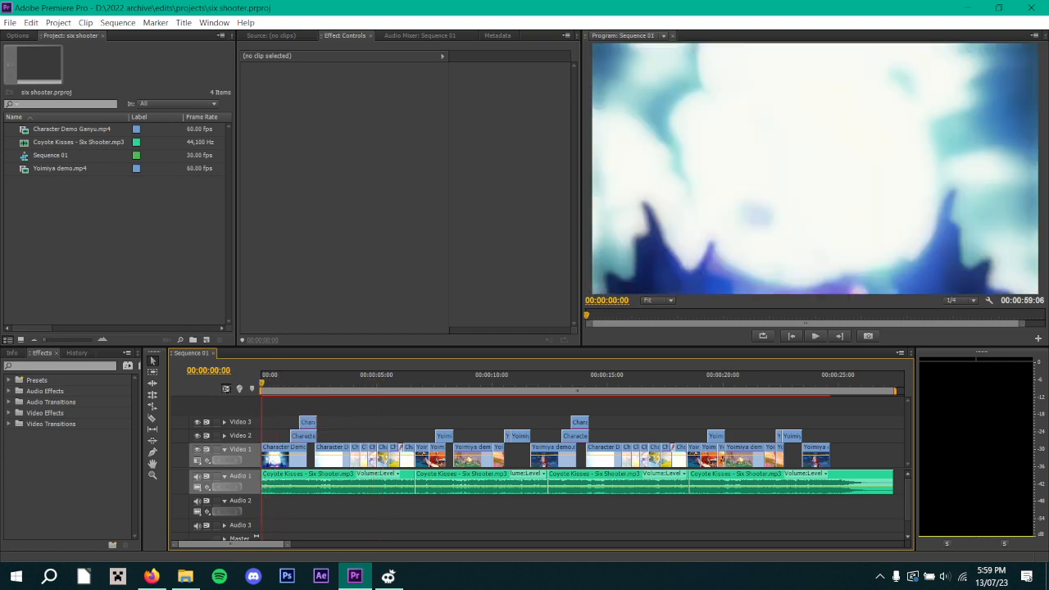
key("space")
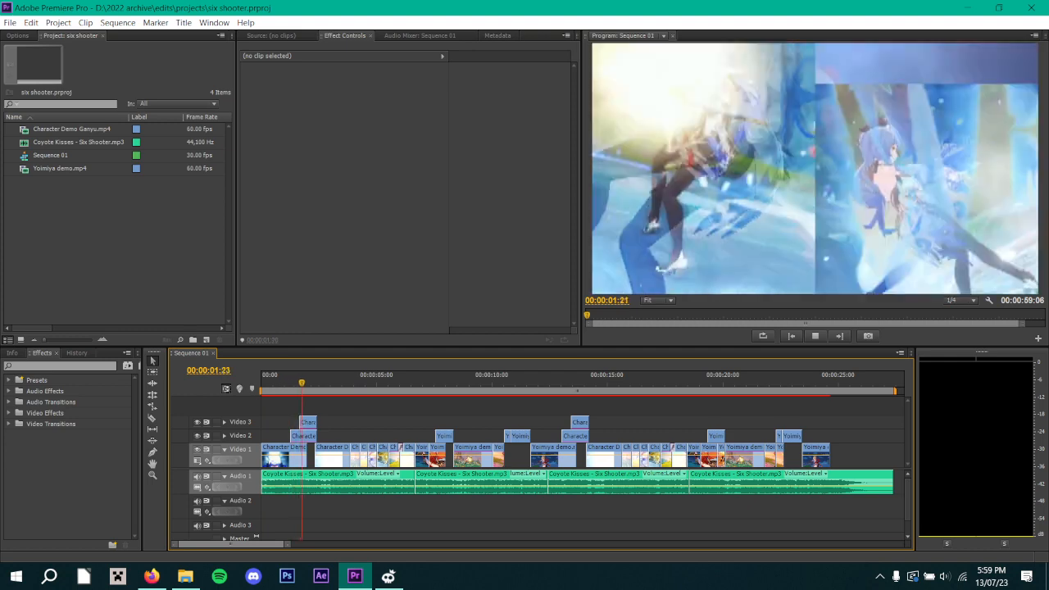
key("space")
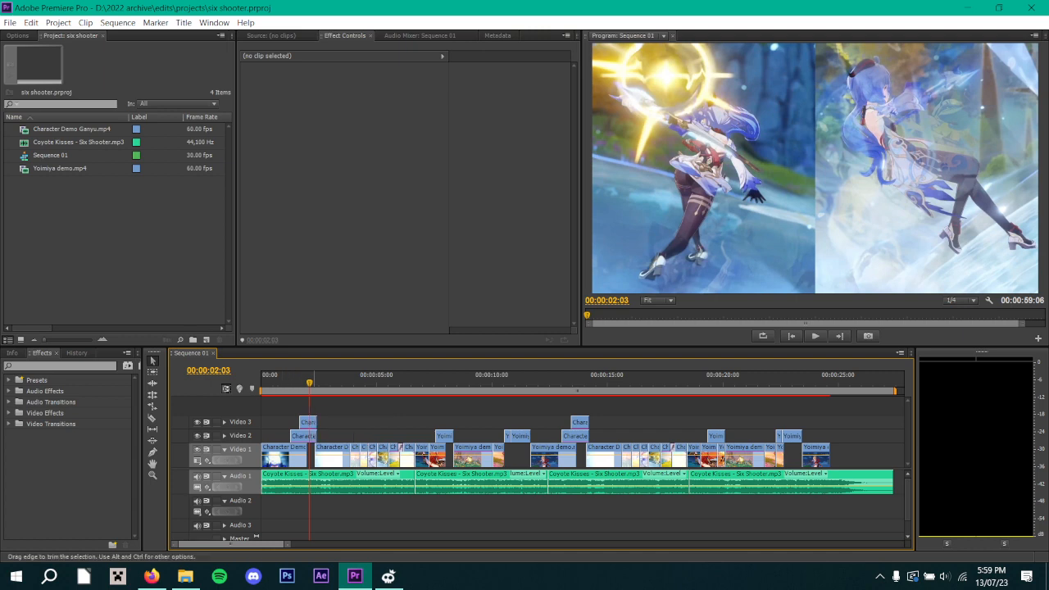
Select the first Character Demo Ganyu clip on Video 2 and examine its Position keyframes frame by frame from the clip's start.
left_click(303, 435)
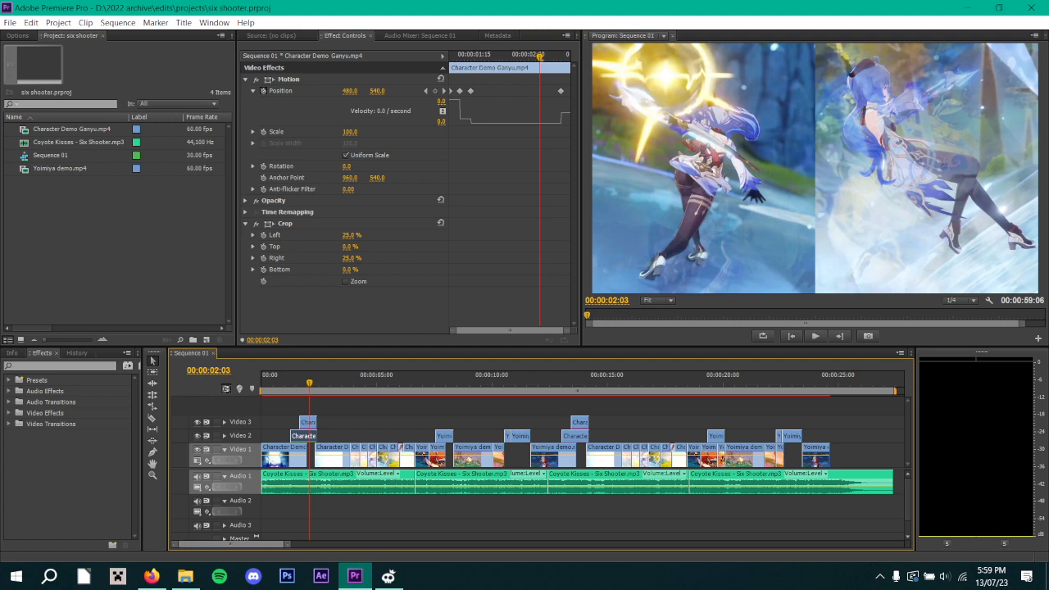
key("Up")
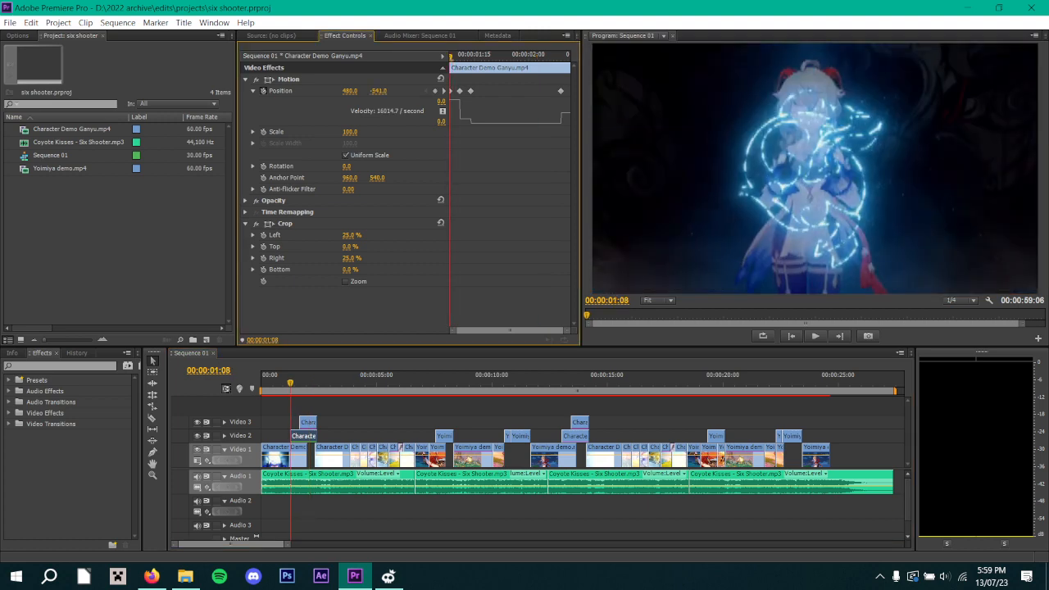
left_click(253, 91)
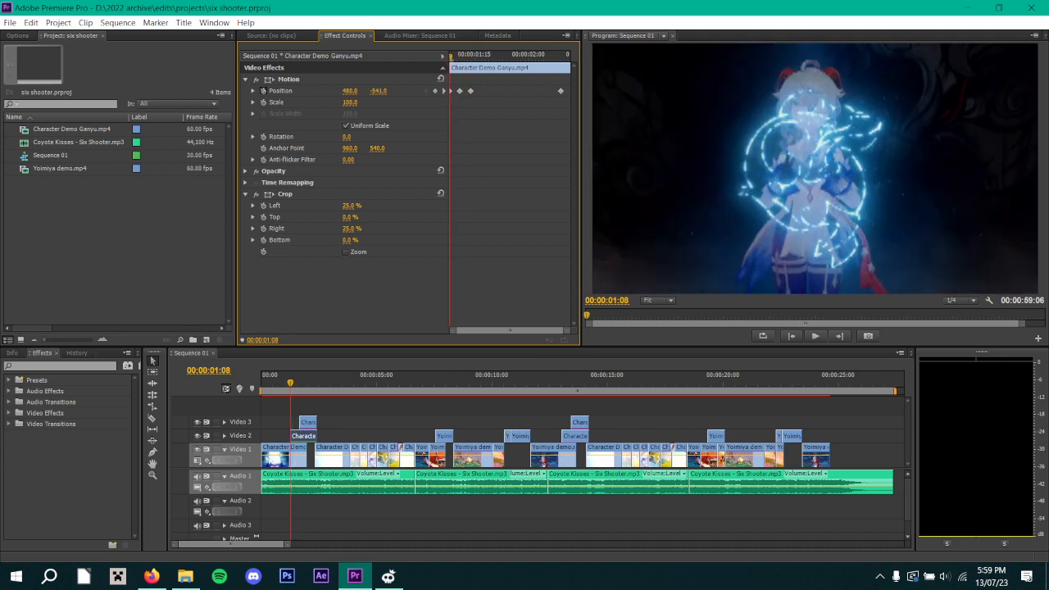
key("Right")
key("Right")
key("Right")
key("Right")
key("Right")
key("Right")
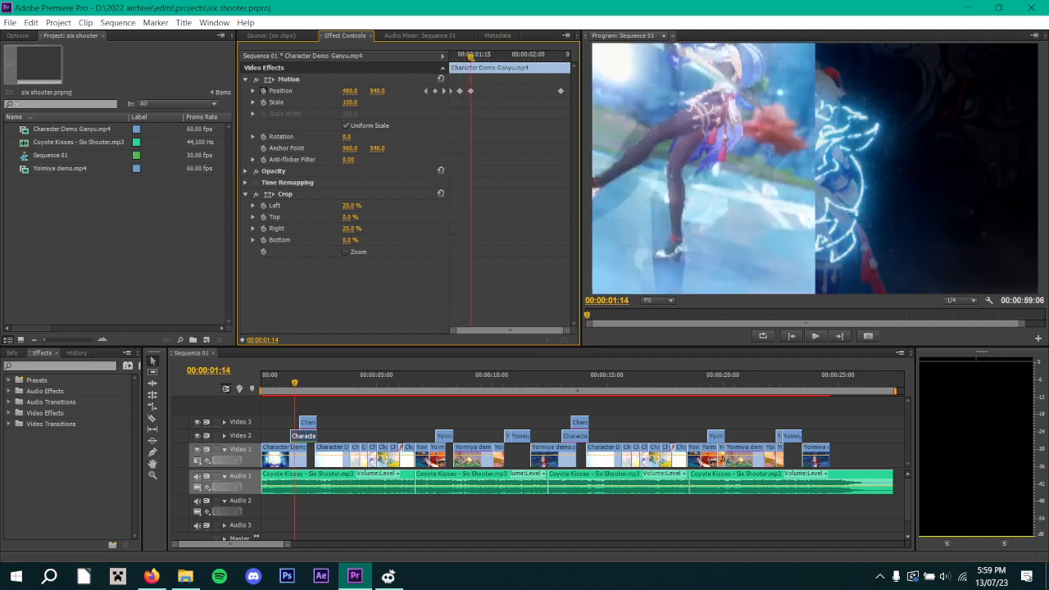
key("Left")
key("Left")
key("Left")
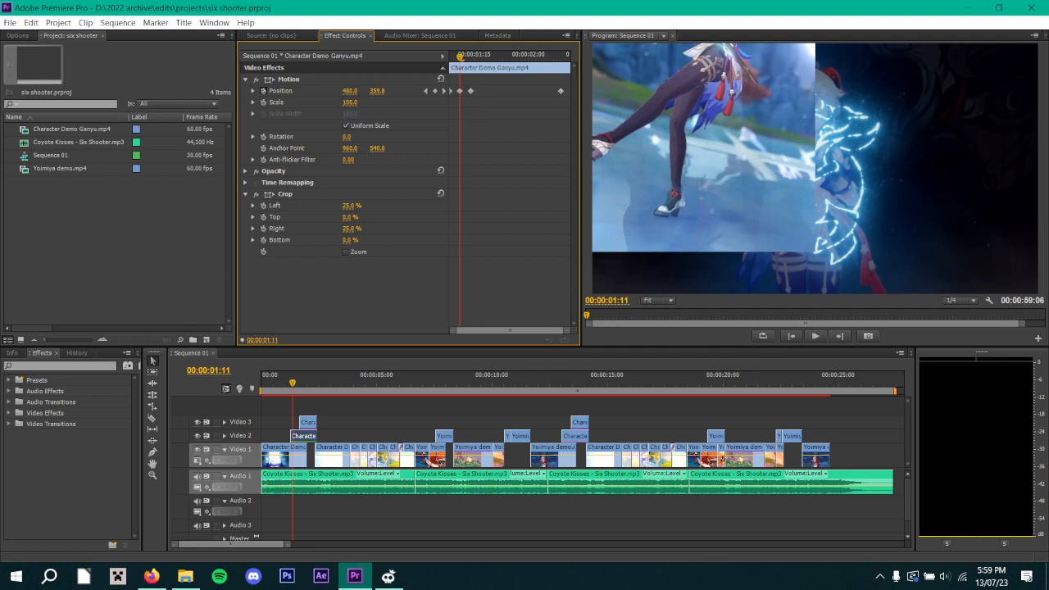
Inspect the velocity graph of the Ganyu clip's Position while advancing to frame 00:00:01:15, and collapse it again.
left_click(254, 91)
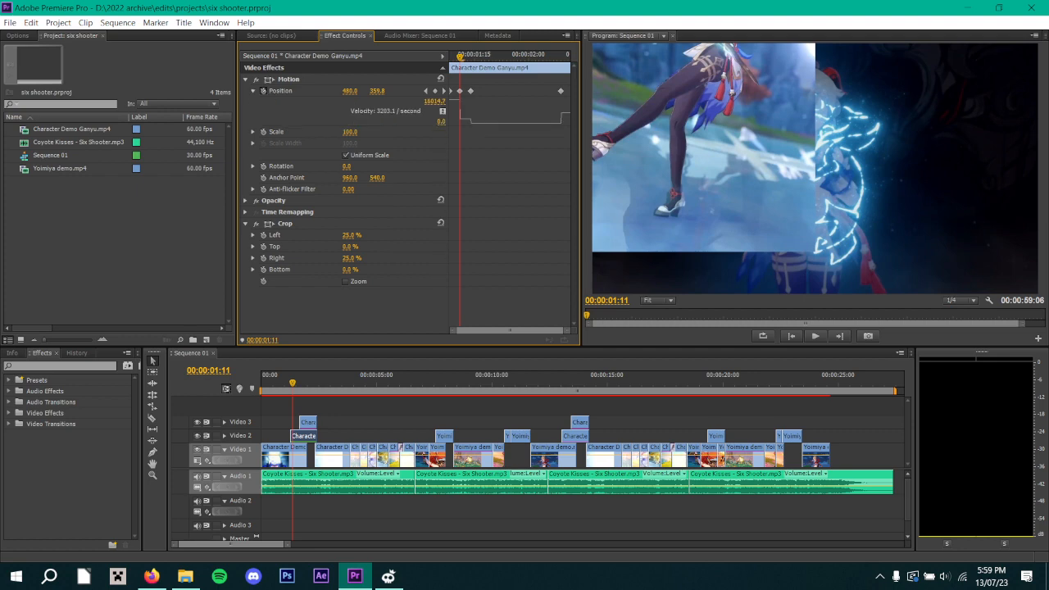
key("Right")
key("Right")
key("Right")
key("Right")
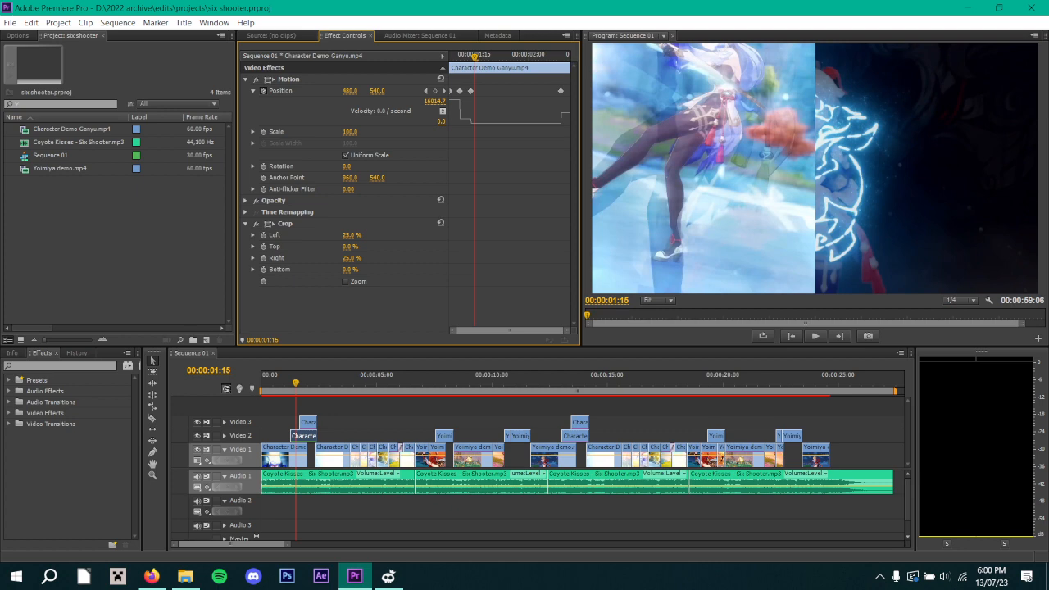
left_click(254, 91)
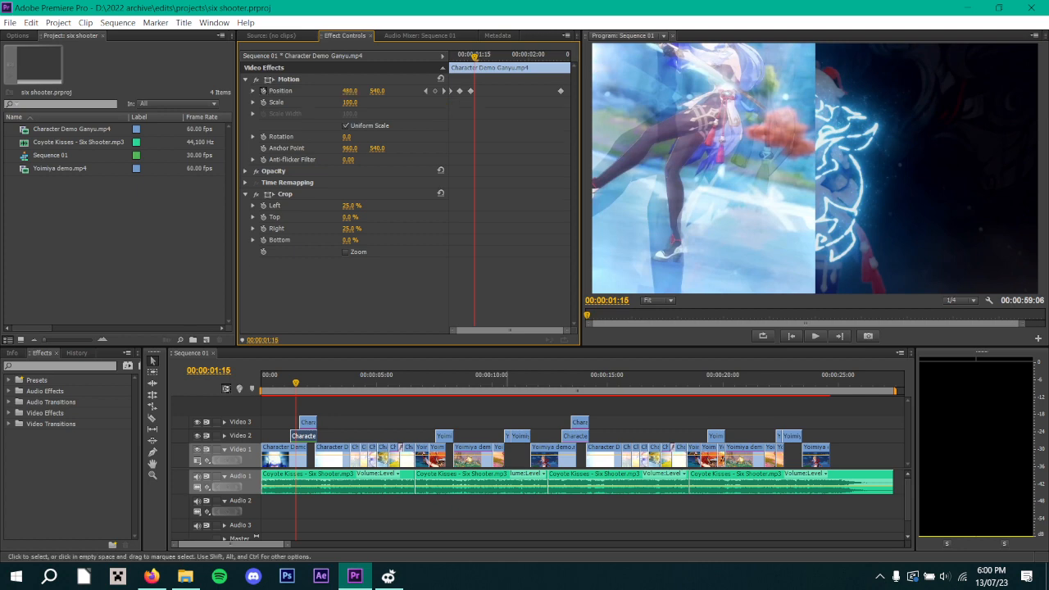
Play the leftover Yoimiya clips in the later part of the sequence, starting at 00:00:32:04.
left_click_drag(287, 544, 396, 544)
left_click(501, 380)
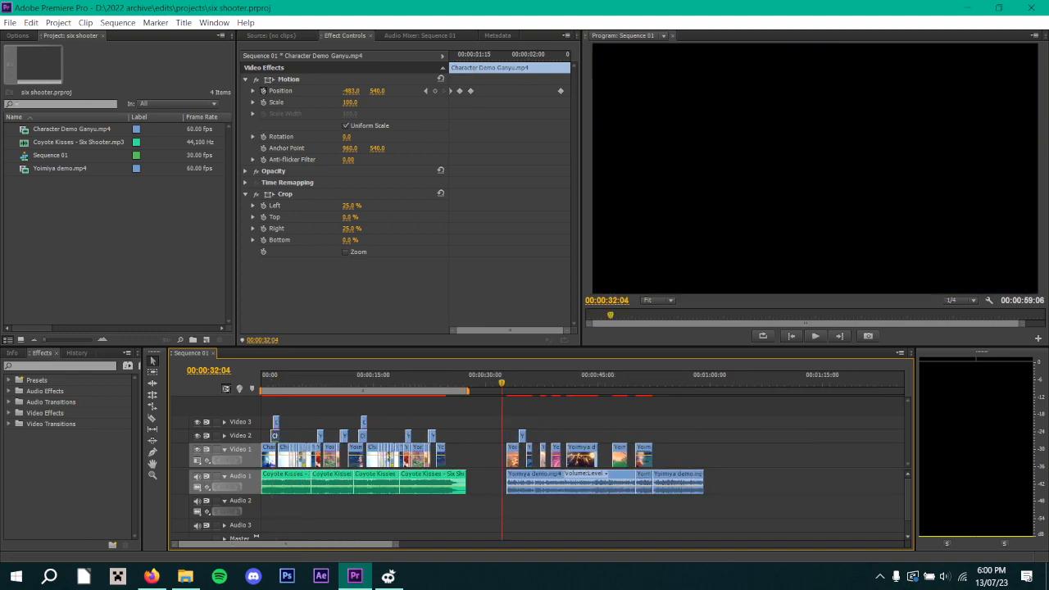
key("space")
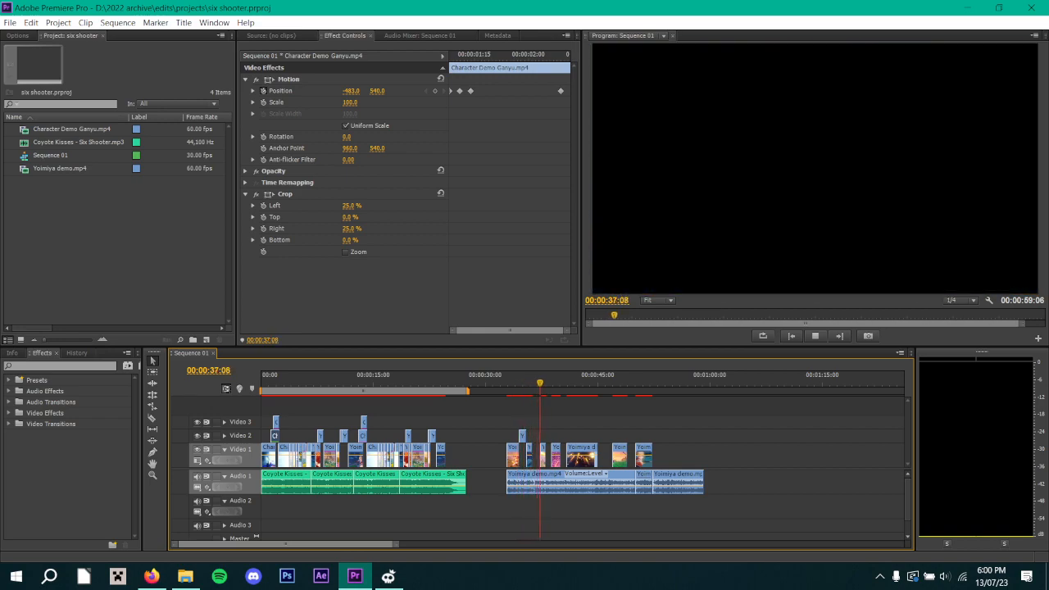
key("space")
key("space")
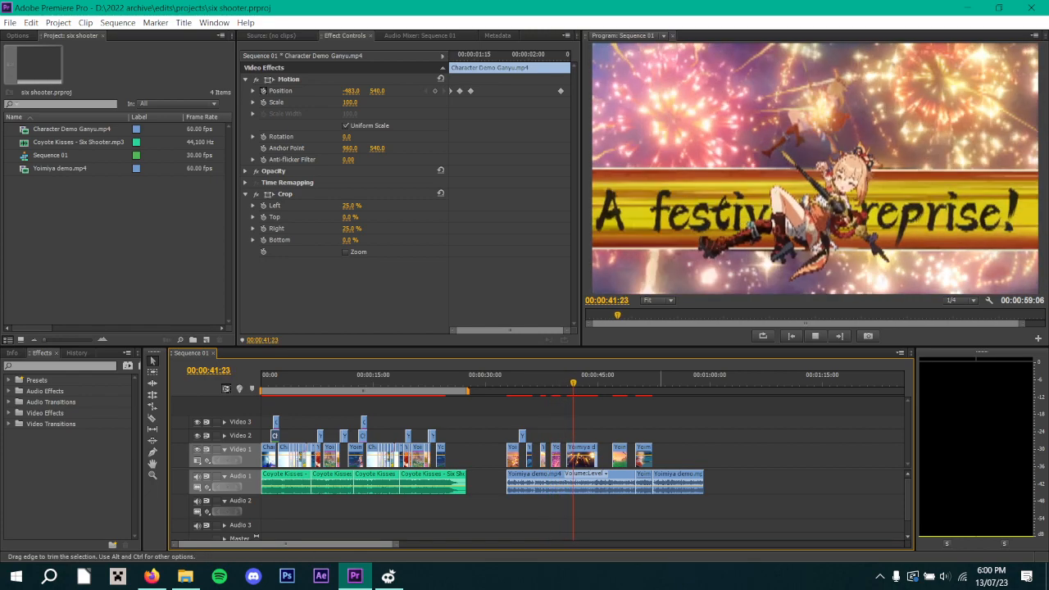
key("space")
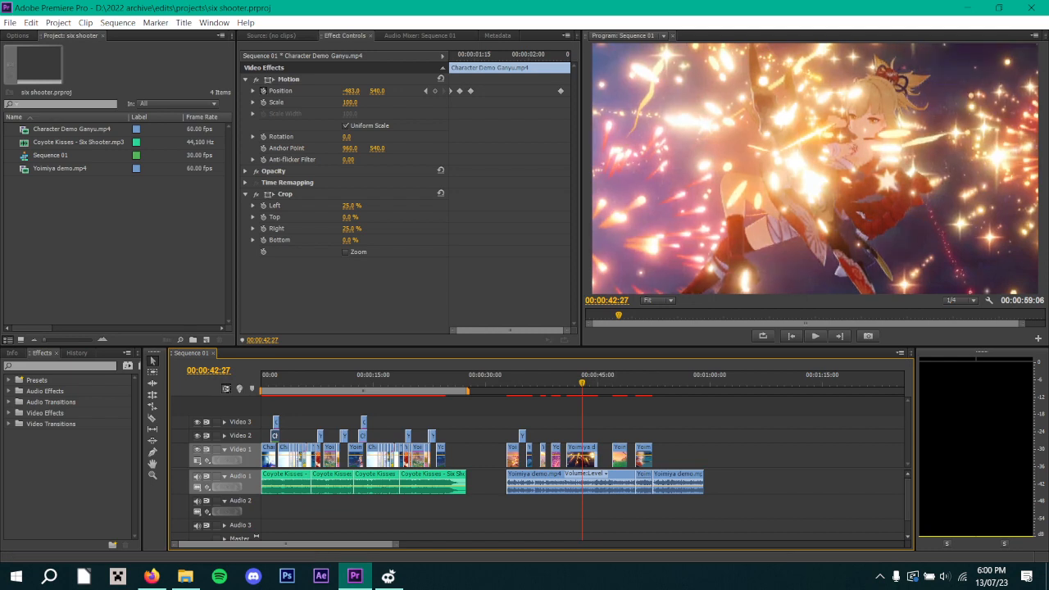
Enable Position keyframing on the long Yoimiya demo clip on Video 1 at its first frame, 00:00:40:25.
left_click(581, 457)
left_click(464, 56)
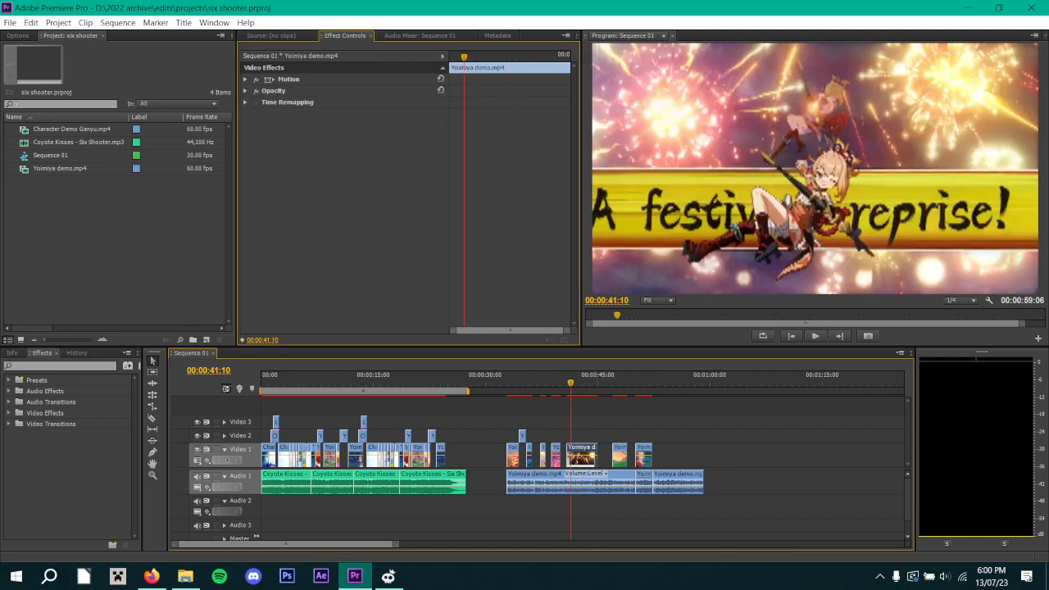
left_click_drag(463, 56, 450, 57)
left_click(245, 80)
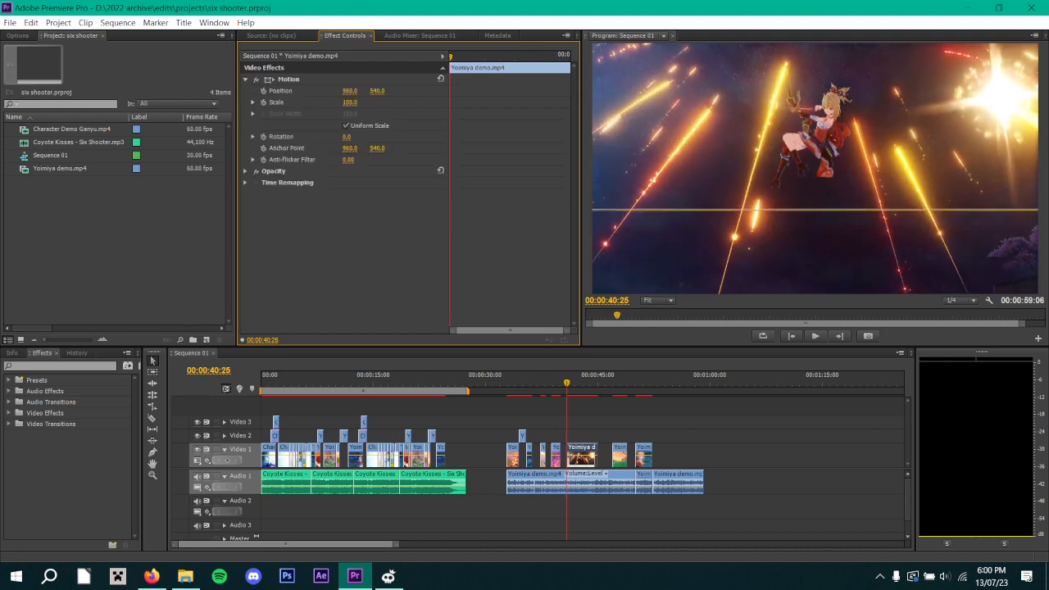
left_click_drag(568, 330, 494, 330)
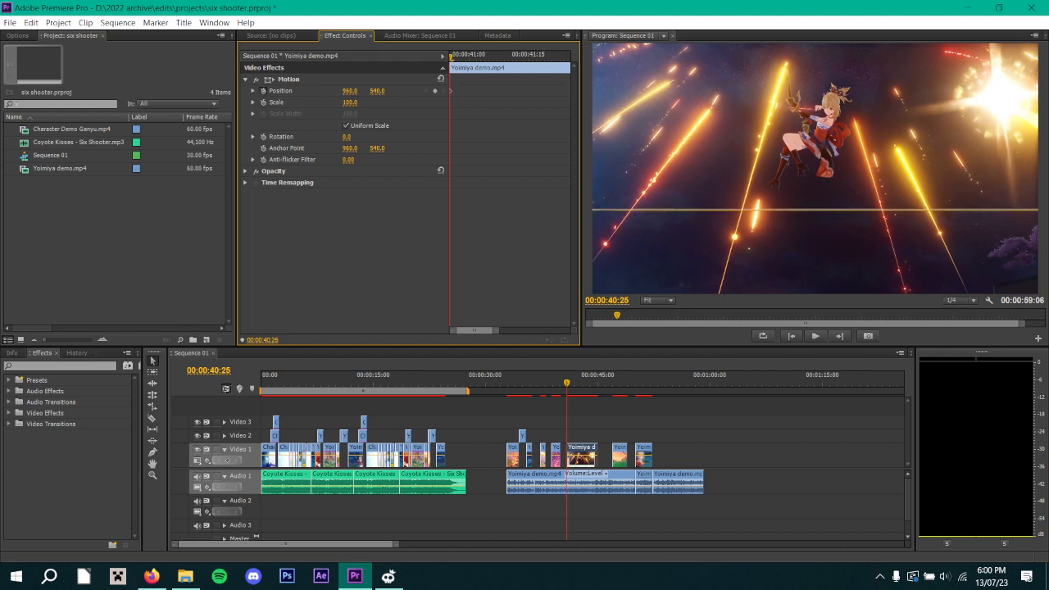
mouse_move(495, 330)
left_mouse_down()
mouse_move(470, 331)
mouse_move(479, 331)
left_mouse_up()
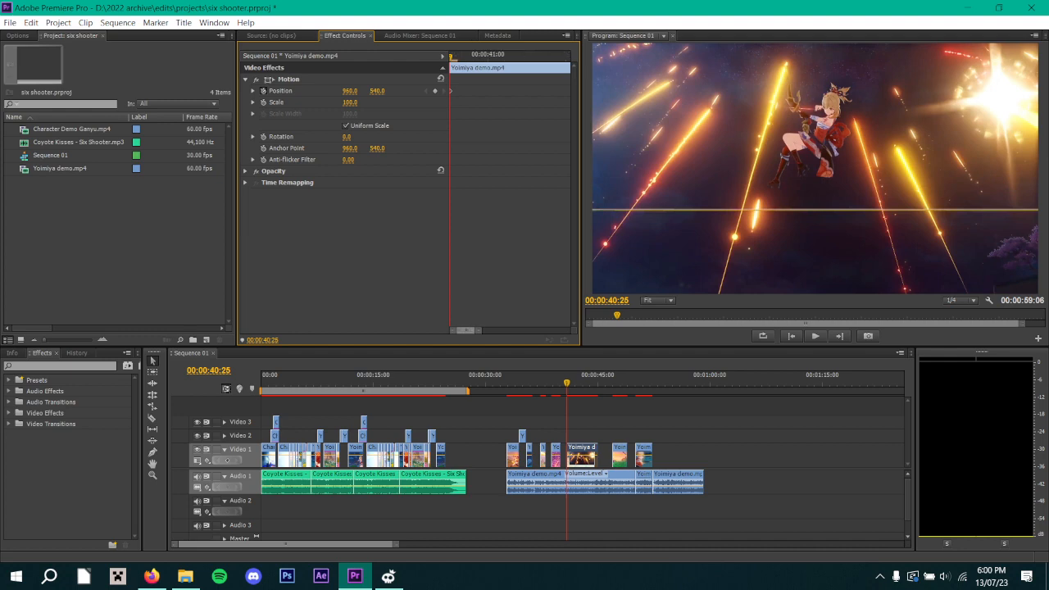
Add a second Position keyframe to the Yoimiya clip at 00:00:41:02 and return to its first keyframe.
left_click(504, 56)
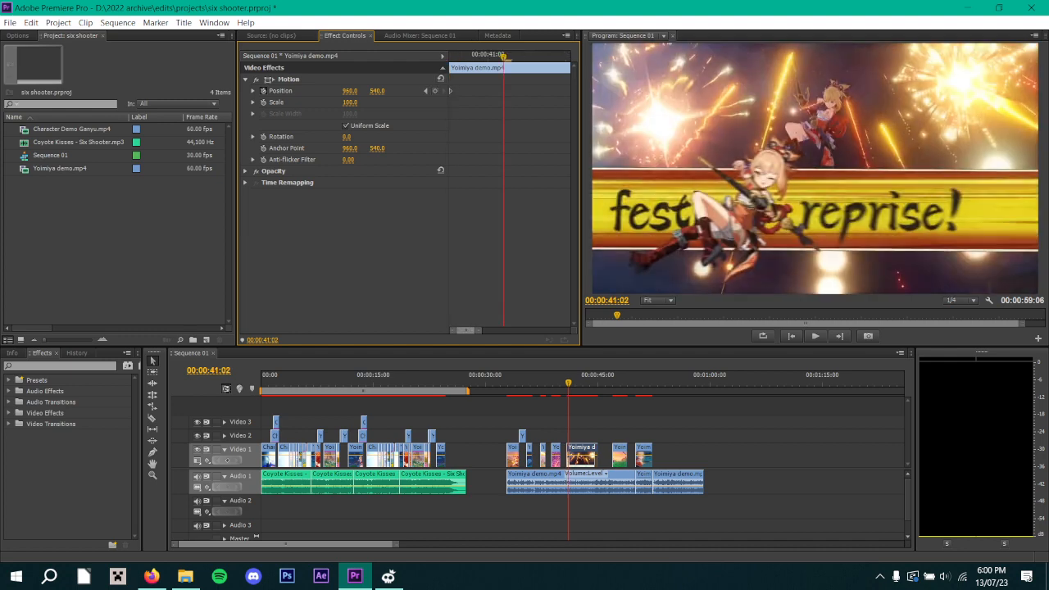
left_click(435, 91)
key("Left")
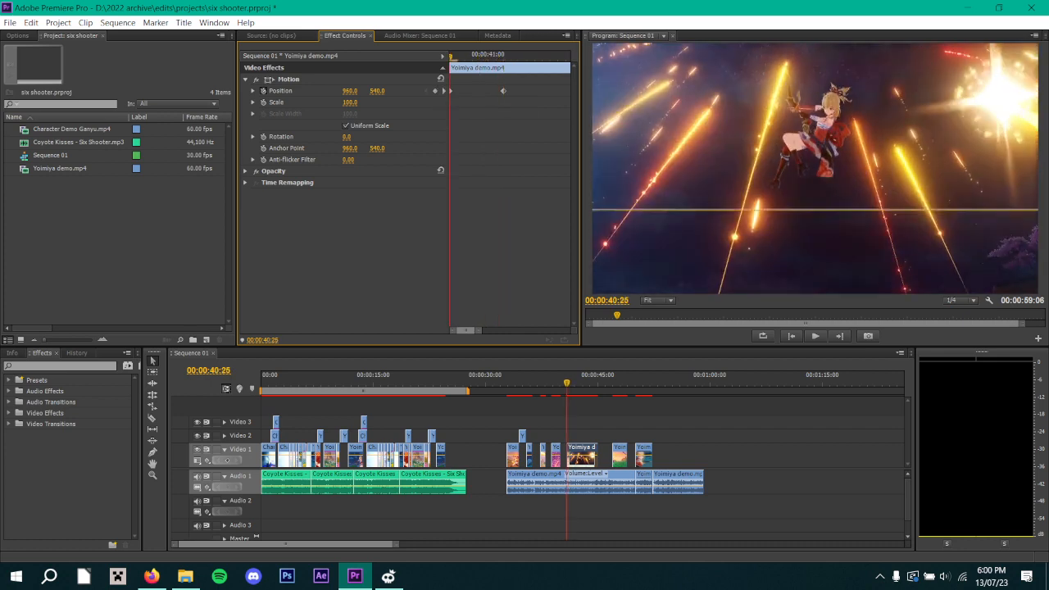
Set the vertical Position of the Yoimiya clip's first keyframe to -544 and play the resulting motion.
left_click_drag(377, 90, 300, 90)
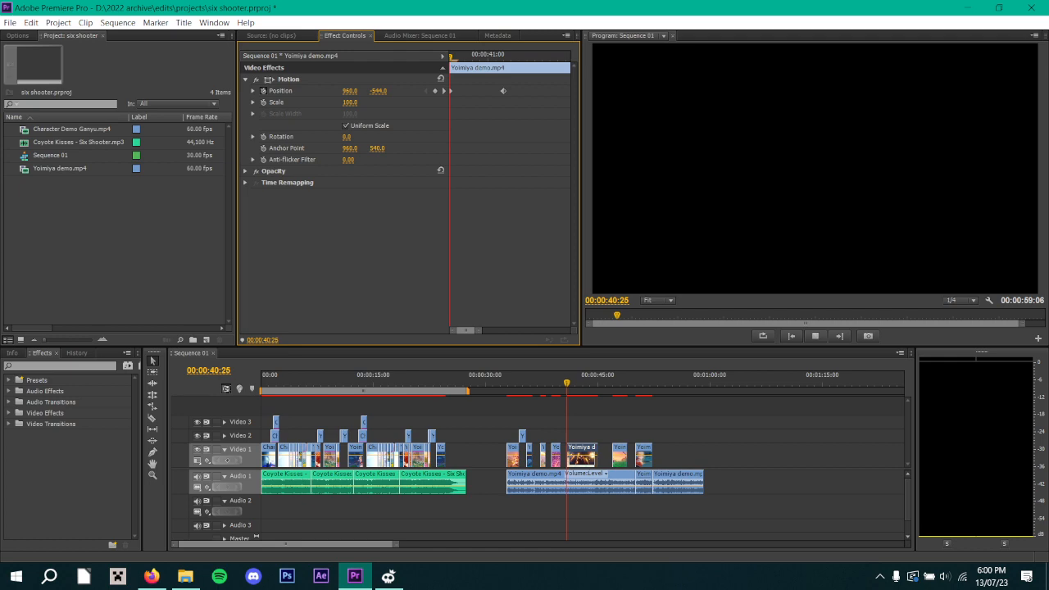
key("space")
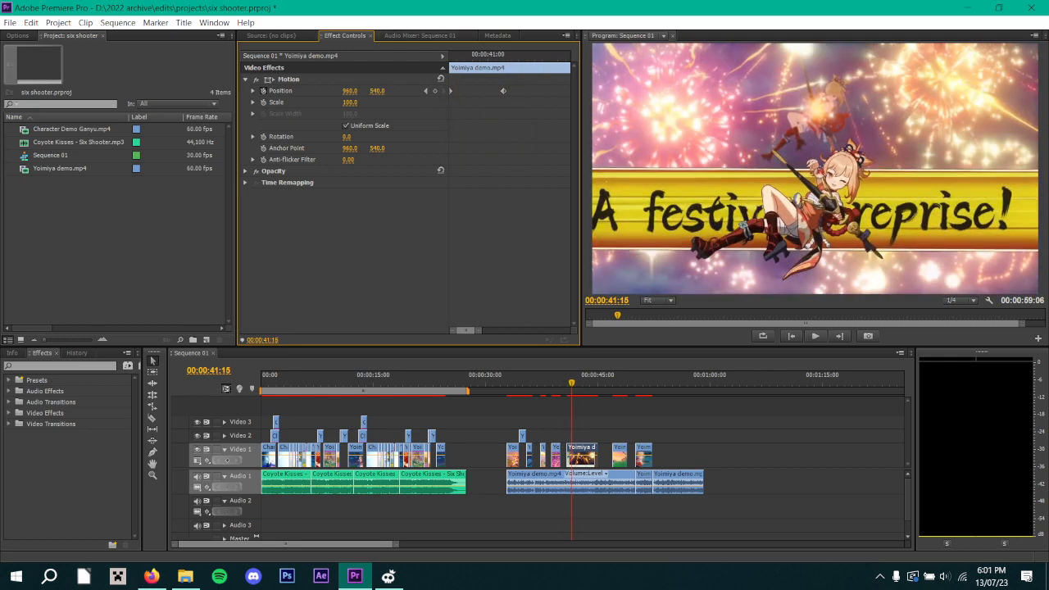
Move the Yoimiya clip's last Position keyframe to 00:00:41:04 and preview the slower movement.
left_click(519, 57)
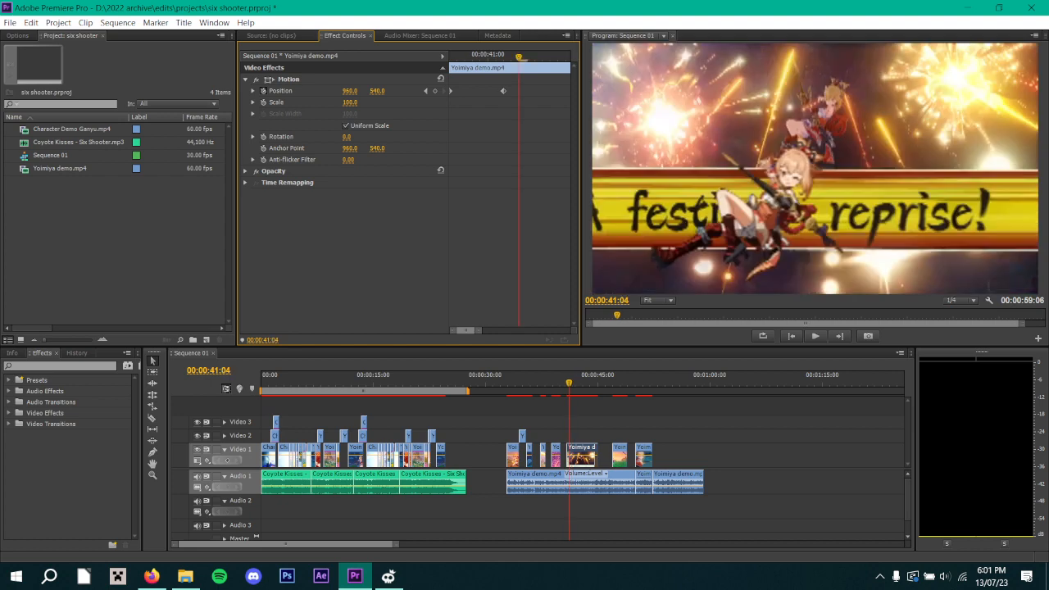
left_click_drag(503, 91, 449, 56)
key("space")
key("space")
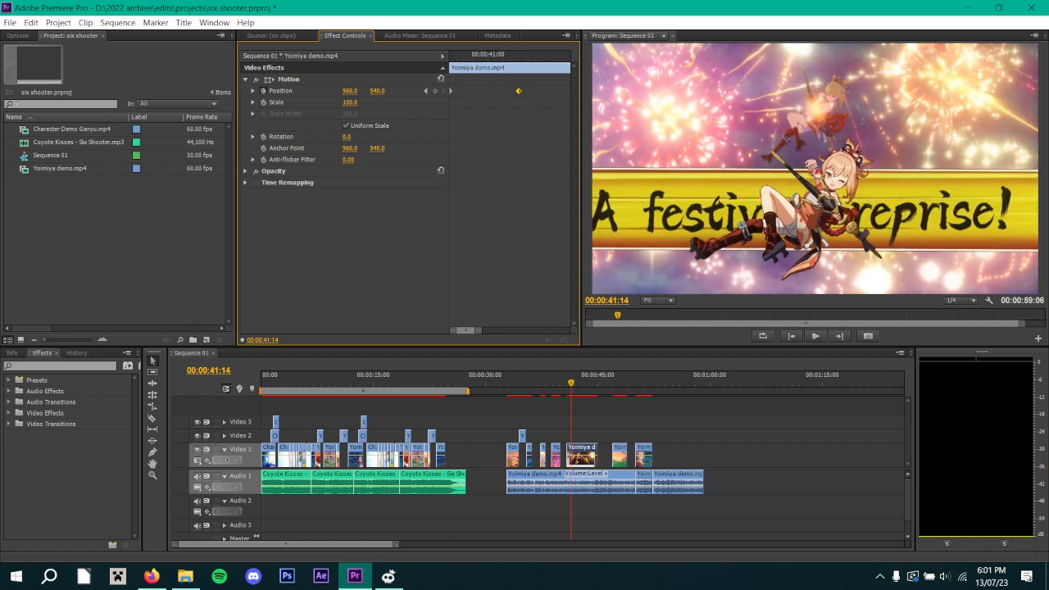
Add an in-between Position keyframe to the Yoimiya clip at 00:00:41:02, keeping the interpolated value.
left_click(512, 56)
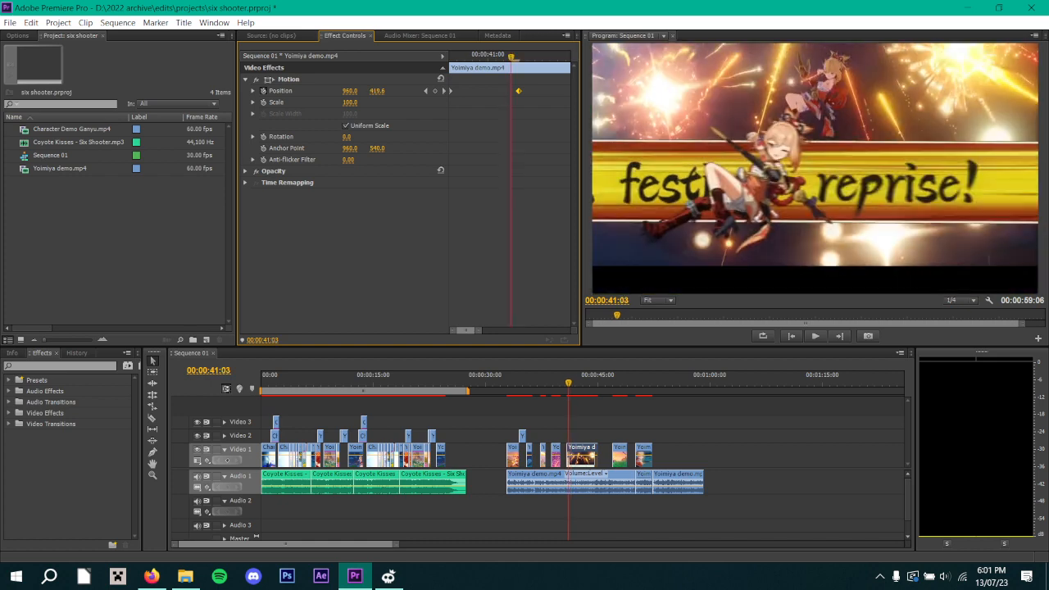
key("Left")
left_click(435, 91)
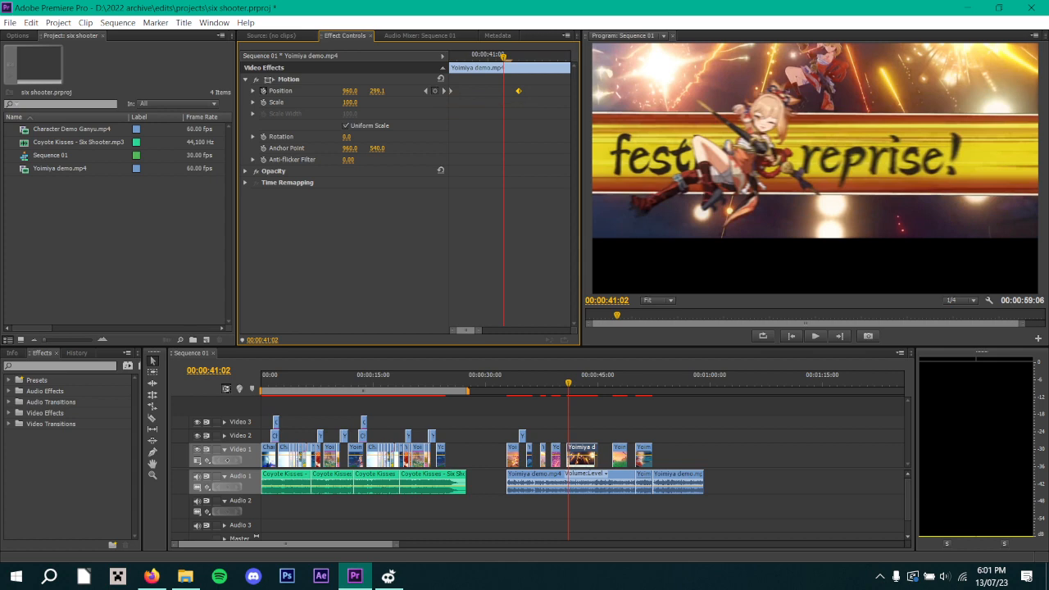
Move the in-between Position keyframe earlier to 00:00:40:28 and play the motion from the start of the clip.
key("Left")
key("Left")
key("Left")
key("Left")
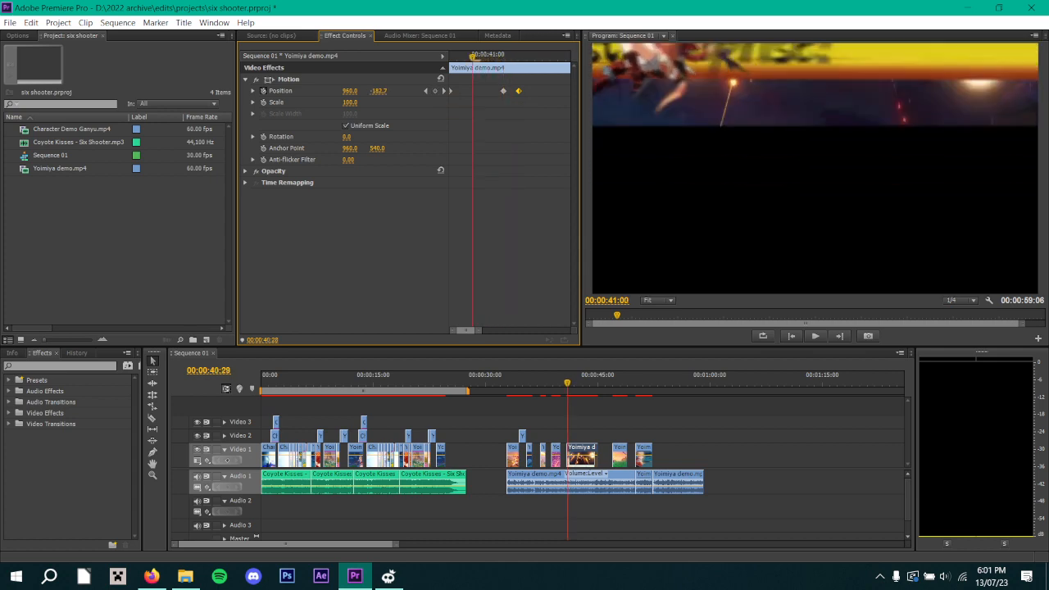
left_click_drag(503, 91, 472, 91)
key("space")
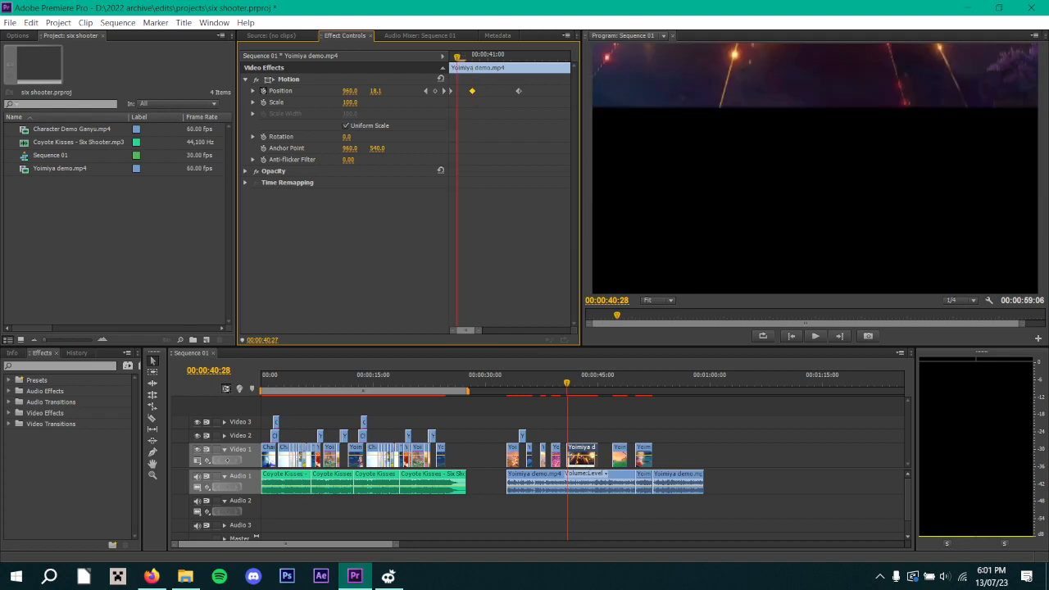
key("space")
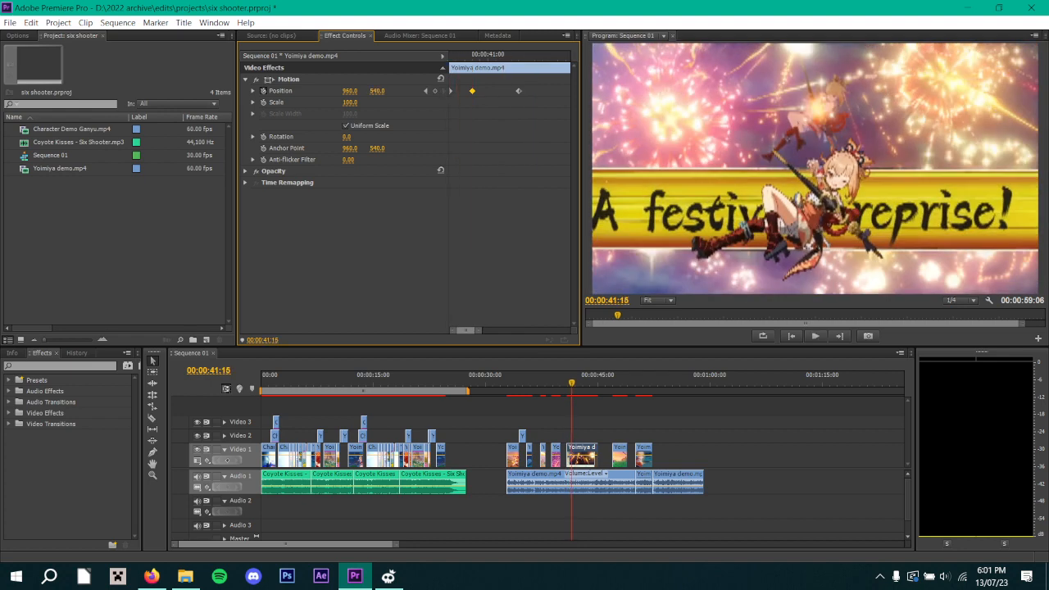
key("Up")
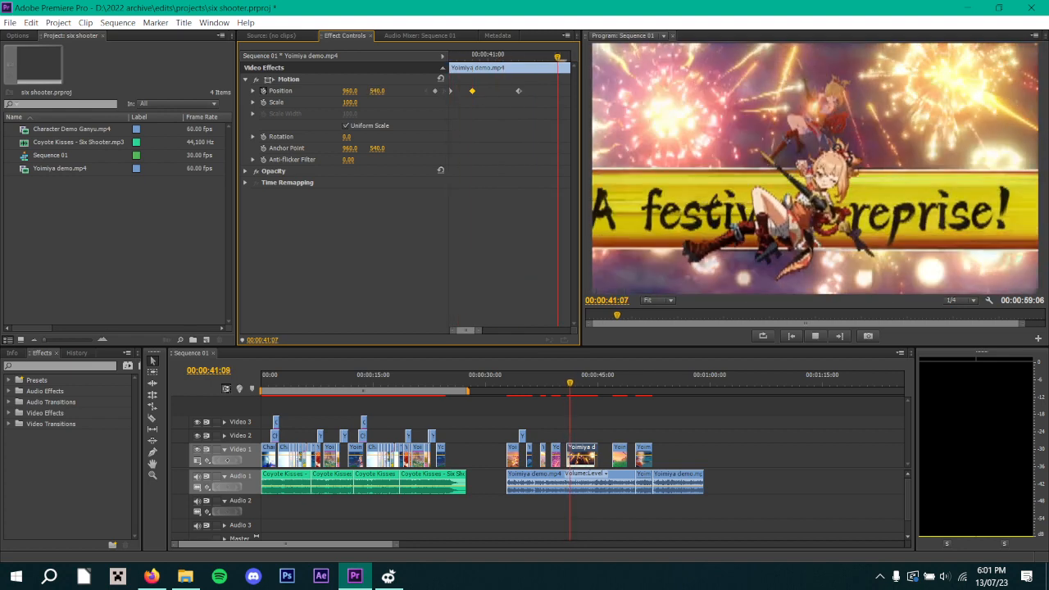
key("space")
Move the in-between Position keyframe to 00:00:40:29, check the last keyframe, and play the motion from the clip's first frame.
left_click(480, 55)
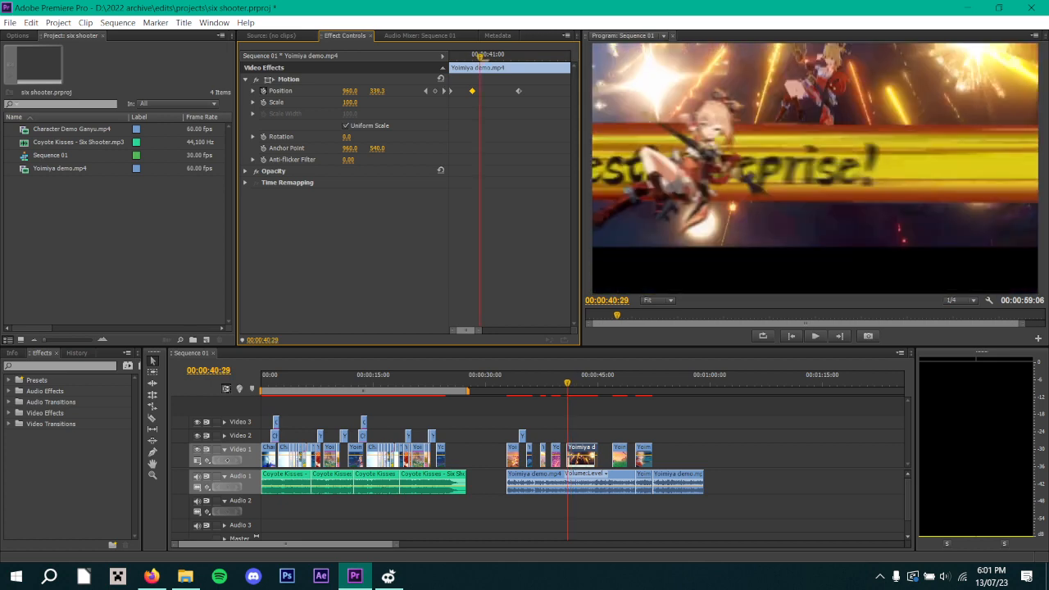
left_click_drag(472, 91, 481, 91)
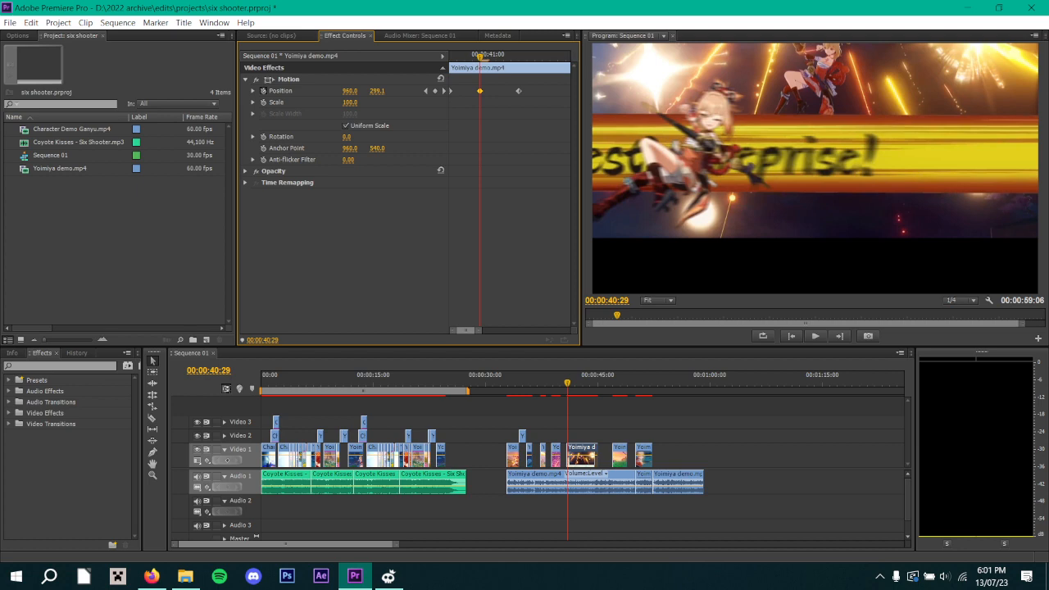
left_click_drag(480, 54, 518, 56)
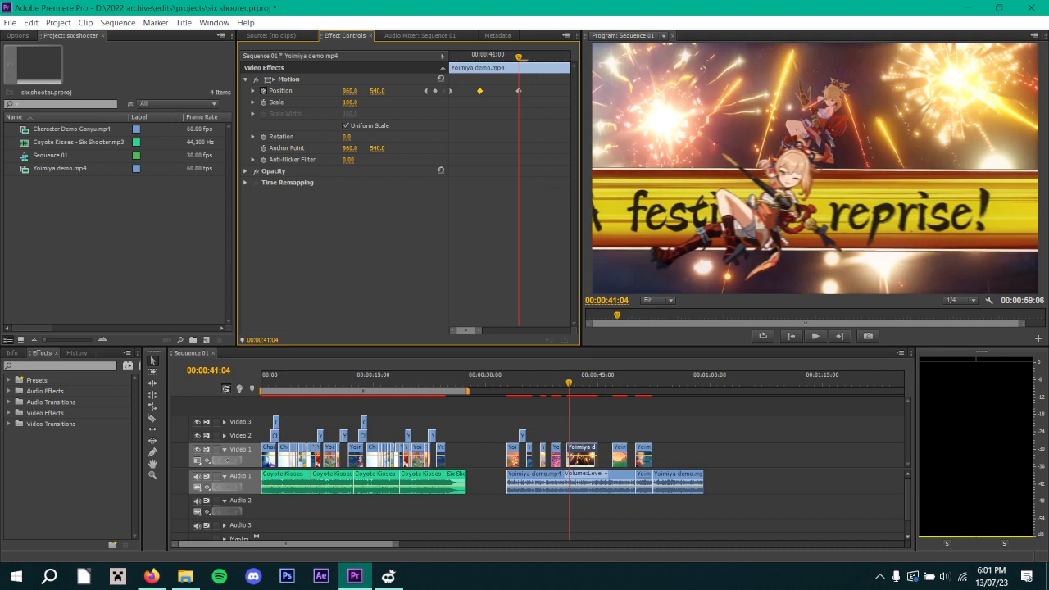
left_click_drag(518, 57, 450, 56)
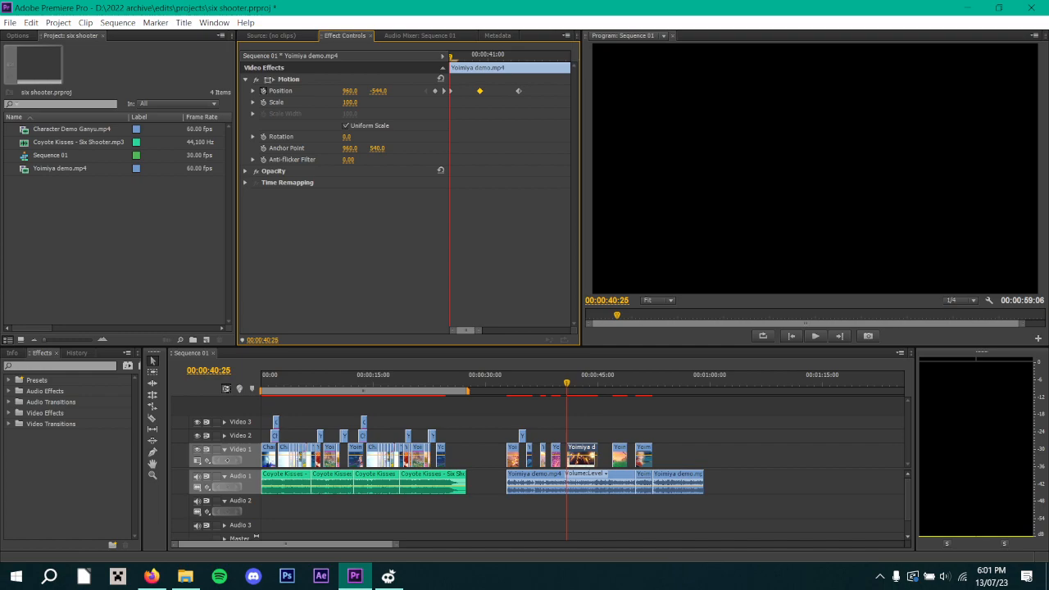
key("space")
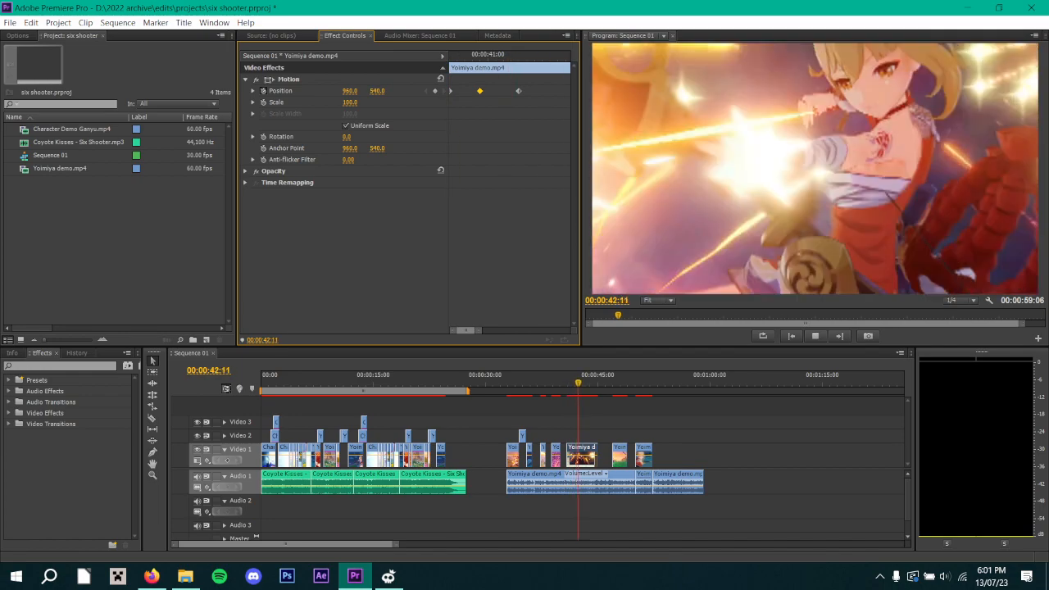
key("space")
key("space")
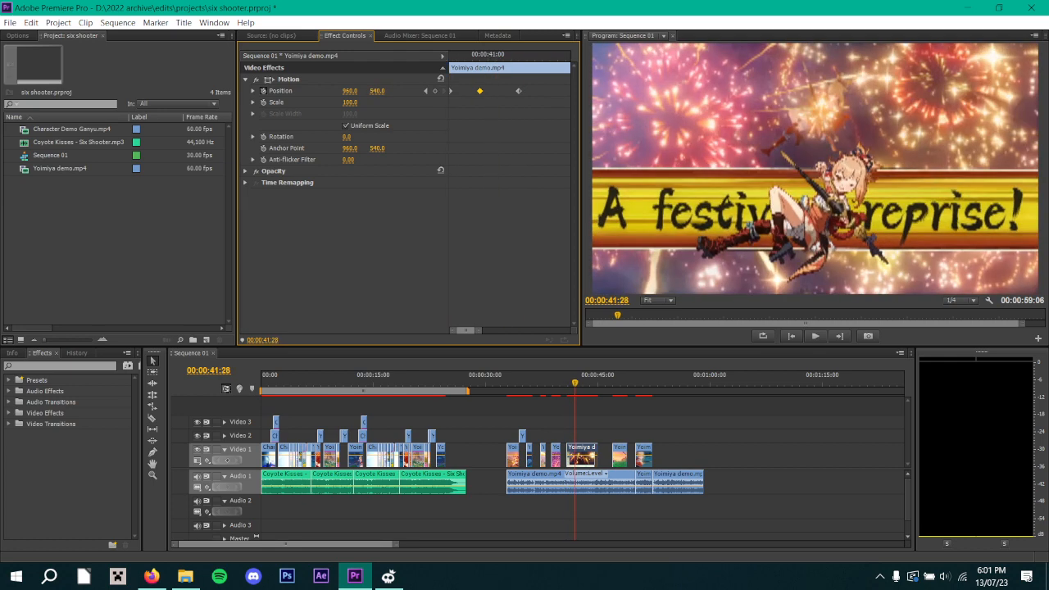
key("space")
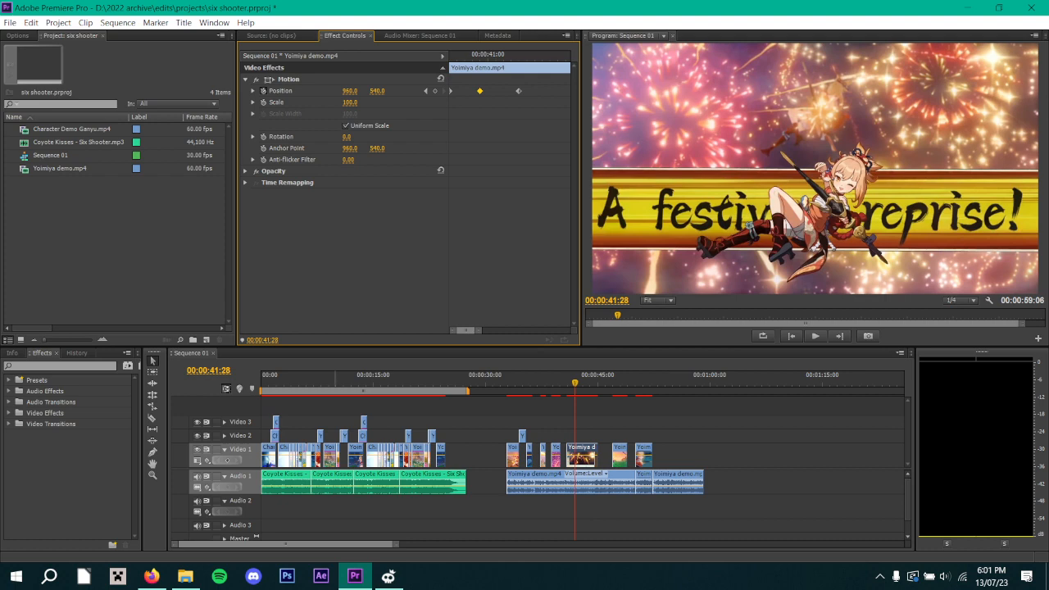
Play the edit around 00:00:06:00 and inspect the settings of the Flip Over transition between the Ganyu clips.
left_click(328, 379)
left_click_drag(329, 379, 301, 379)
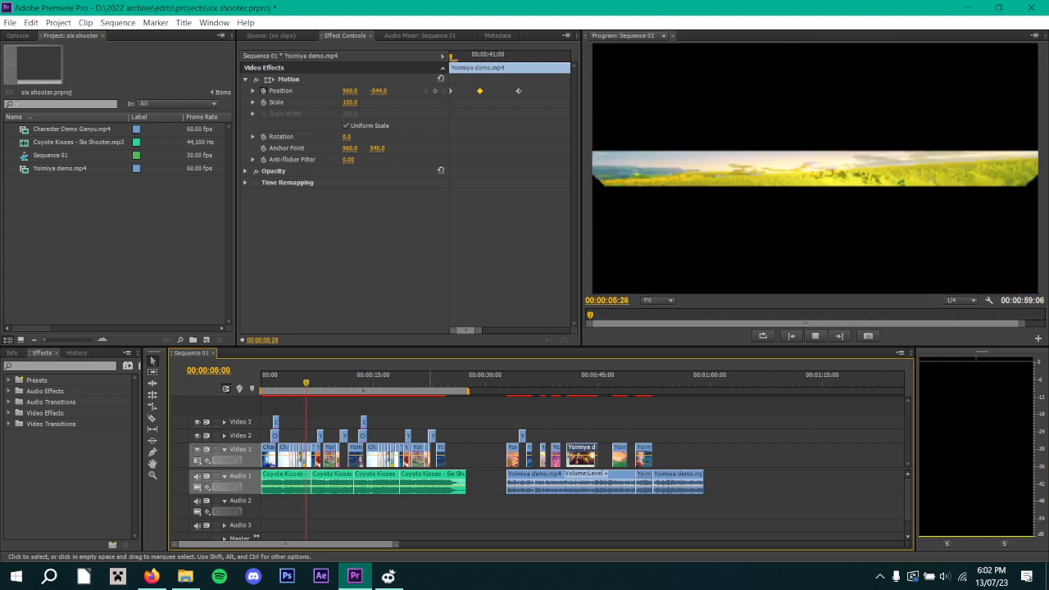
key("space")
left_click(401, 533)
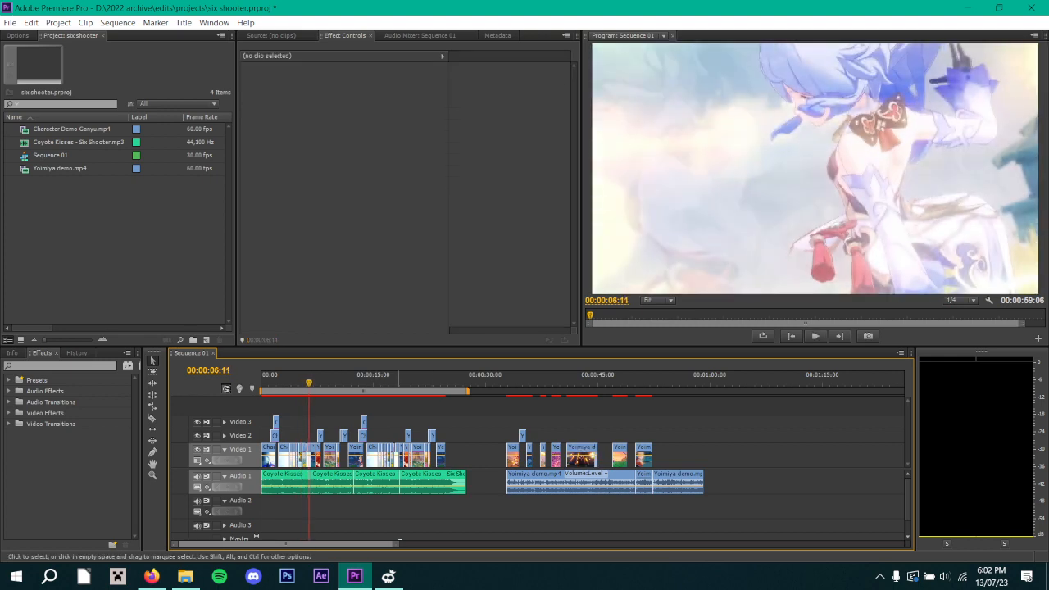
left_click_drag(396, 544, 211, 544)
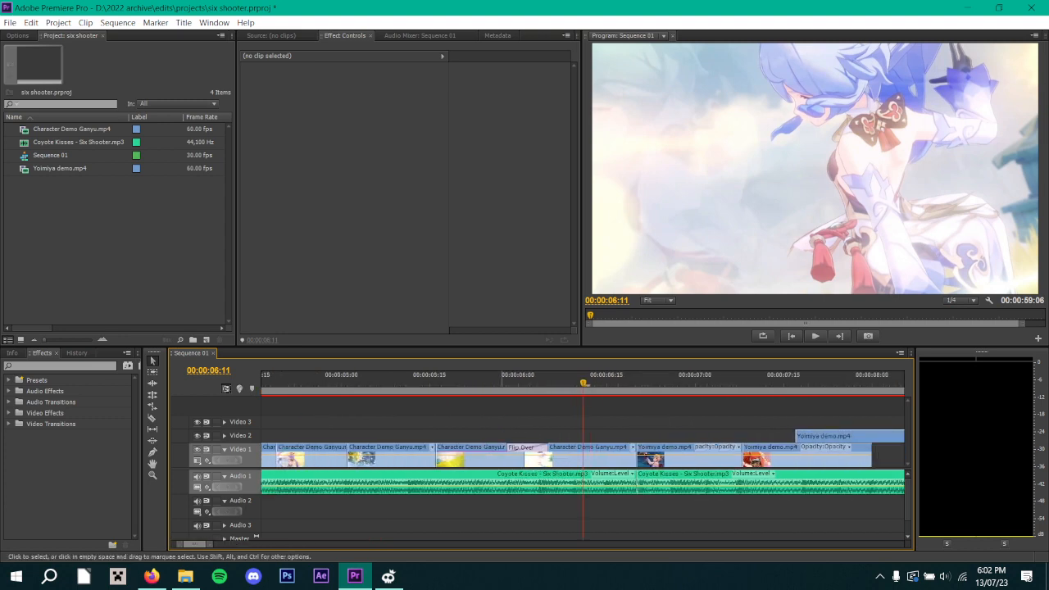
left_click(524, 448)
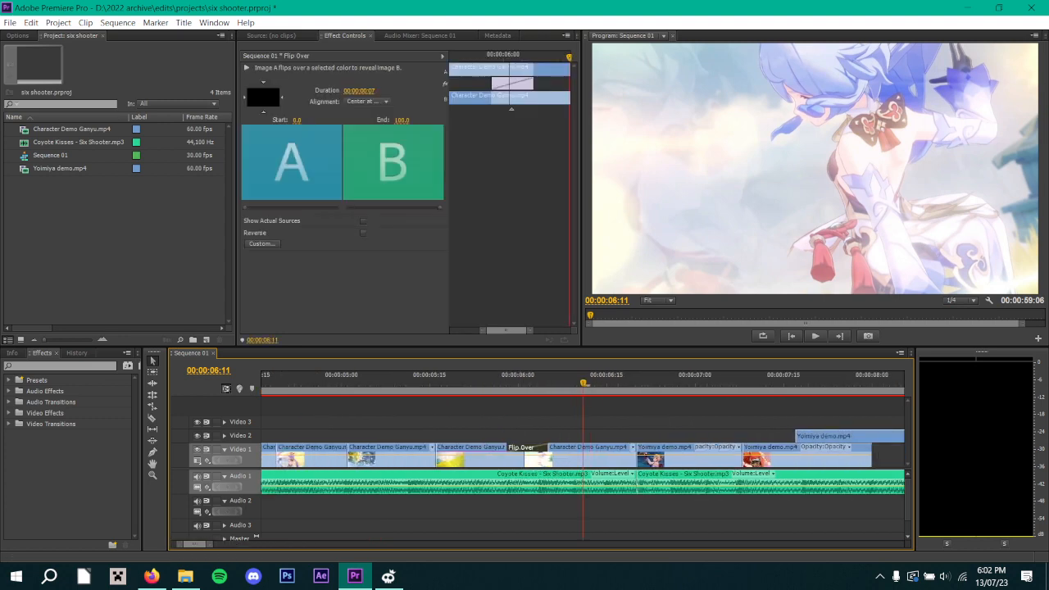
mouse_move(569, 58)
left_mouse_down()
mouse_move(450, 57)
mouse_move(572, 57)
left_mouse_up()
key("space")
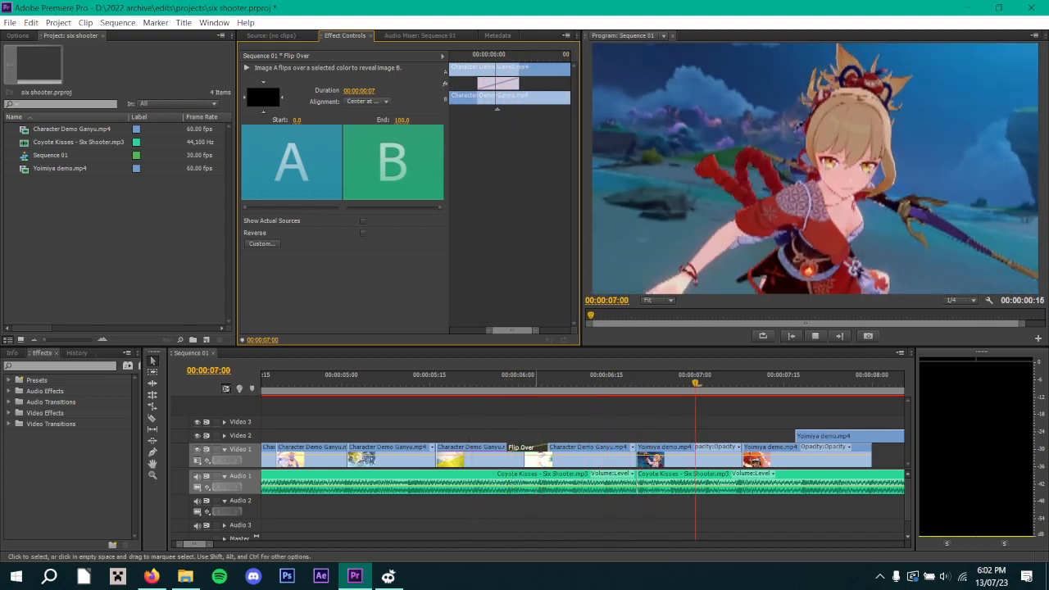
key("space")
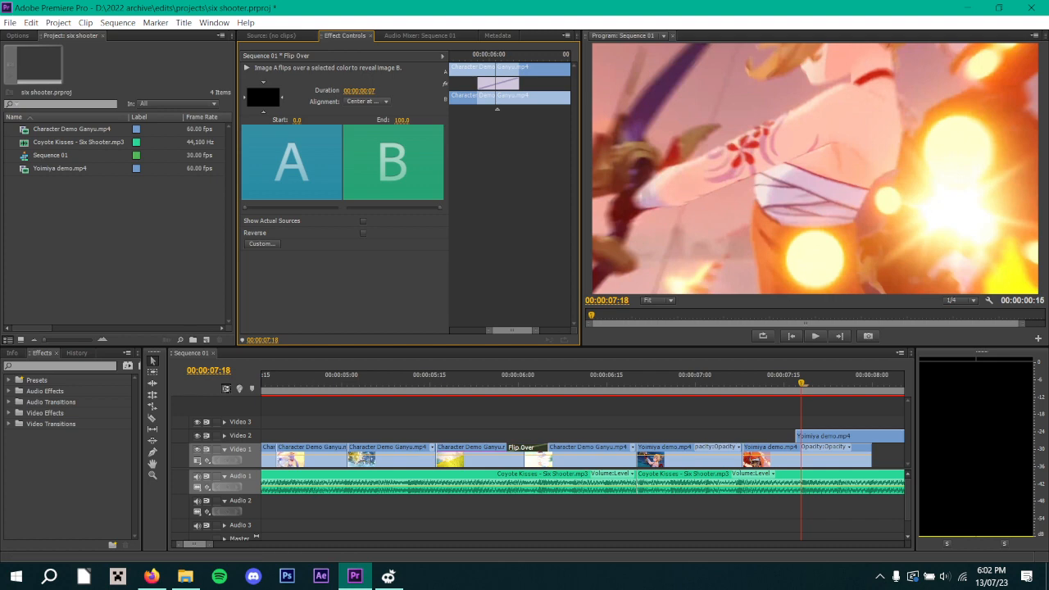
Play the Yoimiya section from 00:00:07:18 and step back through the rotating cut from 00:00:08:10 to 00:00:08:03.
left_click_drag(210, 544, 269, 544)
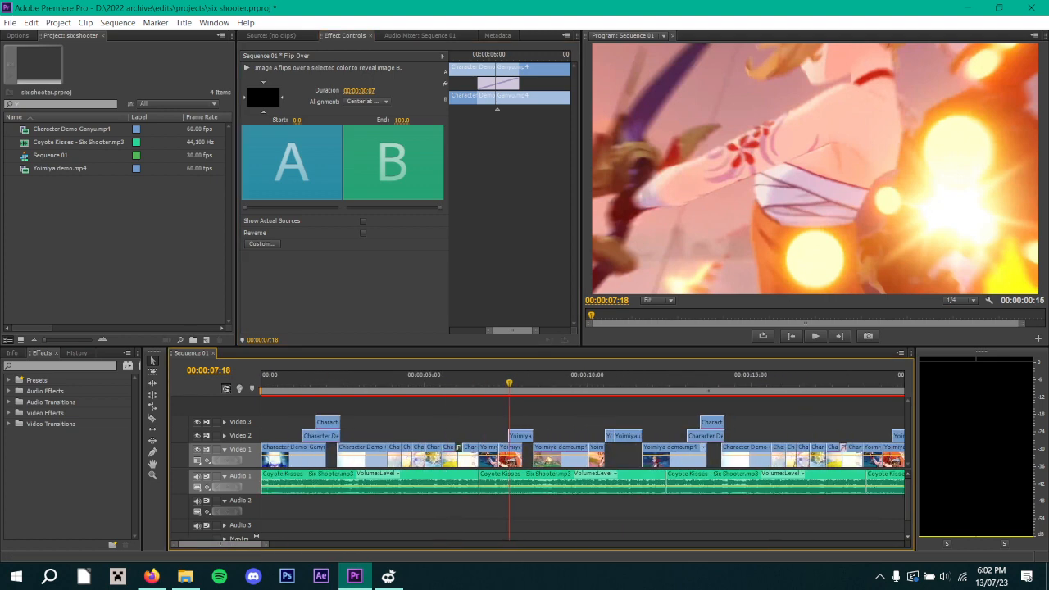
key("ctrl+shift+a")
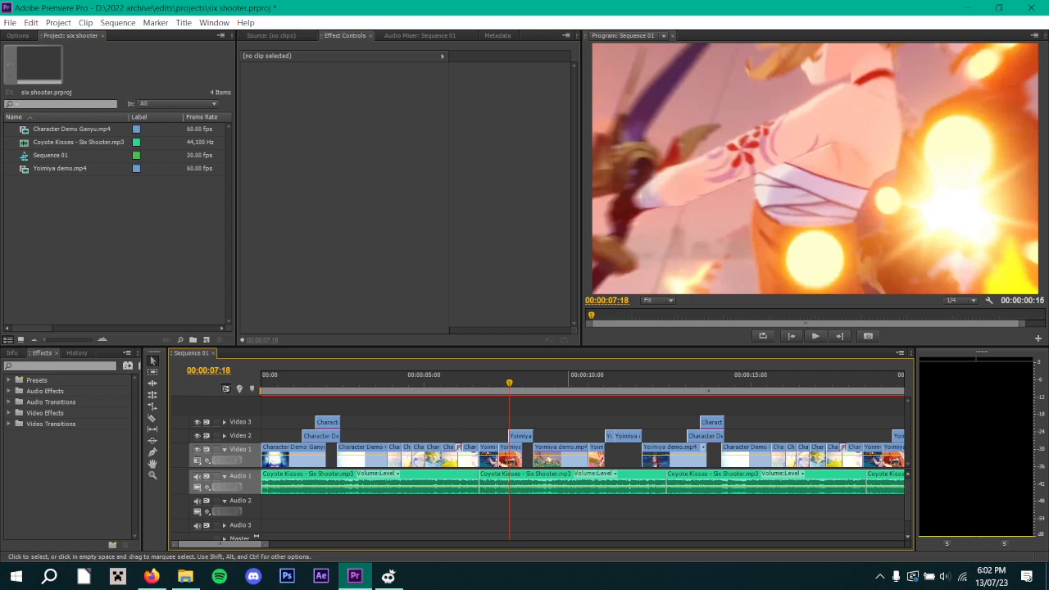
left_click_drag(266, 544, 275, 544)
key("space")
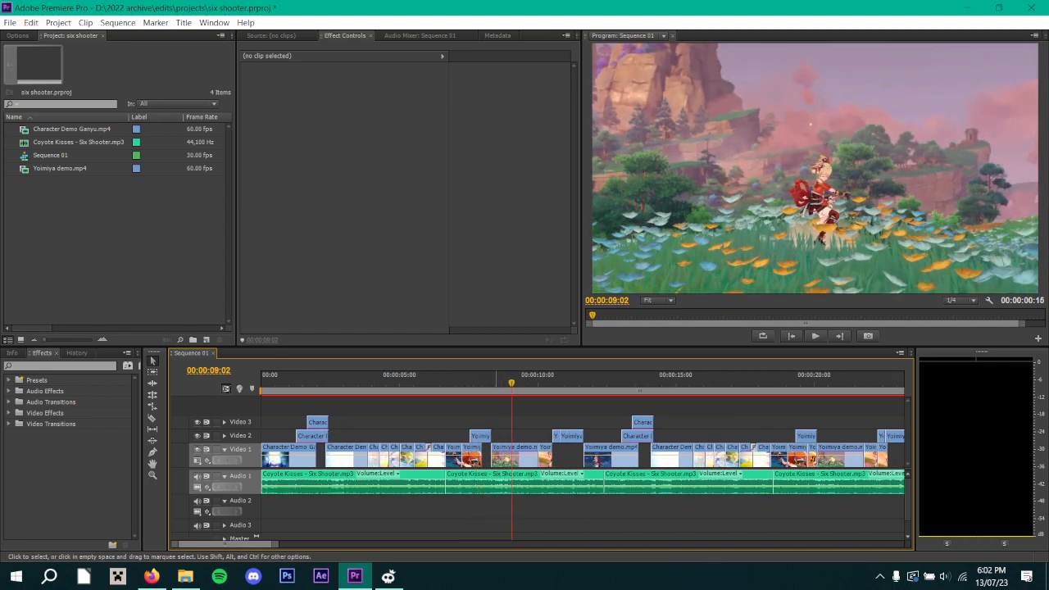
left_click(492, 380)
key("Left")
key("Left")
key("Left")
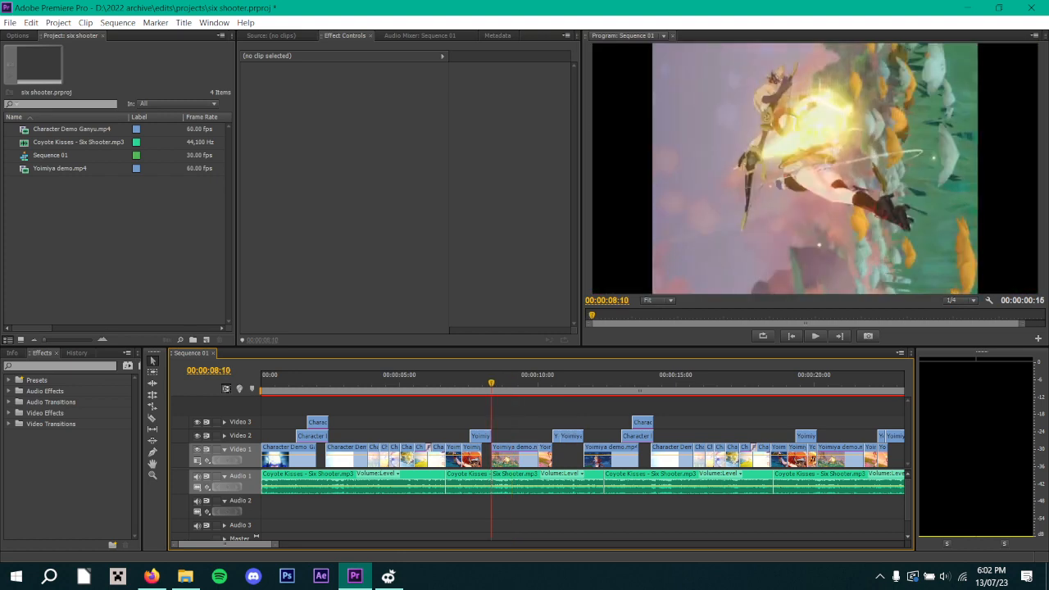
key("Left")
key("Left")
key("Left")
key("Left")
key("Left")
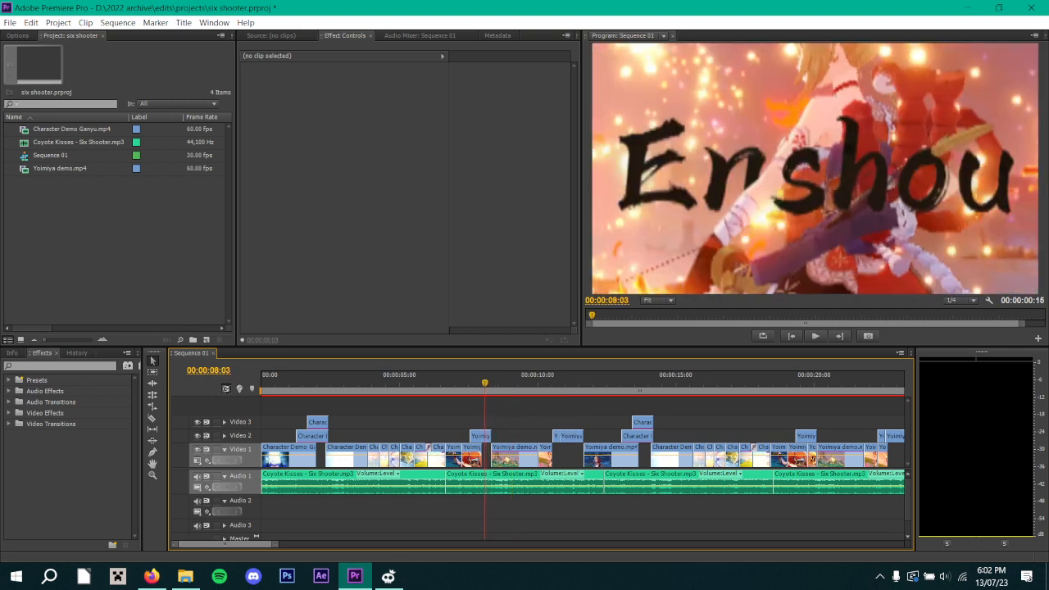
Examine the Scale and Rotation keyframes of the Yoimiya clip on Video 2, stepping frame by frame up to its end at 00:00:08:10.
left_click(481, 436)
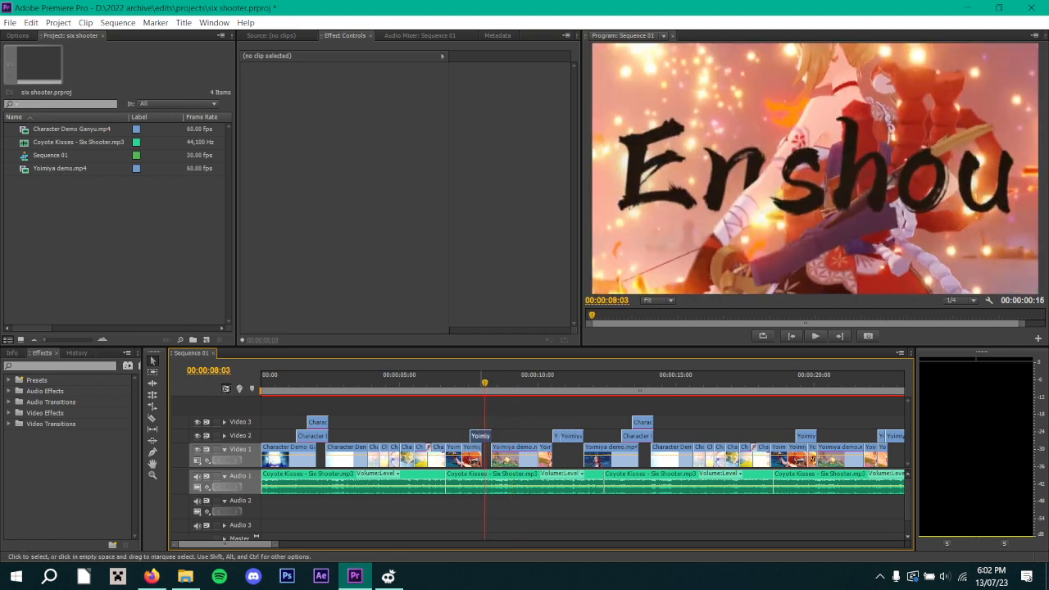
left_click(444, 137)
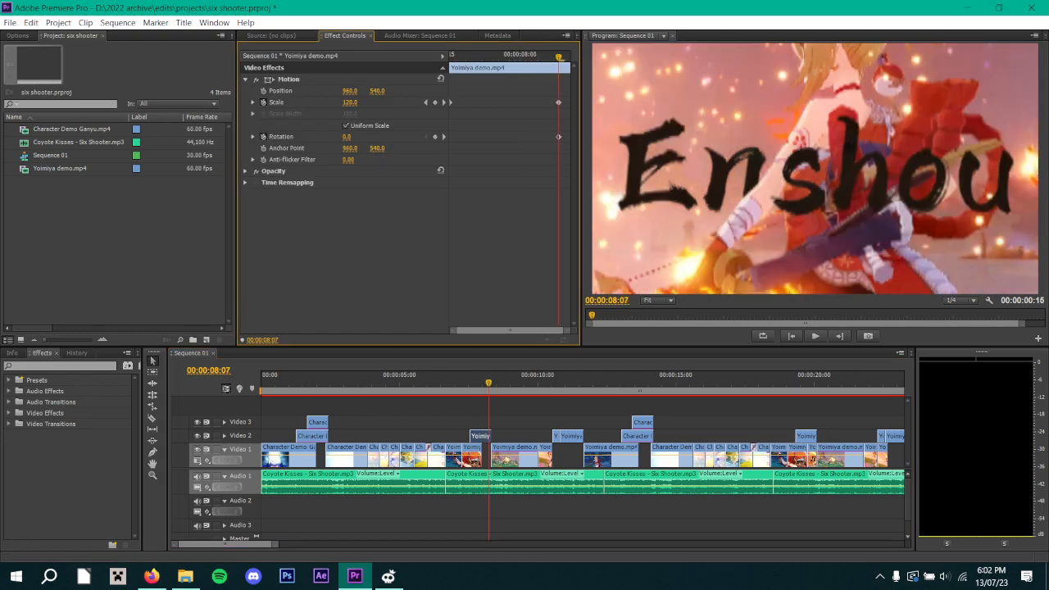
key("Right")
key("Right")
key("Right")
key("Left")
key("Left")
key("Left")
key("Right")
key("Right")
key("Right")
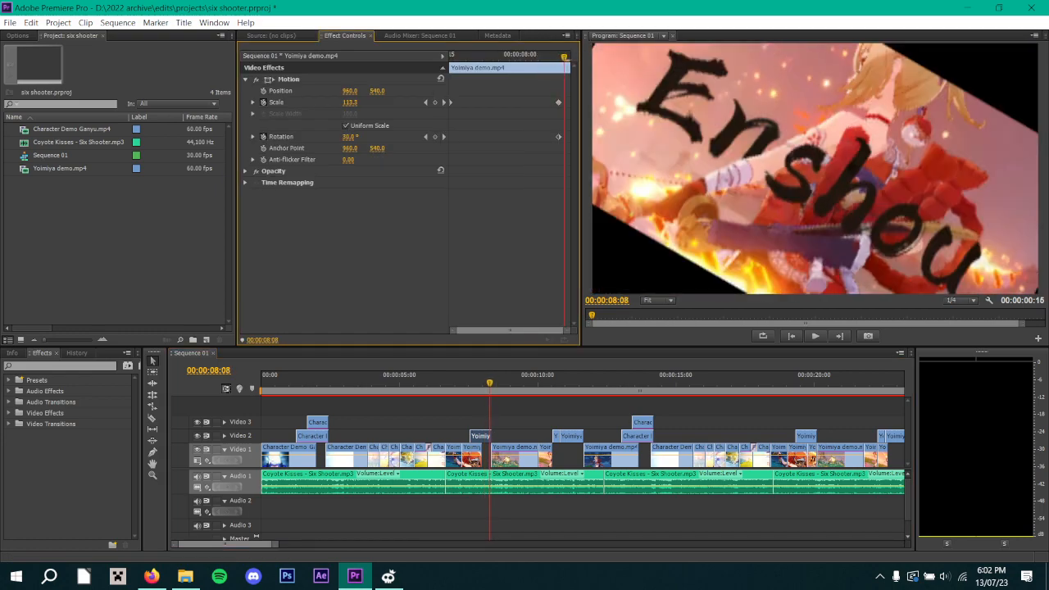
key("Left")
key("Left")
key("Left")
key("Right")
key("Right")
key("Right")
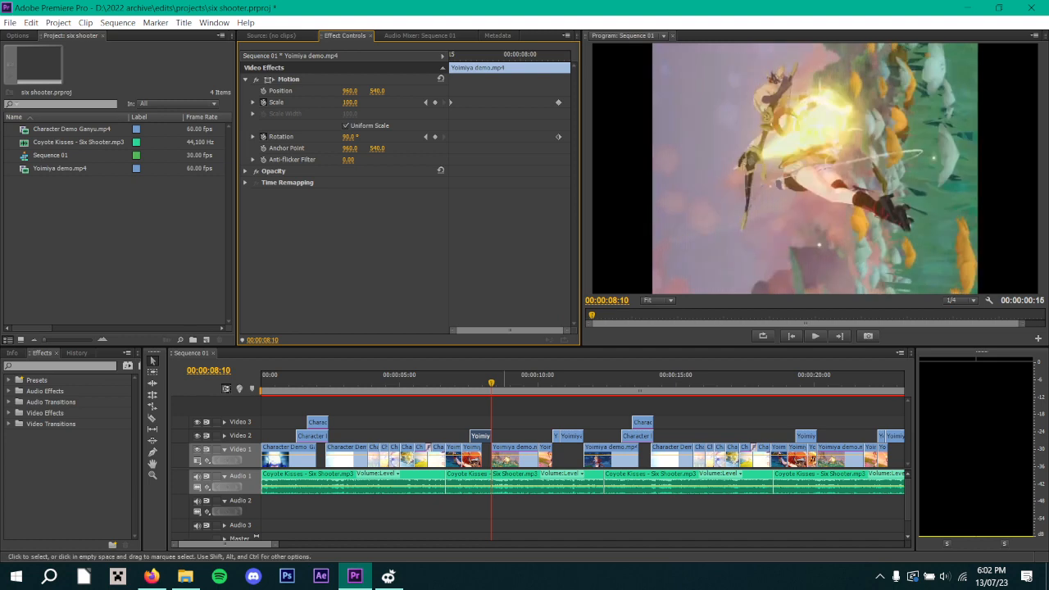
Examine the Scale and Rotation keyframes of the following Yoimiya clip on Video 1 from 00:00:08:10 to 00:00:08:19.
left_click(515, 450)
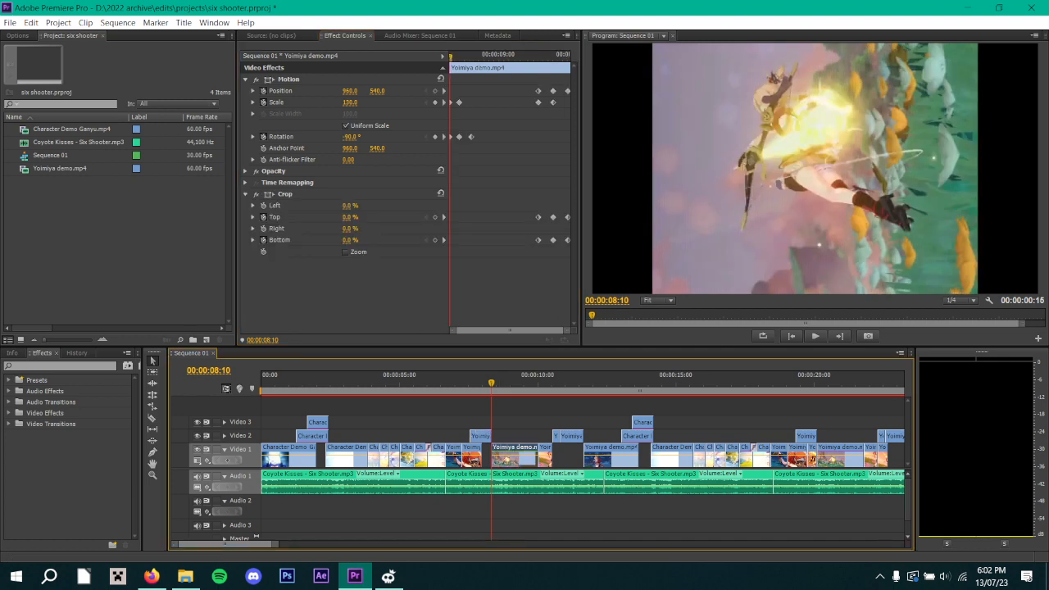
left_click_drag(566, 330, 493, 331)
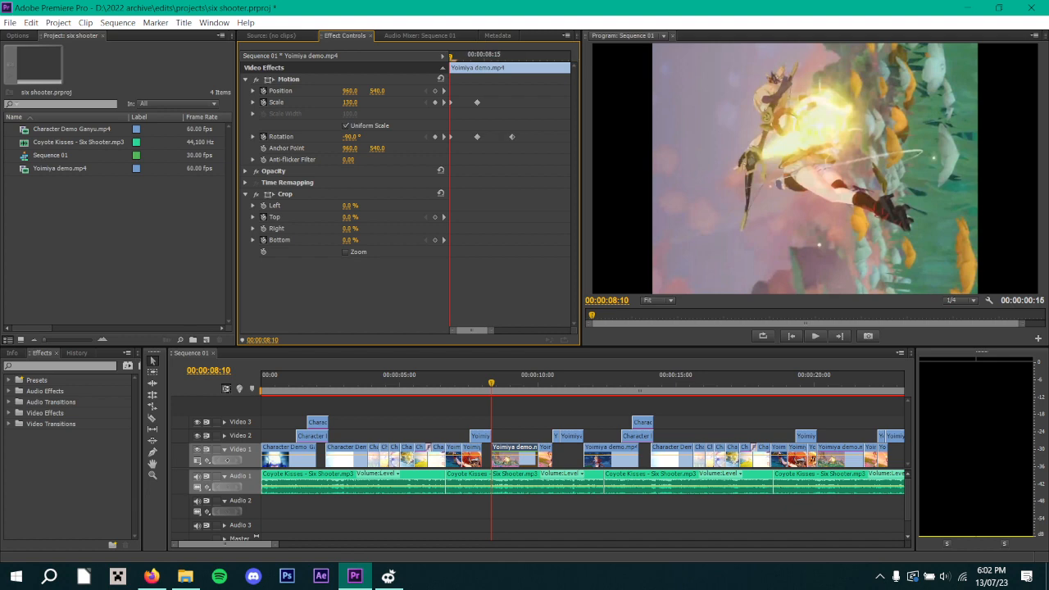
mouse_move(451, 56)
left_mouse_down()
mouse_move(477, 56)
mouse_move(450, 57)
left_mouse_up()
left_click_drag(450, 57, 512, 57)
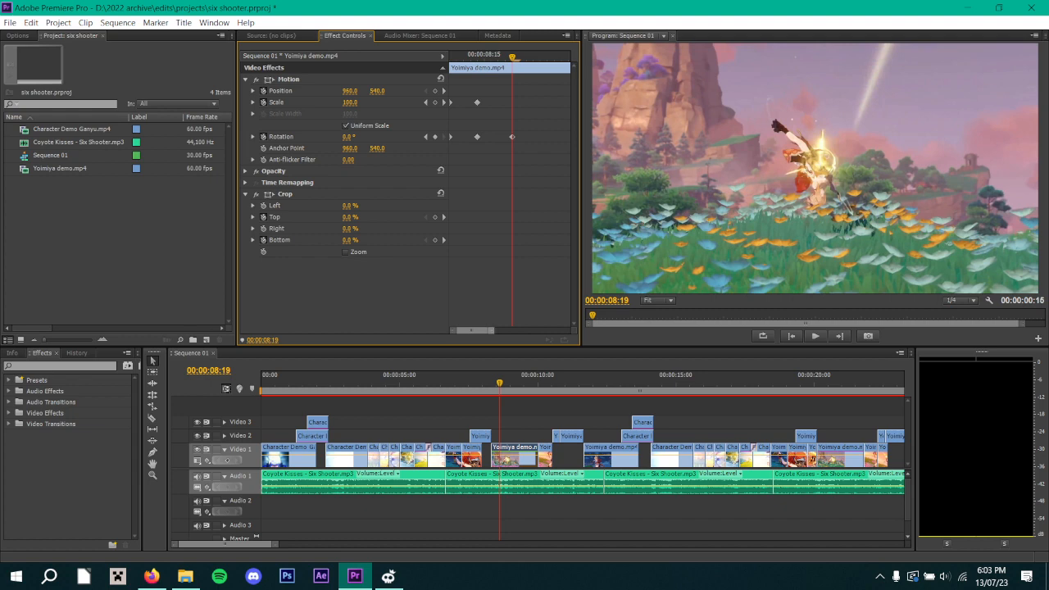
Examine the Position, Scale and Crop keyframes near the end of the Video 1 Yoimiya clip, stepping from 00:00:09:23 to 00:00:10:01.
left_click_drag(490, 330, 565, 330)
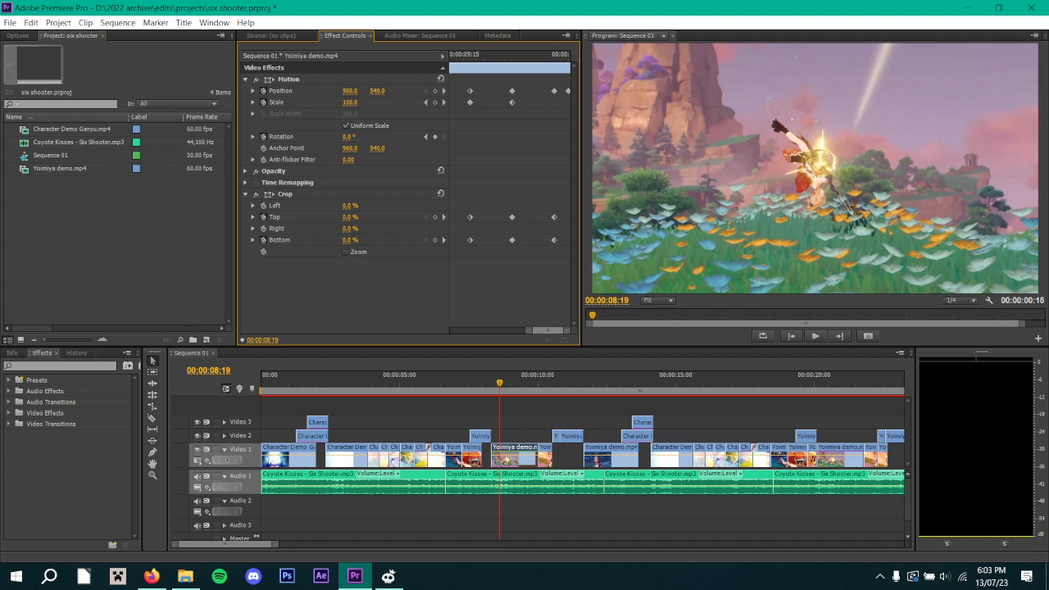
left_click(464, 57)
left_click_drag(464, 56, 547, 56)
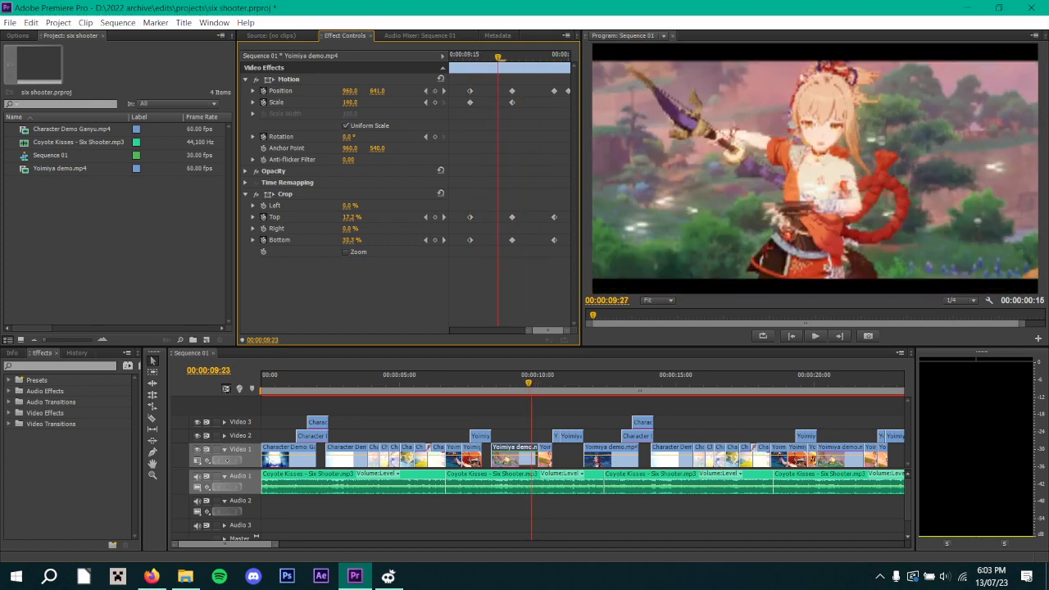
key("Right")
key("Right")
key("Right")
key("Right")
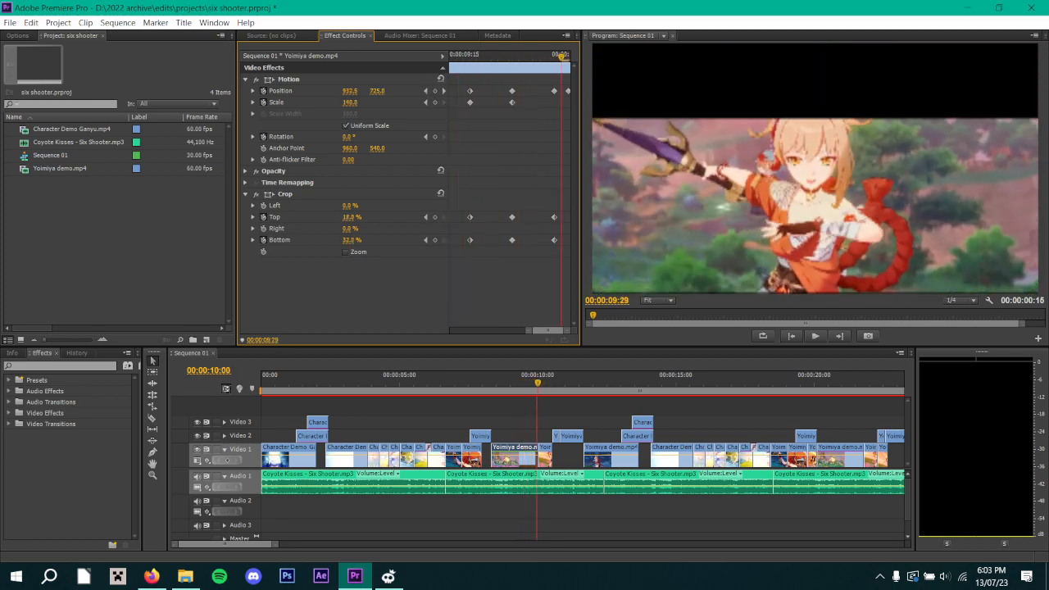
key("Left")
key("Right")
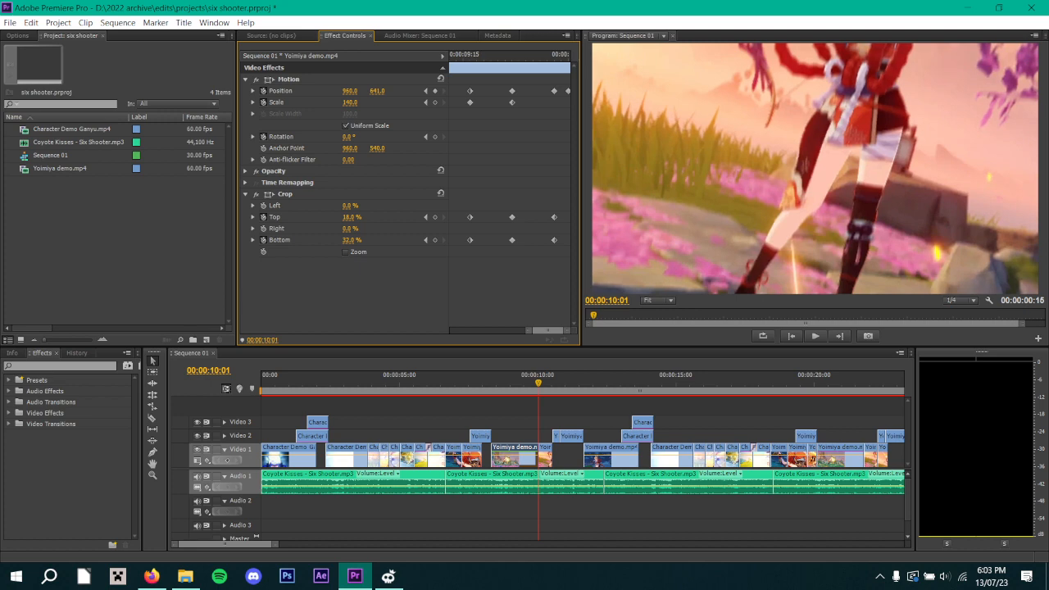
Play on to 00:00:10:27 and inspect the effects of the short Yoimiya clip that follows on Video 1.
key("space")
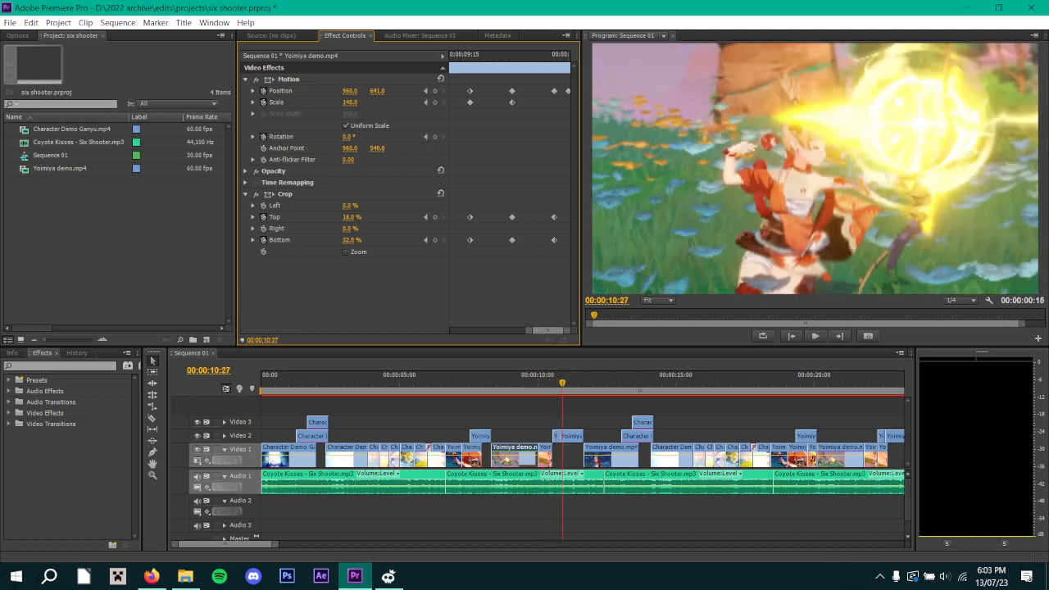
left_click(550, 458)
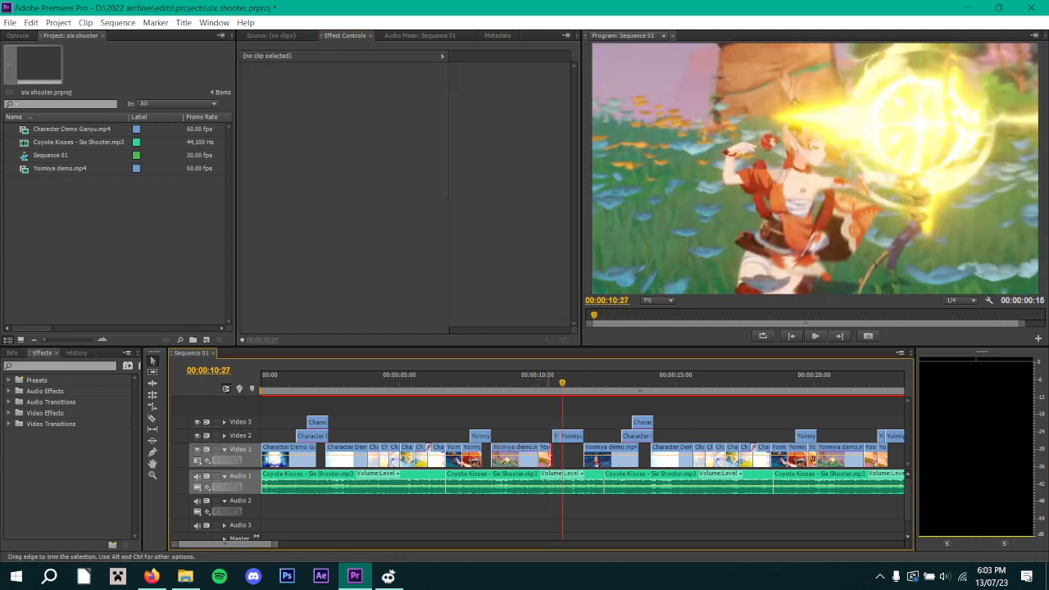
left_click(546, 458)
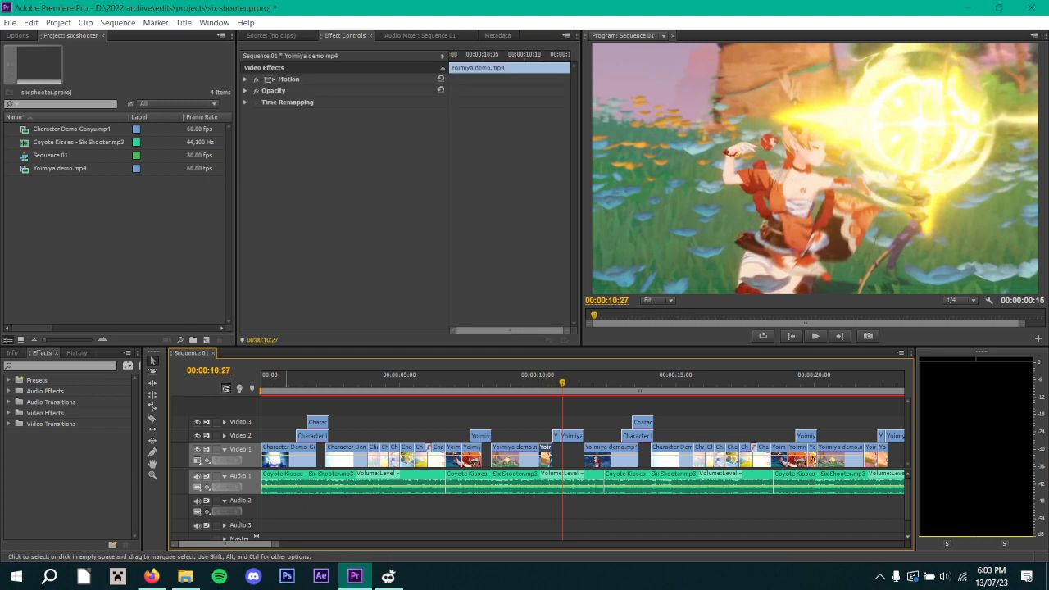
left_click_drag(275, 544, 327, 545)
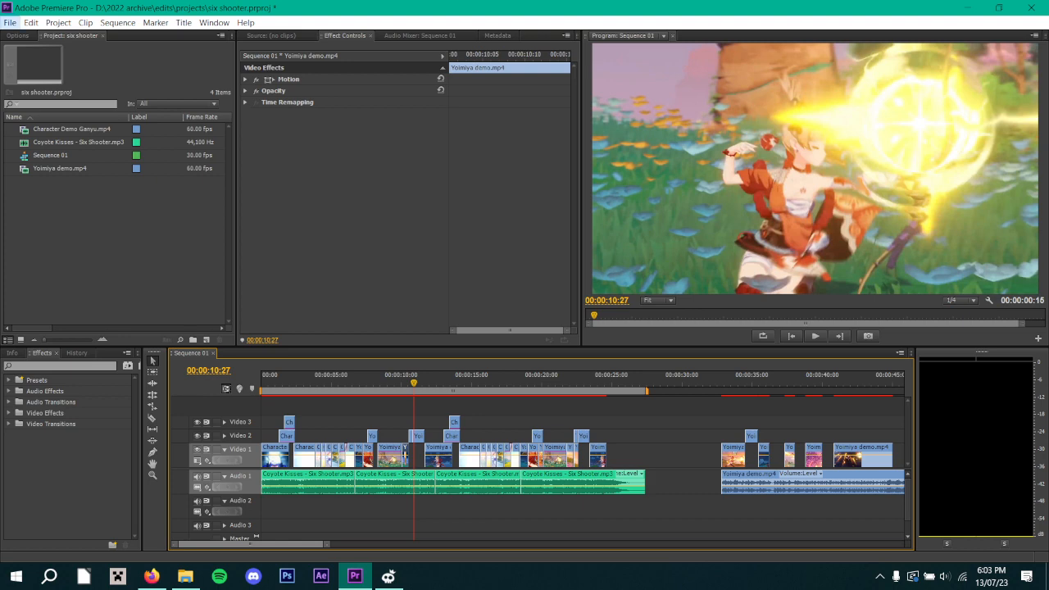
Open the recent project clickbait.prproj without saving the changes to six shooter.prproj.
left_click(10, 22)
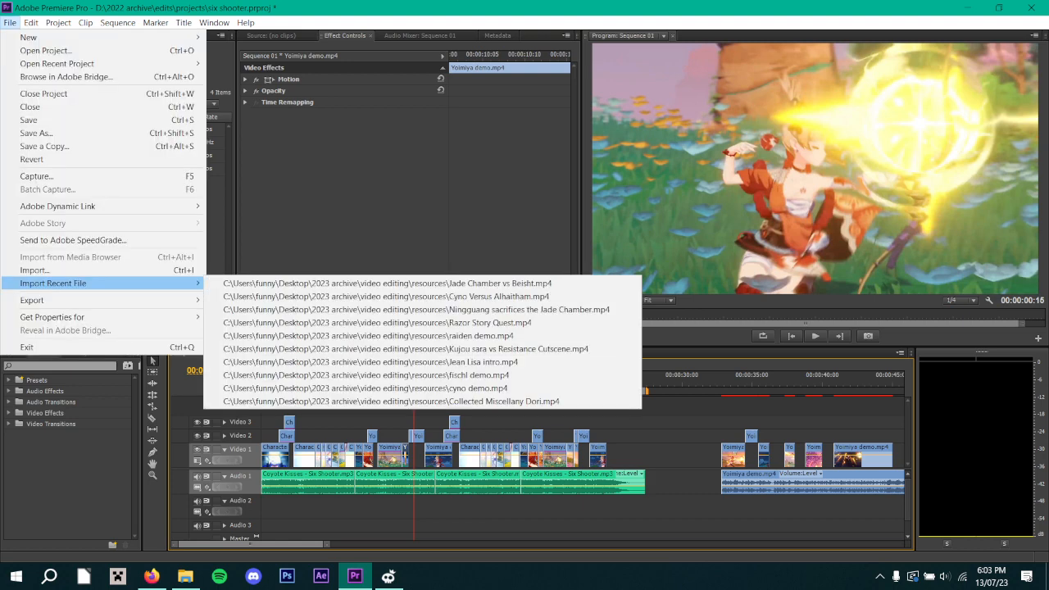
mouse_move(98, 63)
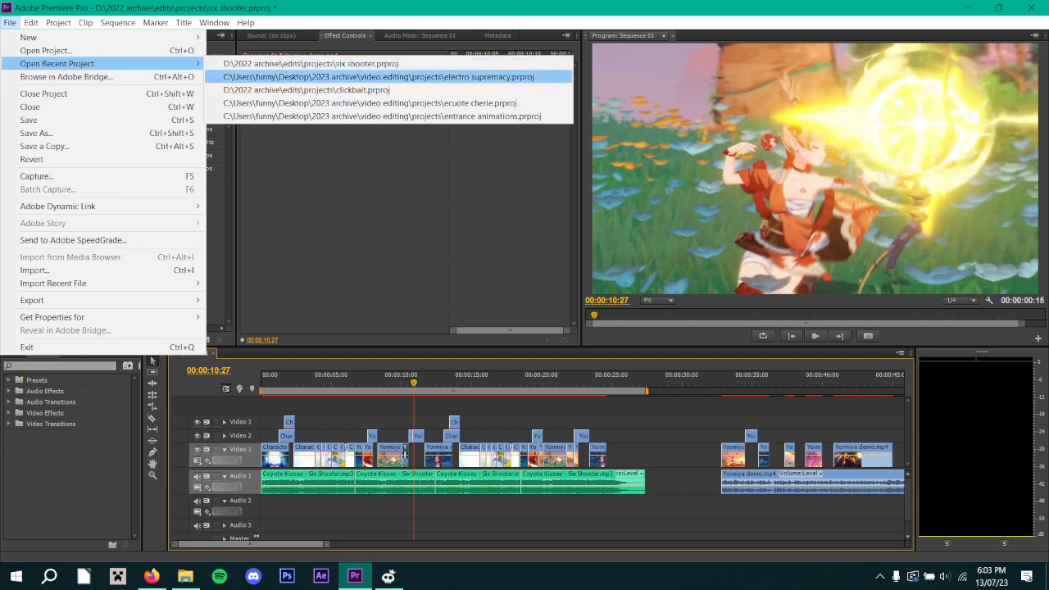
left_click(306, 89)
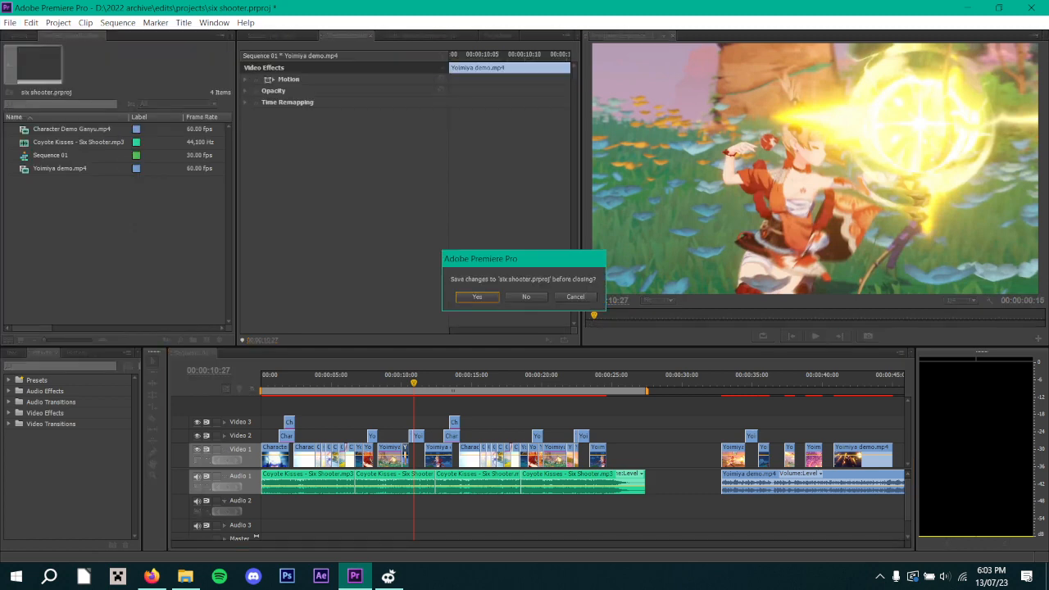
left_click(526, 297)
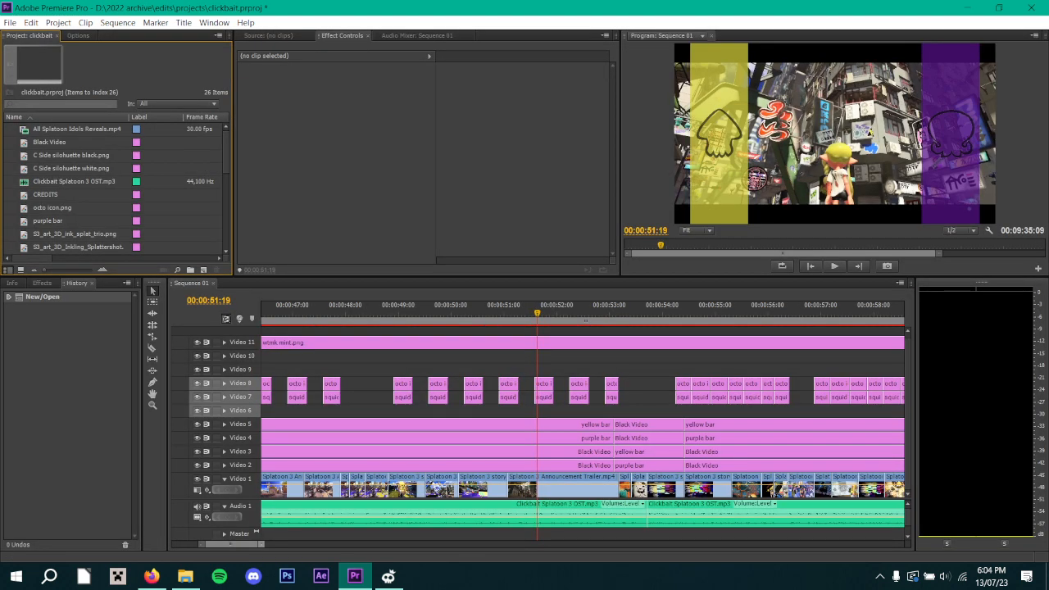
Play the clickbait sequence from its beginning to 00:00:12:27.
left_click_drag(262, 545, 409, 544)
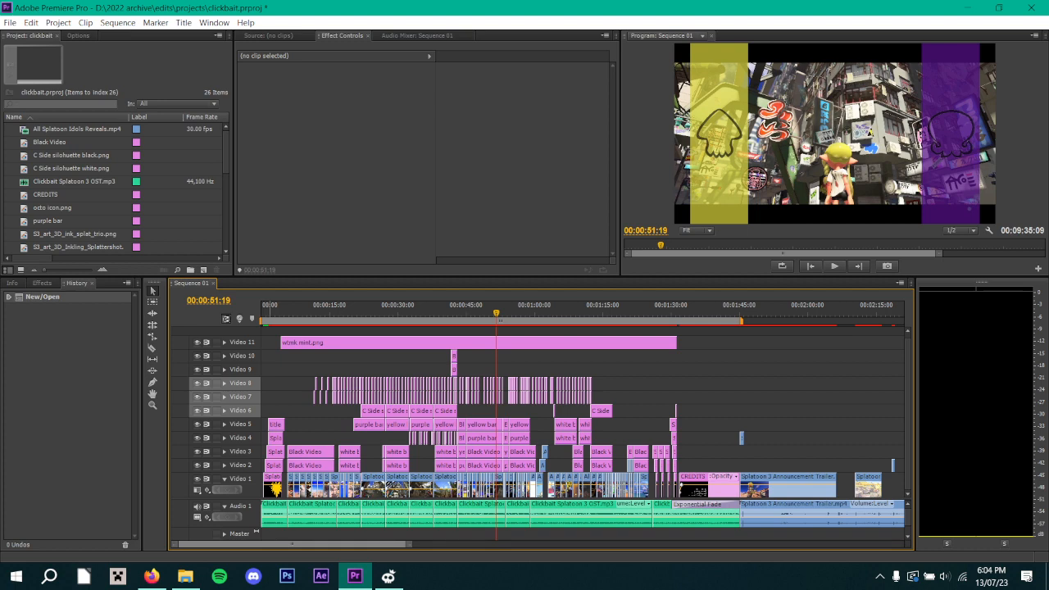
key("Home")
key("space")
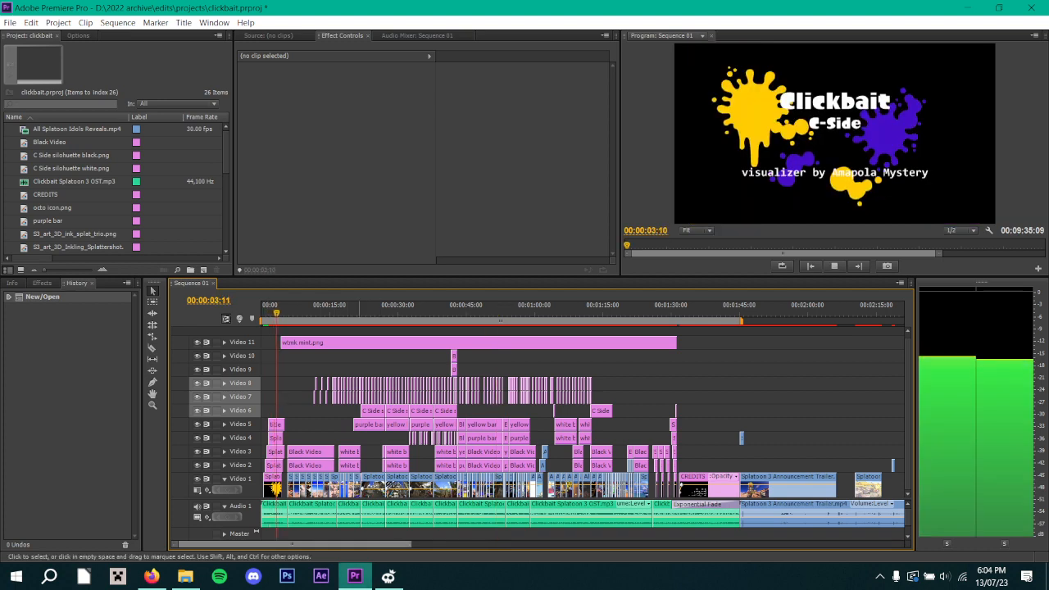
key("=")
key("=")
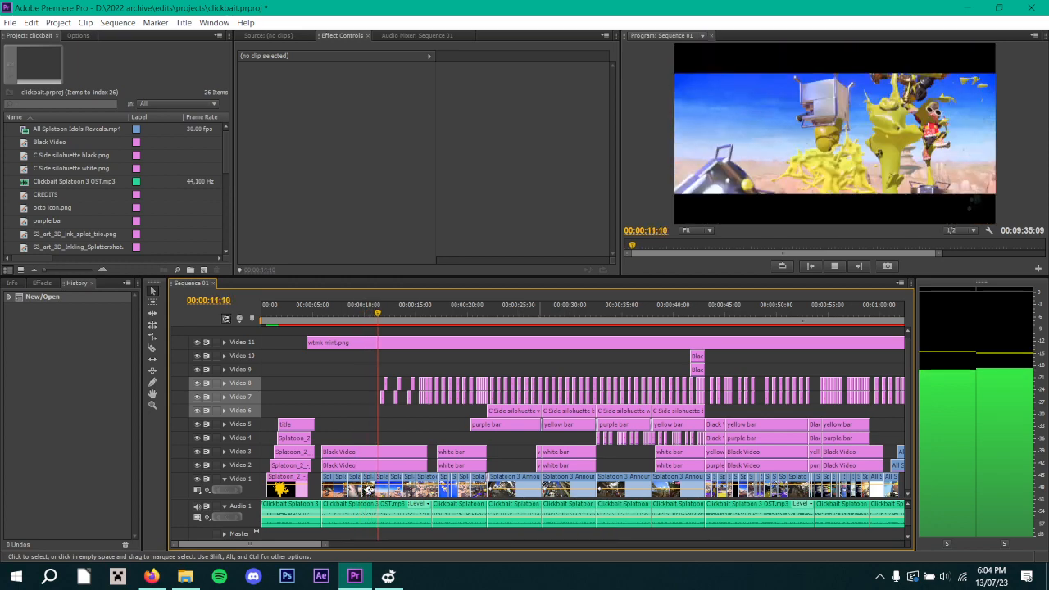
key("space")
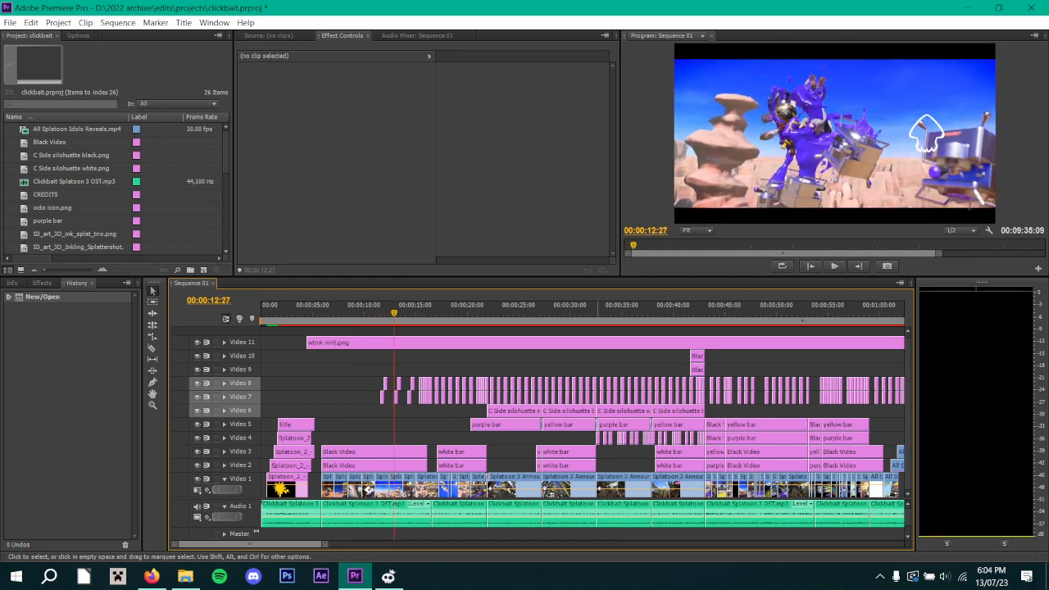
Examine the Crop Bottom keyframes of the first Black Video clip on Video 3, viewing the frames at 00:00:10:23 and 00:00:08:12.
left_click(374, 453)
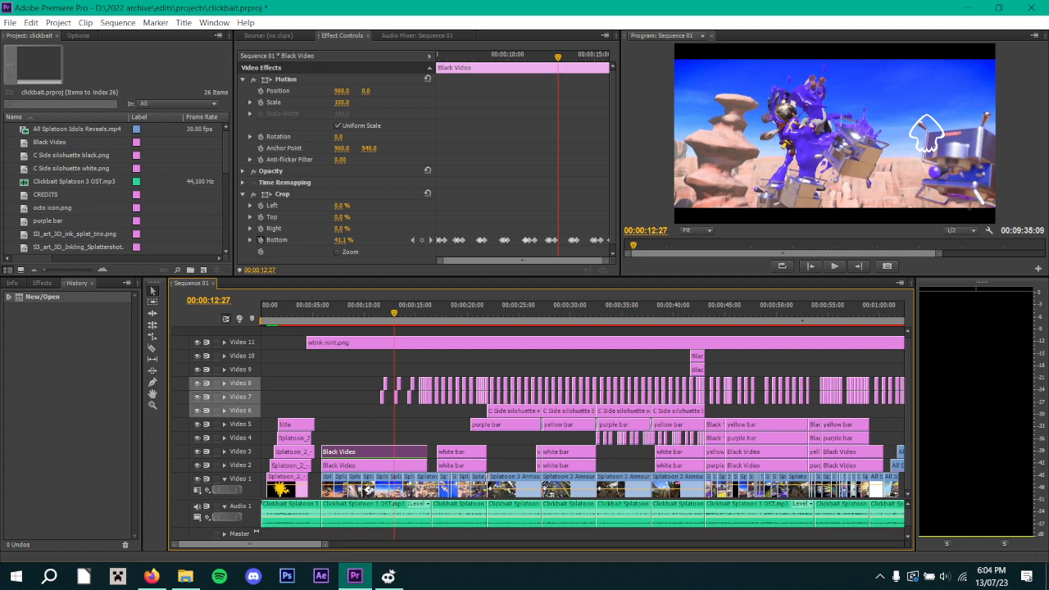
left_click_drag(440, 261, 569, 260)
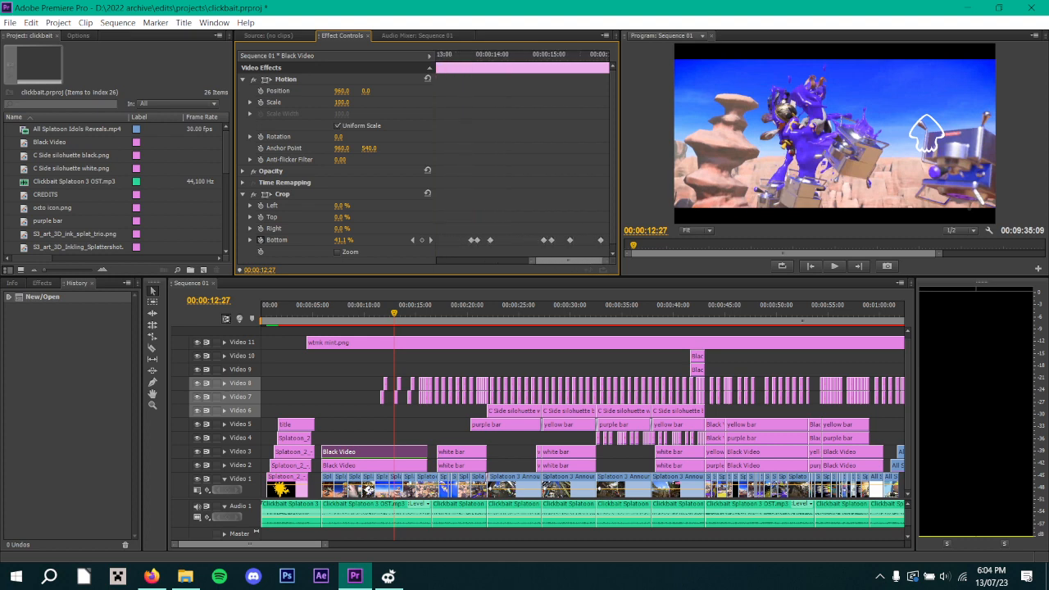
left_click_drag(482, 56, 427, 56)
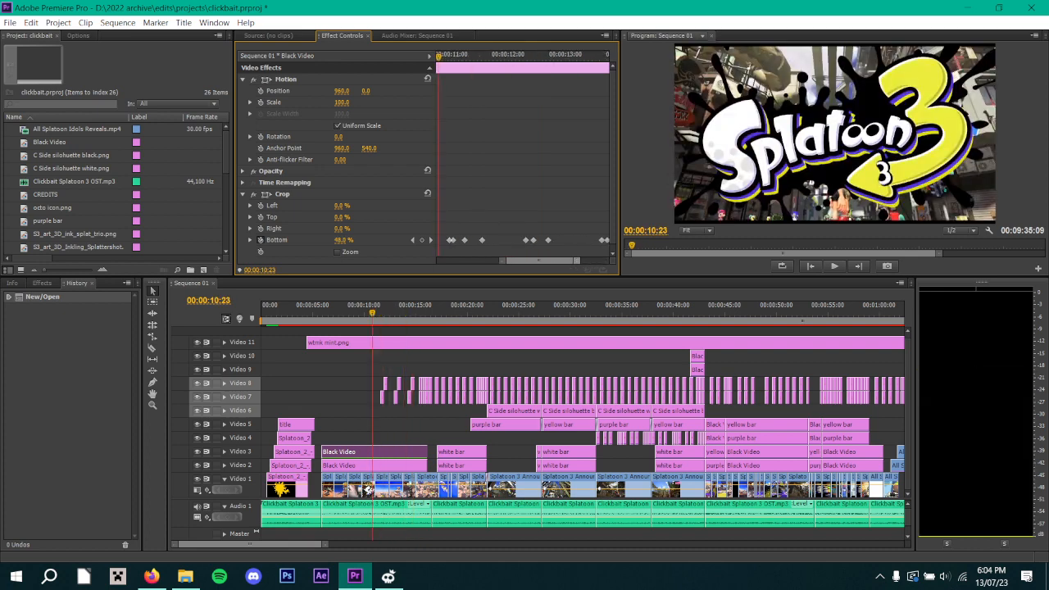
left_click_drag(502, 261, 439, 261)
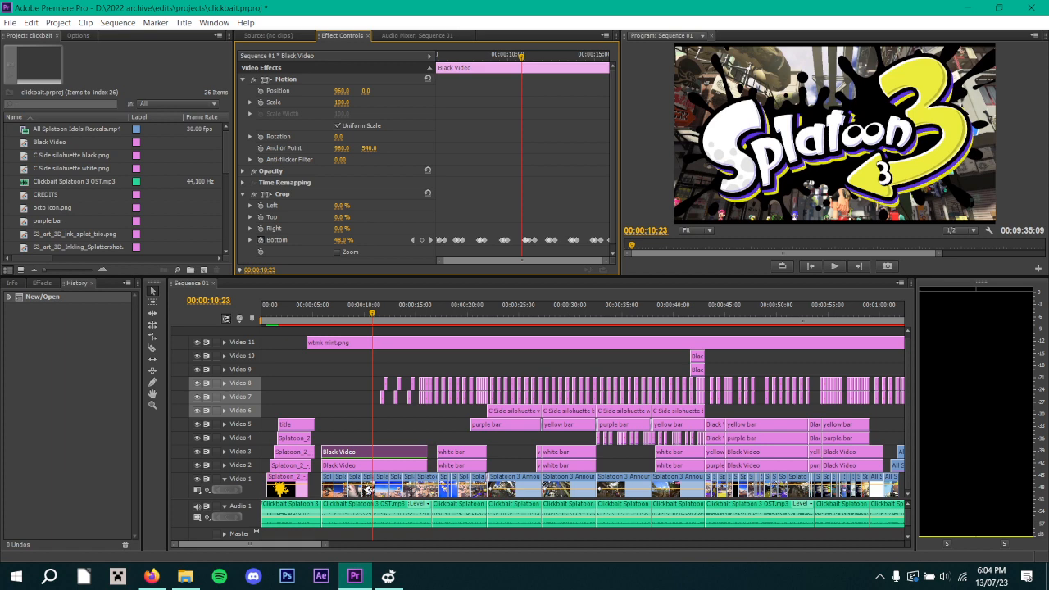
left_click_drag(484, 56, 480, 57)
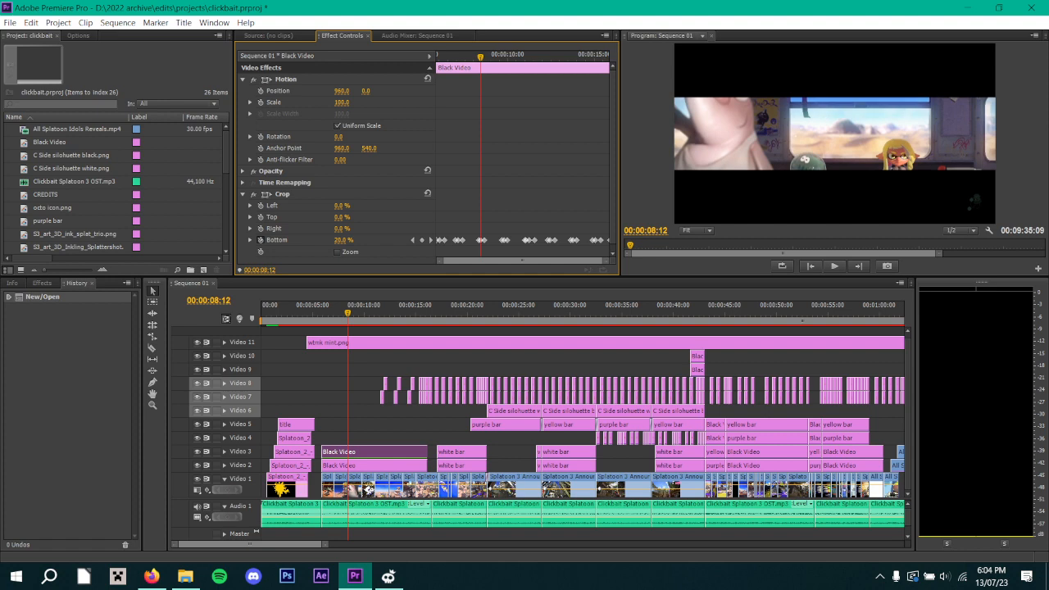
Step frame by frame back and forth through the Black Video clip's Crop Bottom animation from 00:00:08:12 to 00:00:08:22.
key("Right")
key("Right")
key("Right")
key("Right")
key("Right")
key("Right")
key("Right")
key("Right")
key("Right")
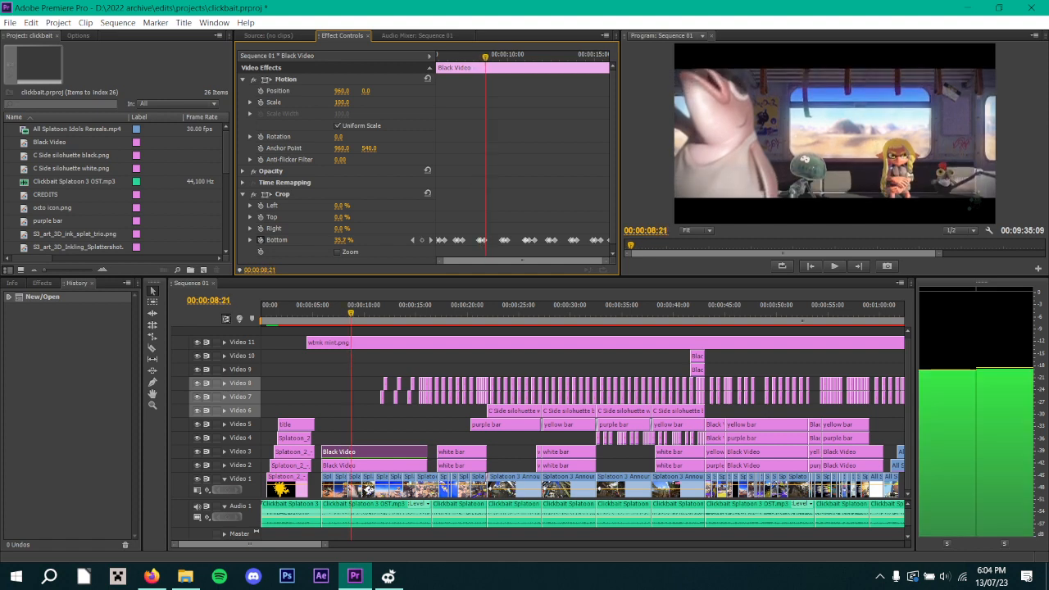
key("Right")
key("Right")
key("Left")
key("Left")
key("Left")
key("Left")
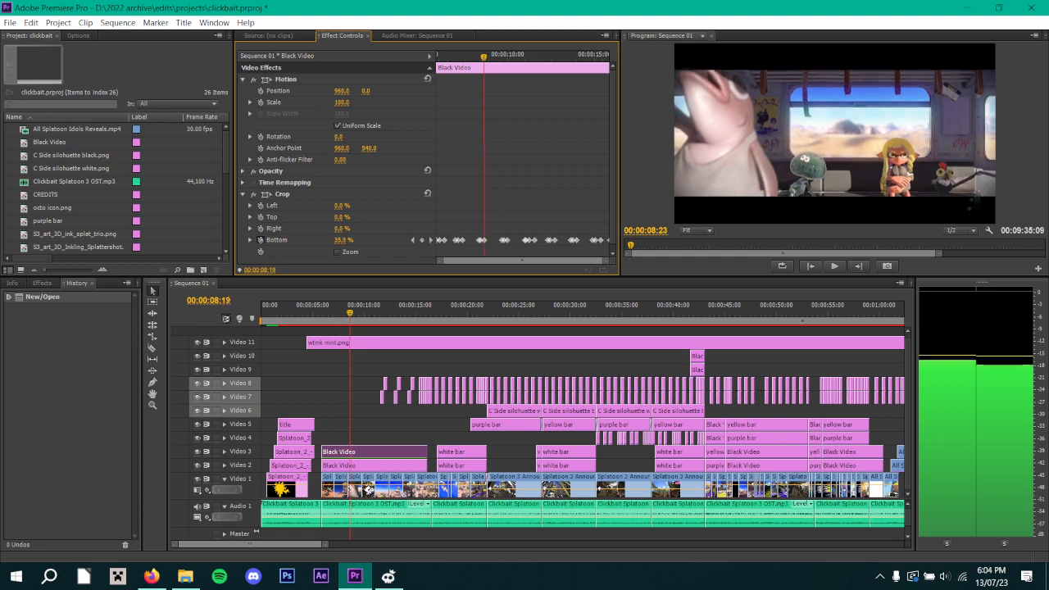
key("Right")
key("Right")
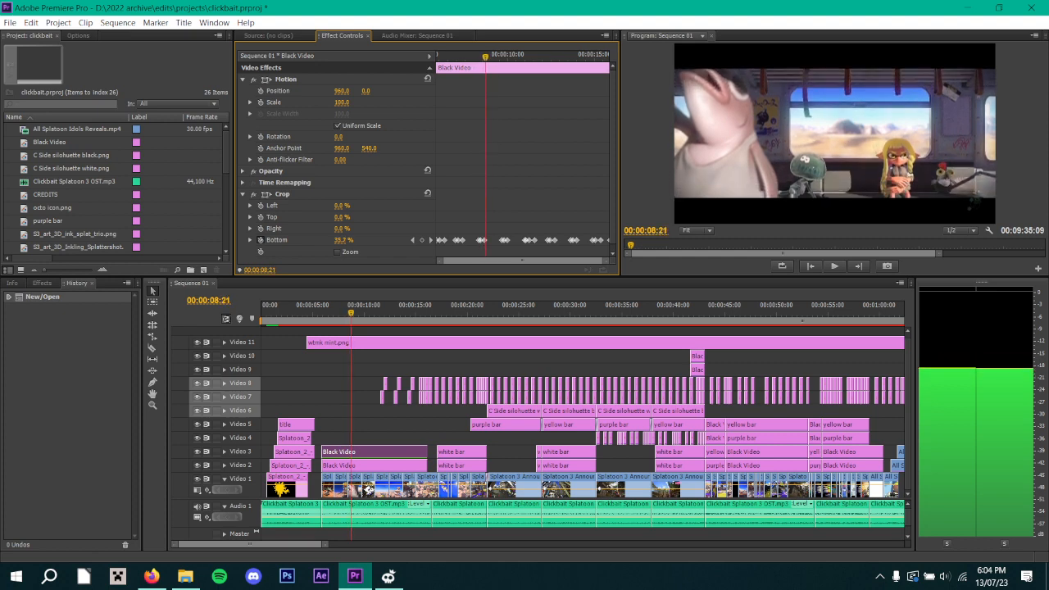
key("Right")
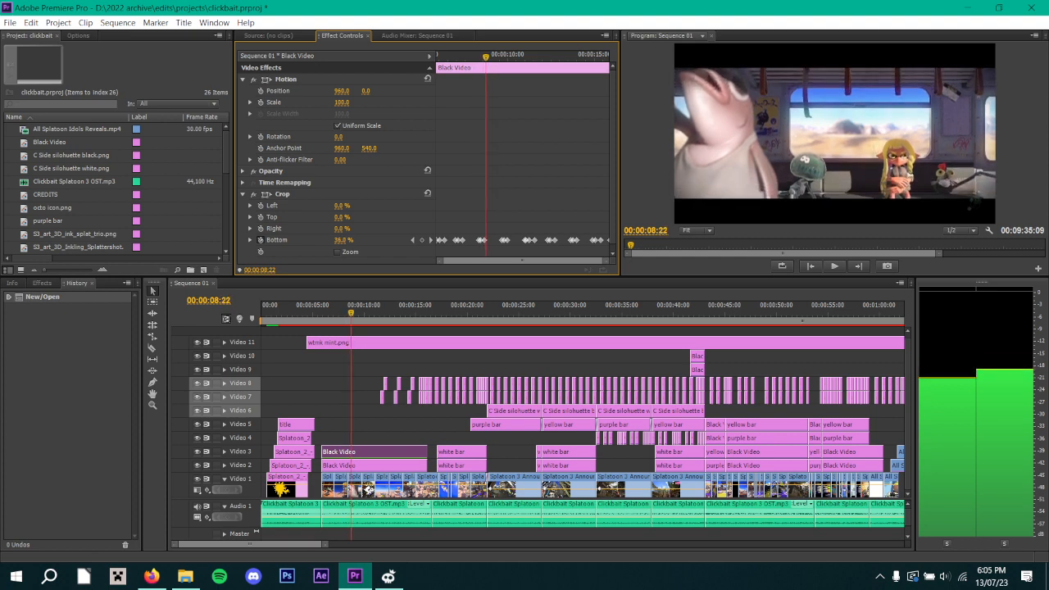
Review the black bars' bounce by playing to 00:00:09:25, scrubbing back to 00:00:09:05 and playing on to 00:00:18:20.
key("space")
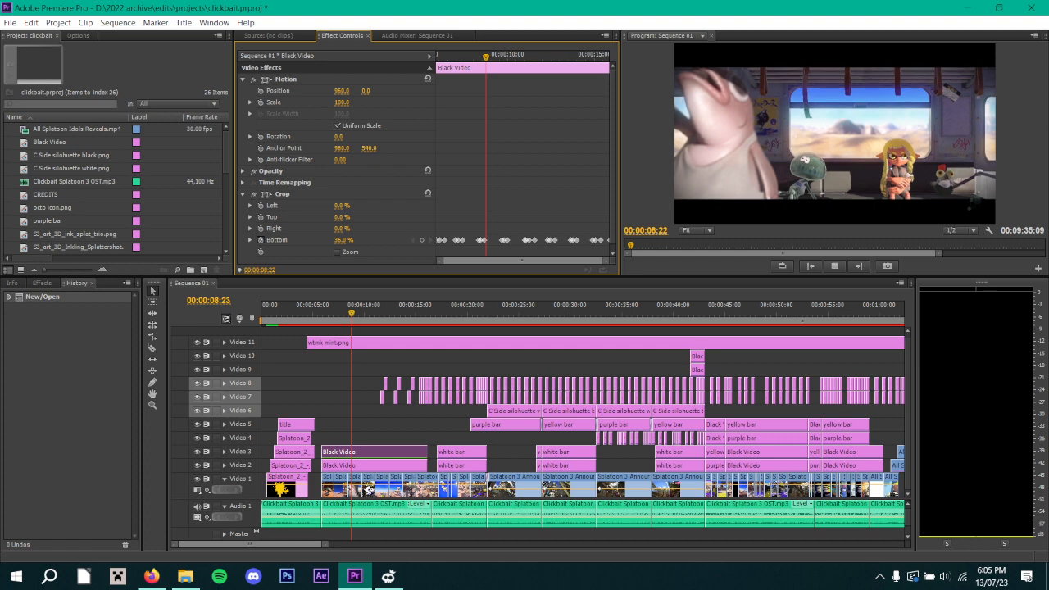
key("space")
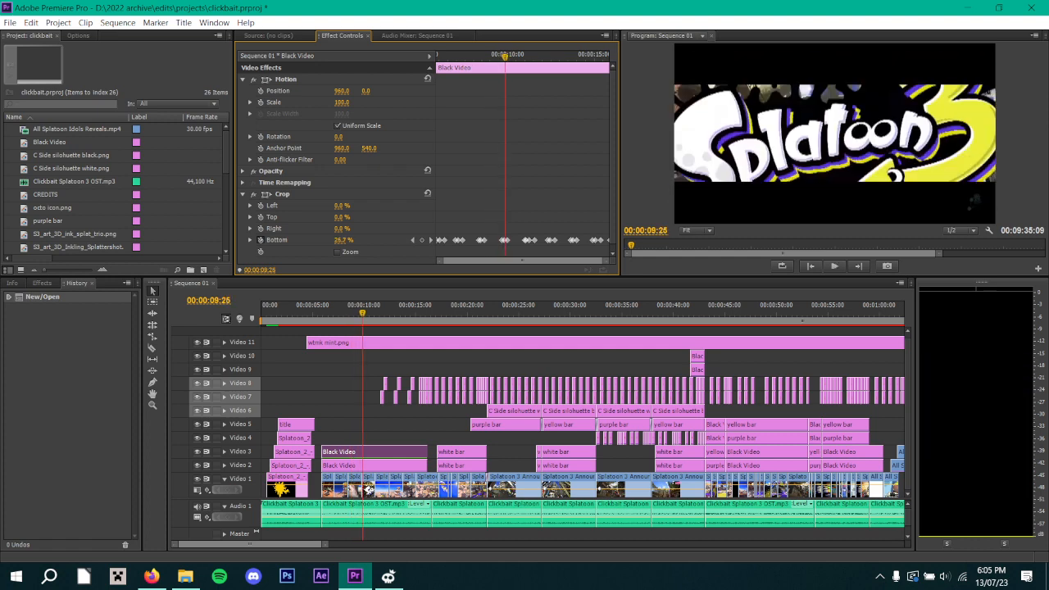
left_click_drag(477, 56, 502, 57)
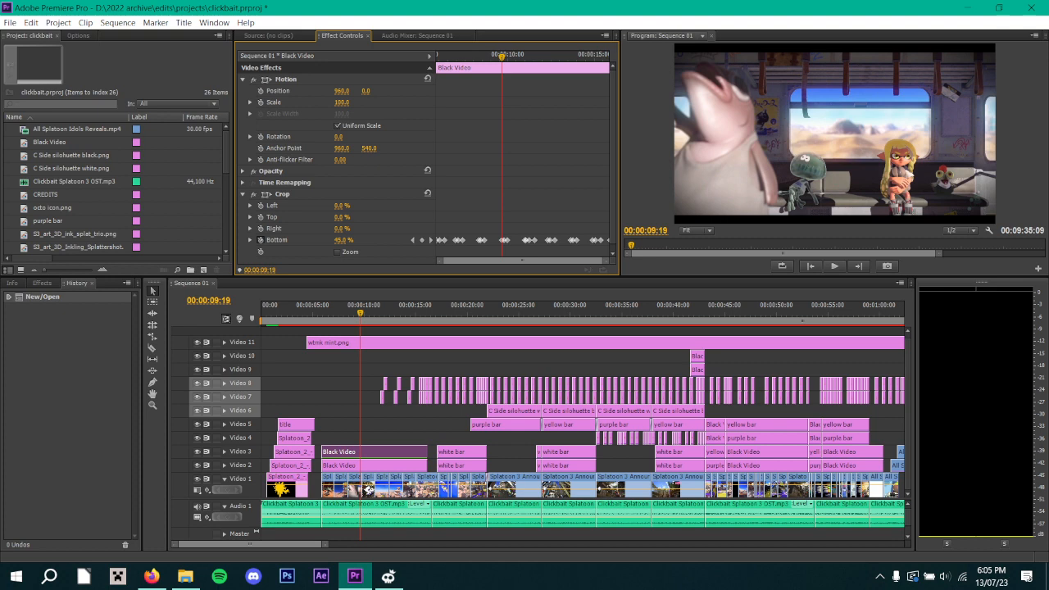
mouse_move(501, 57)
left_mouse_down()
mouse_move(483, 57)
mouse_move(507, 57)
mouse_move(493, 57)
left_mouse_up()
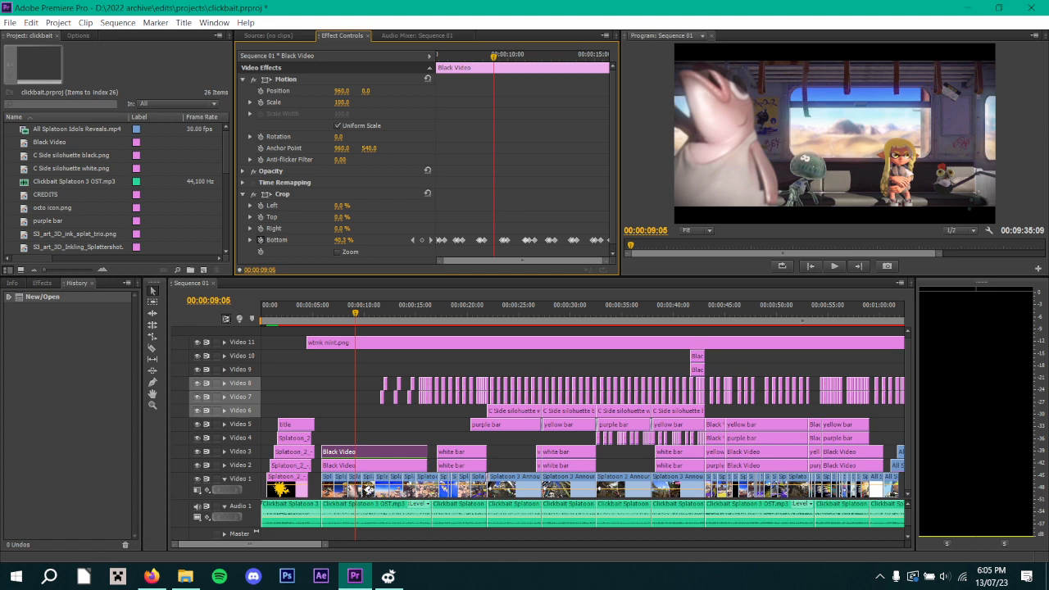
key("space")
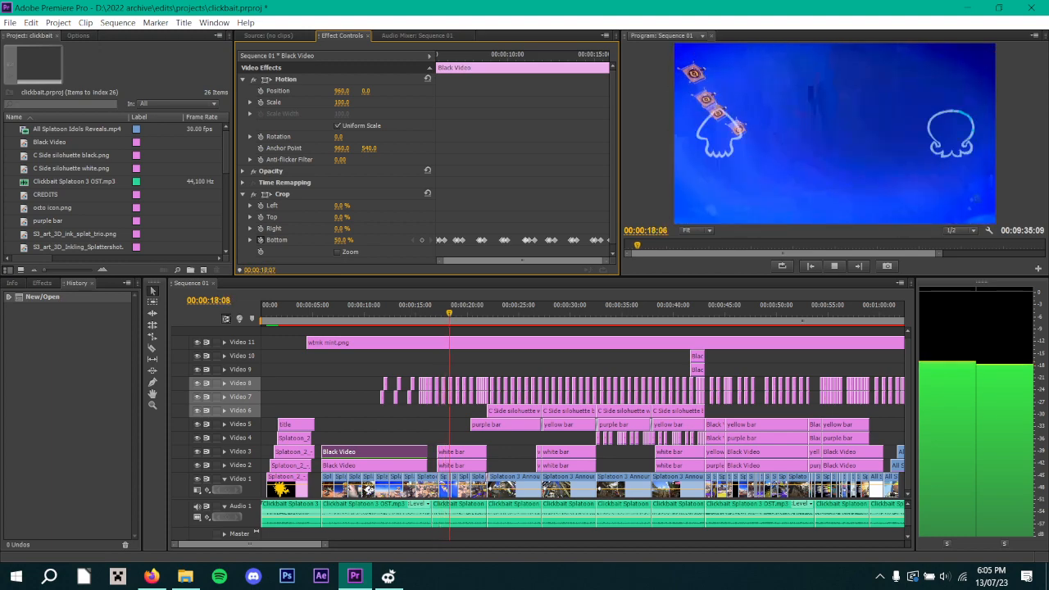
key("space")
Examine the Crop Top keyframes of the first white bar clip on Video 3, playing from 00:00:17:03 to 00:00:22:02 and returning to 00:00:17:05.
left_click(462, 453)
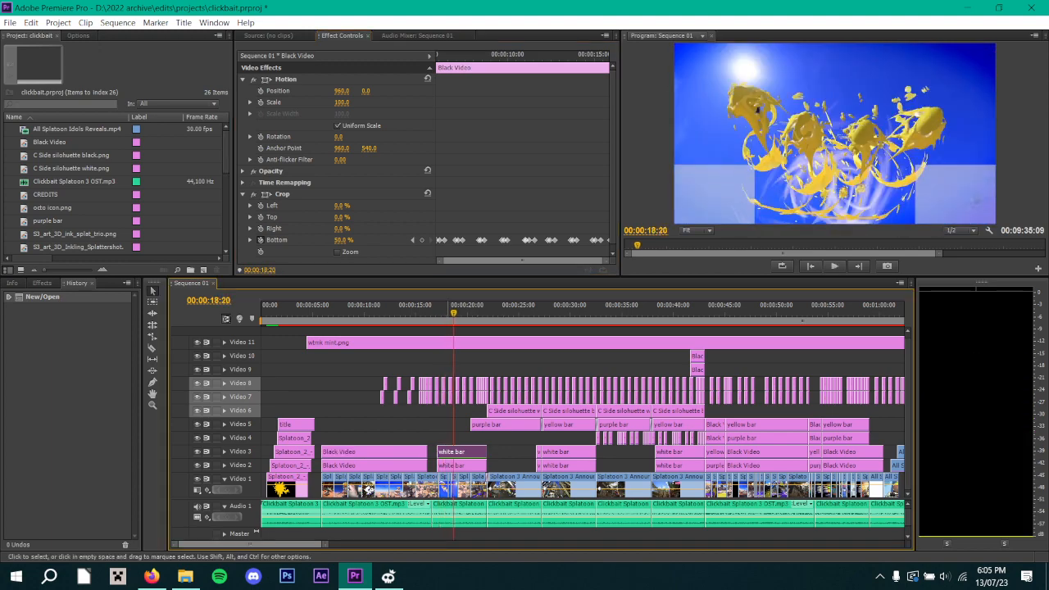
left_click_drag(493, 57, 438, 56)
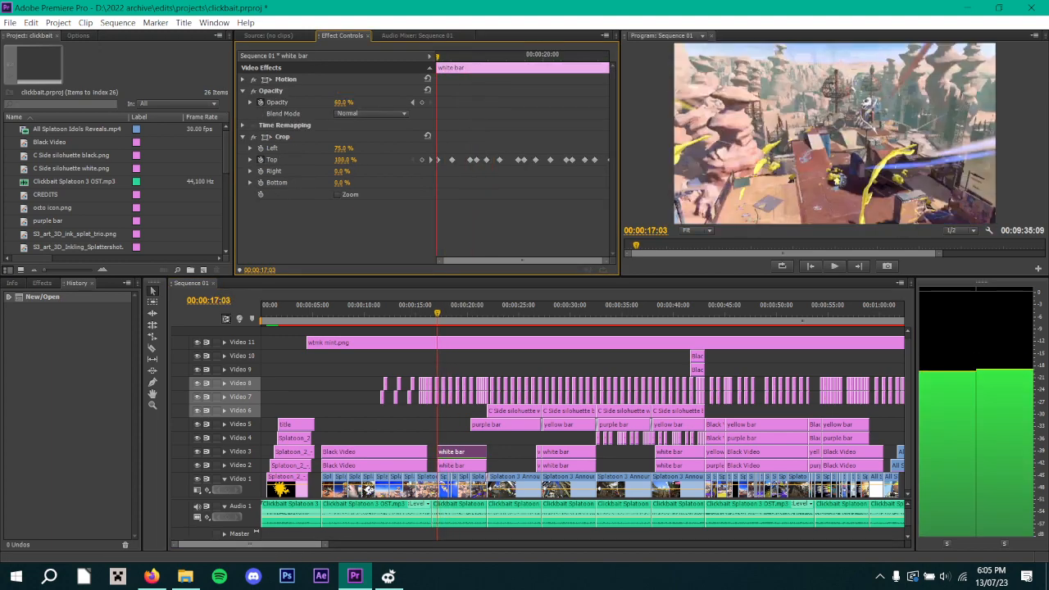
key("space")
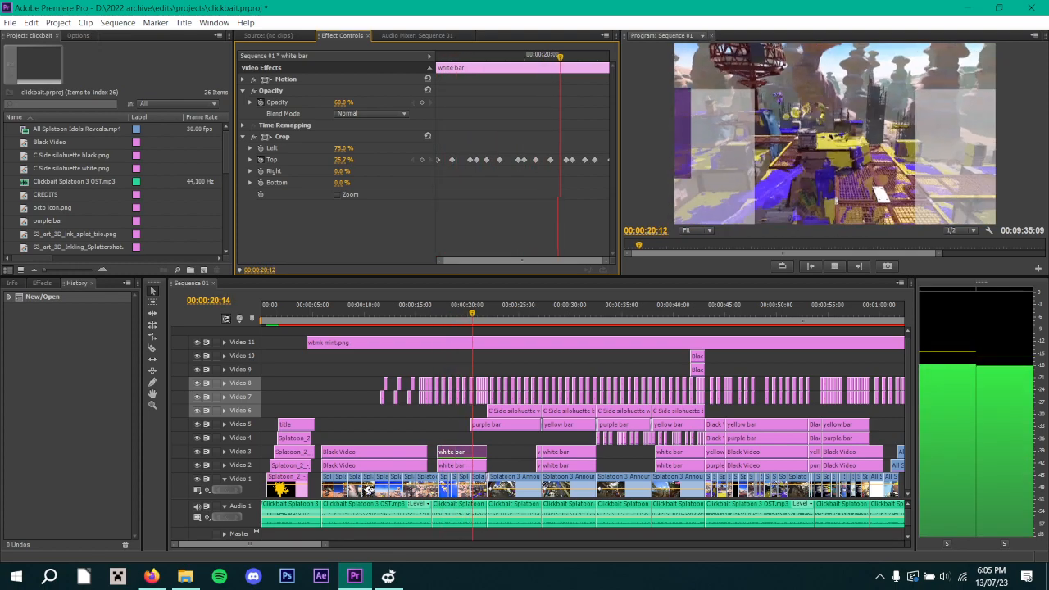
key("space")
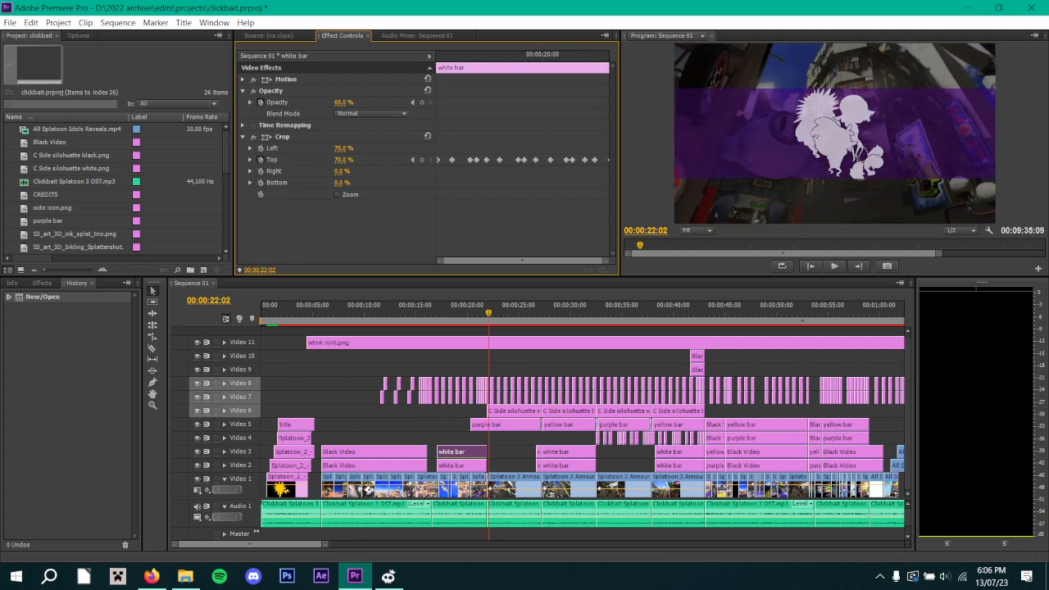
left_click_drag(504, 57, 439, 57)
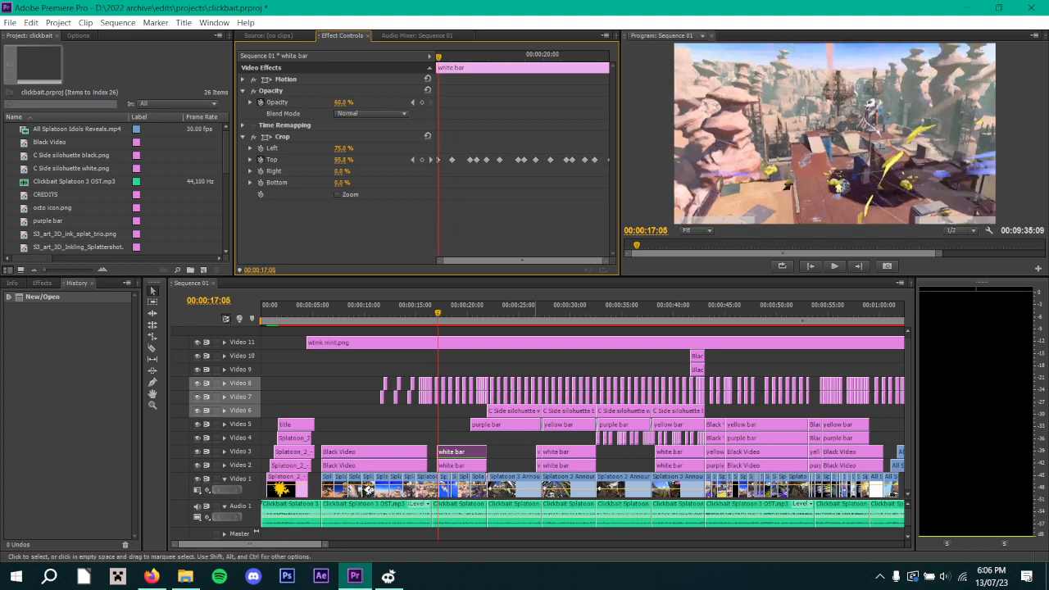
Review the white bars and the purple bar silhouette section by playing from around 00:00:19:29 to 00:00:25:22.
left_click(468, 309)
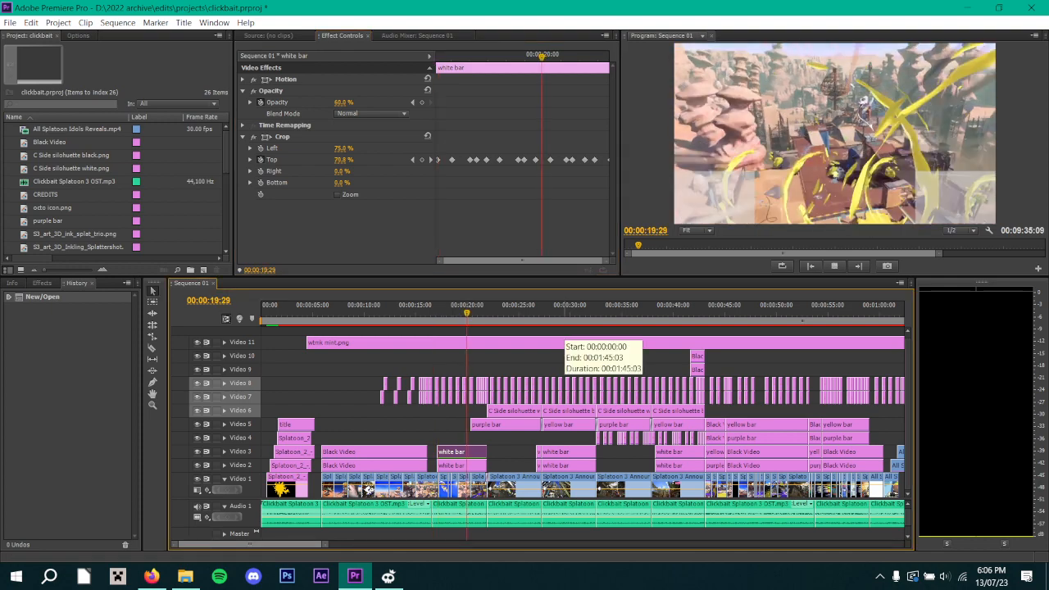
key("space")
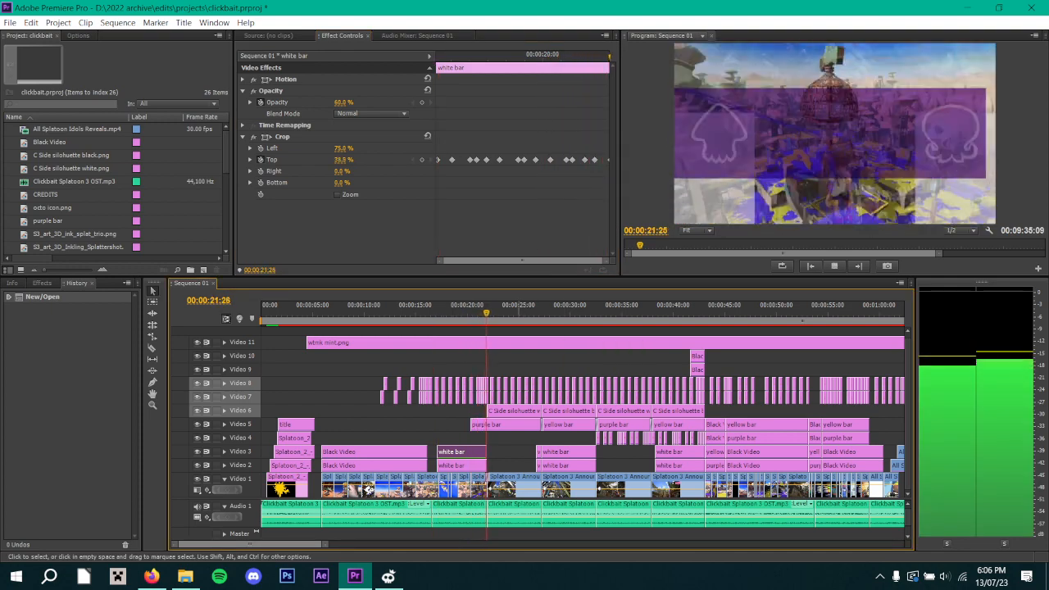
left_click(511, 438)
left_click(511, 452)
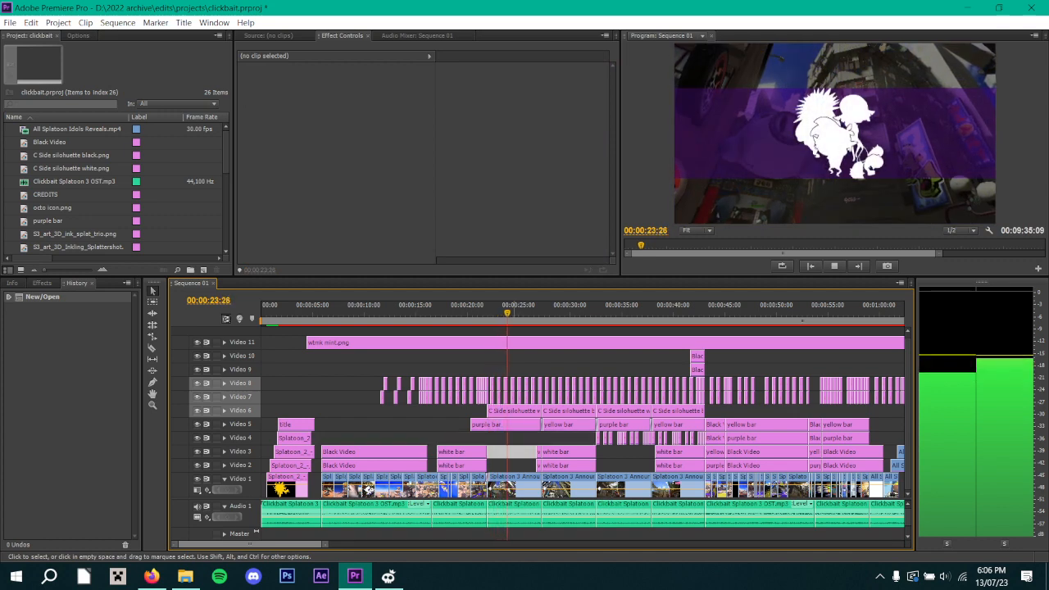
key("space")
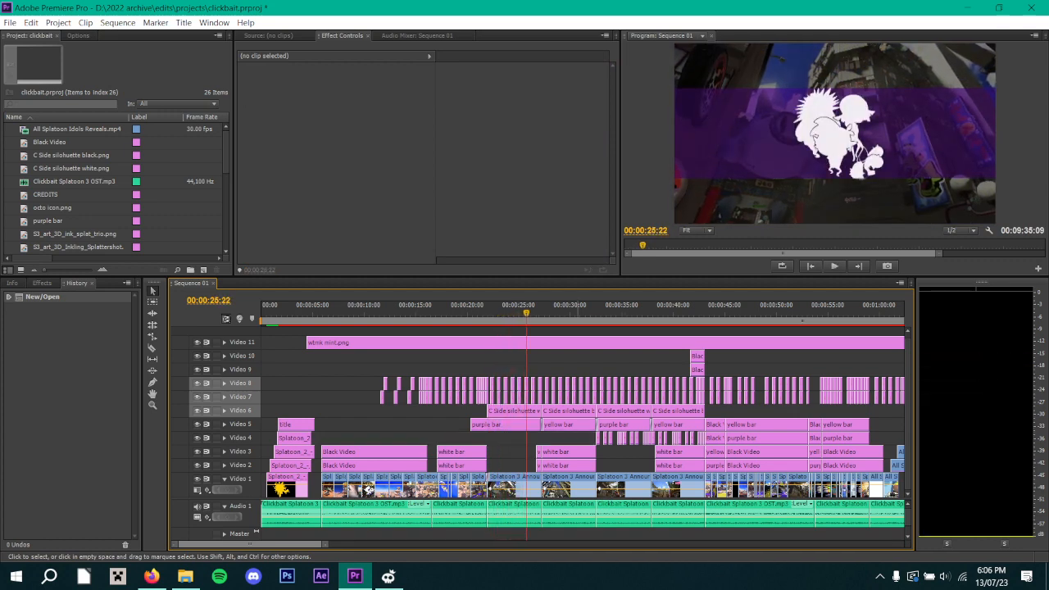
Examine the Opacity keyframes of the first C Side silhouette white clip on Video 6, playing from its start at 00:00:21:28 to 00:00:25:02.
left_click(513, 411)
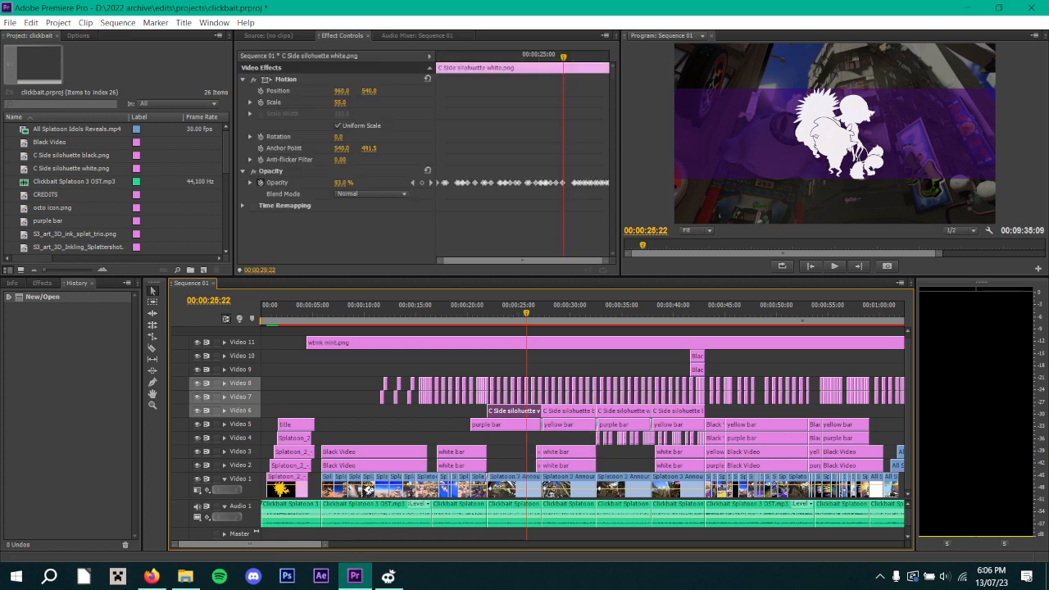
key("Up")
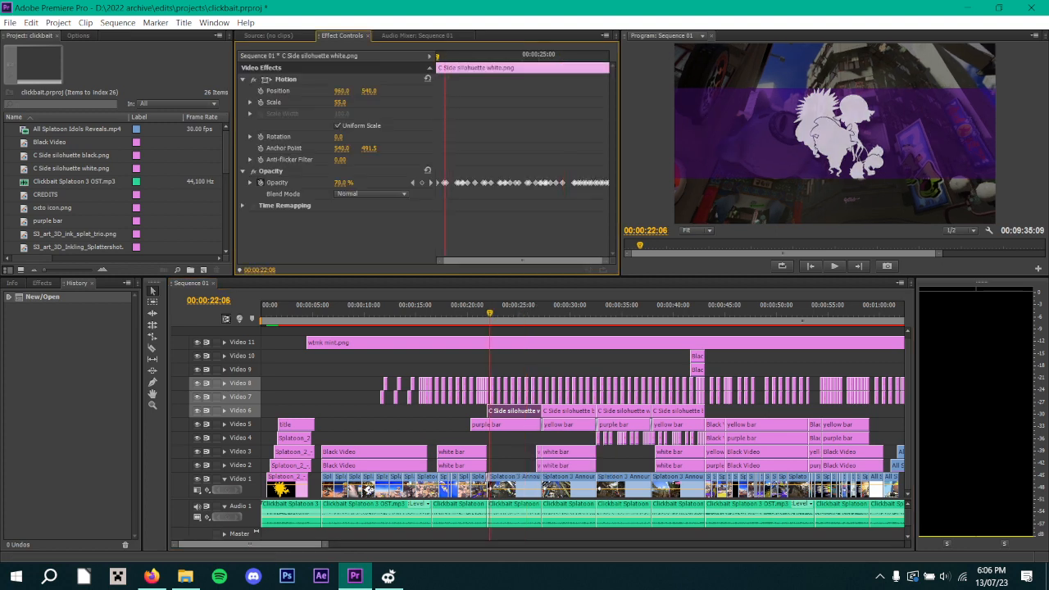
key("Up")
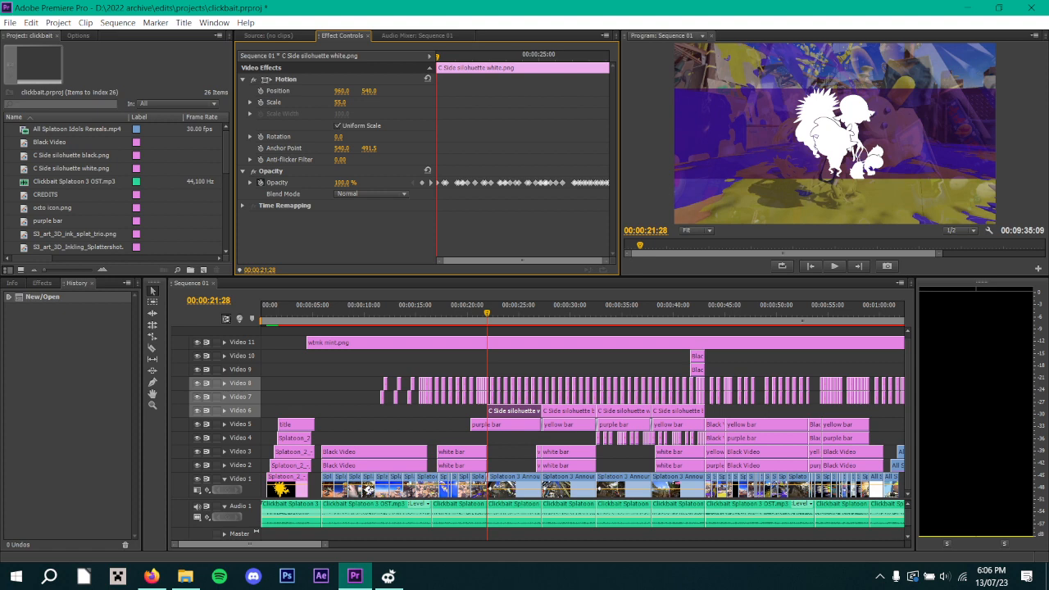
key("space")
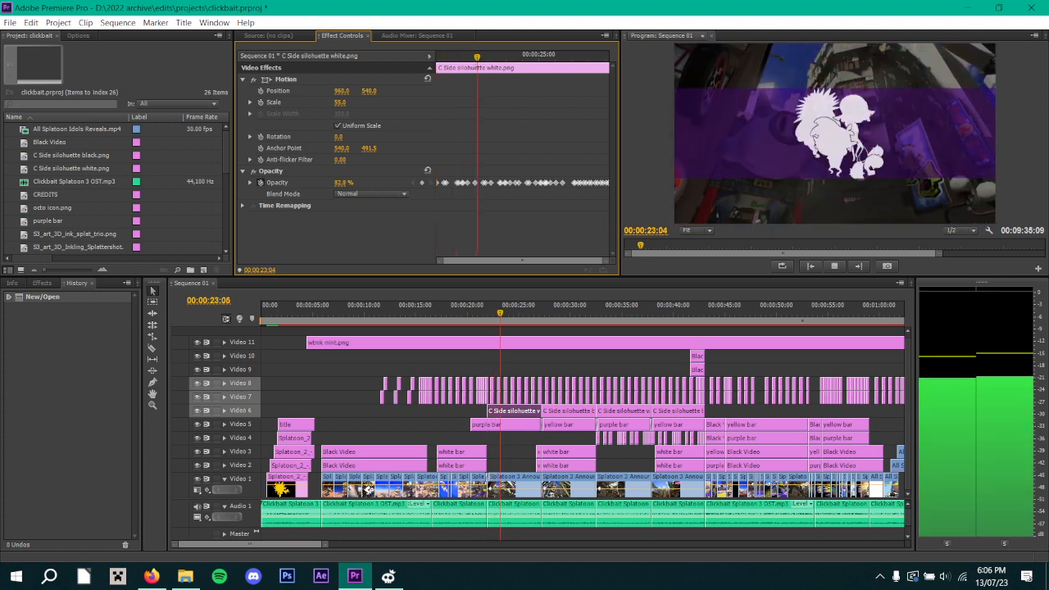
key("space")
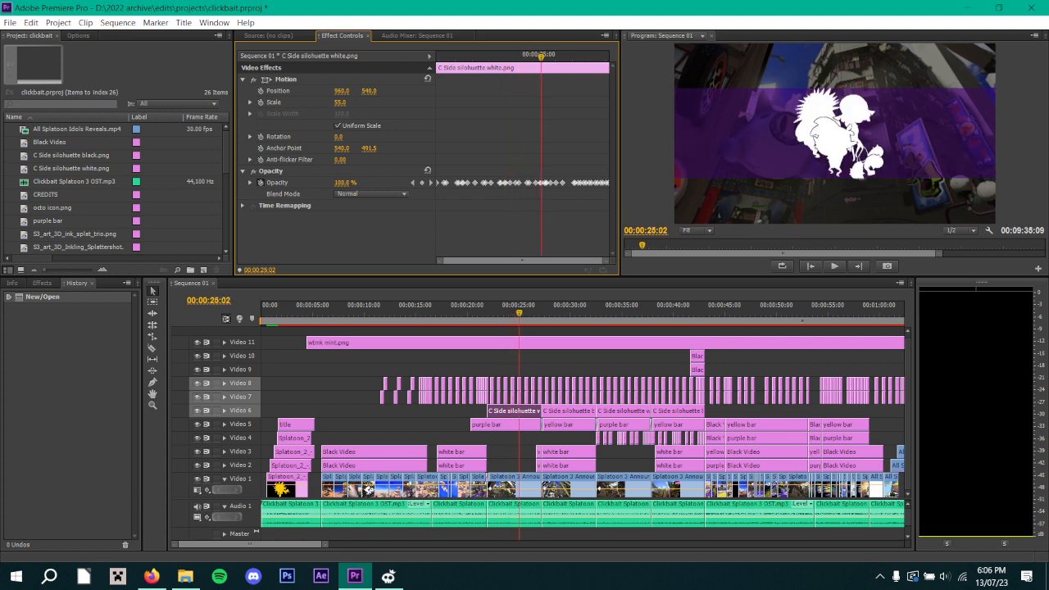
mouse_move(389, 577)
left_click(389, 576)
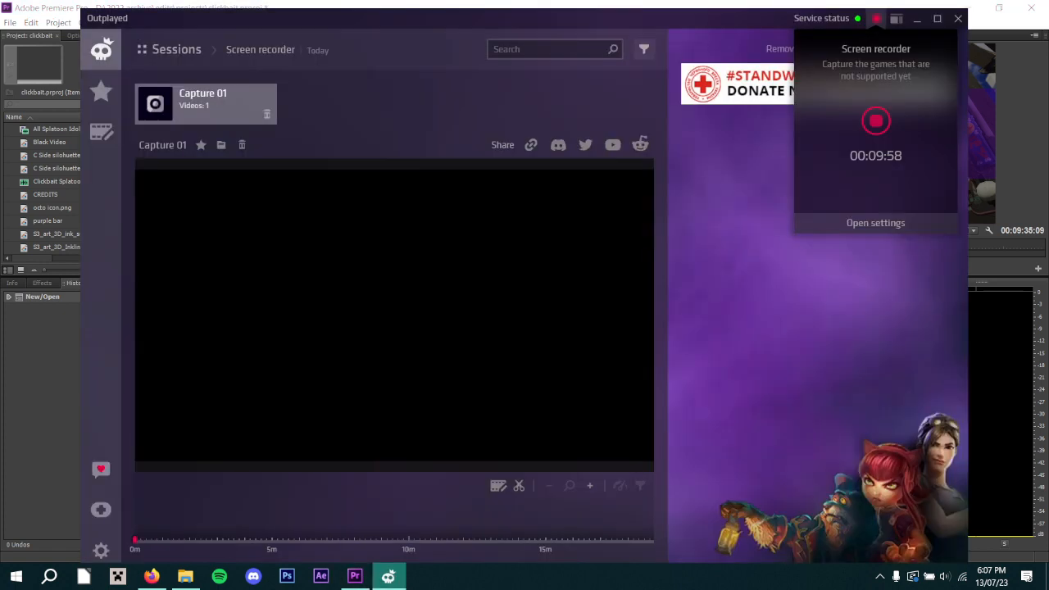
left_click(388, 576)
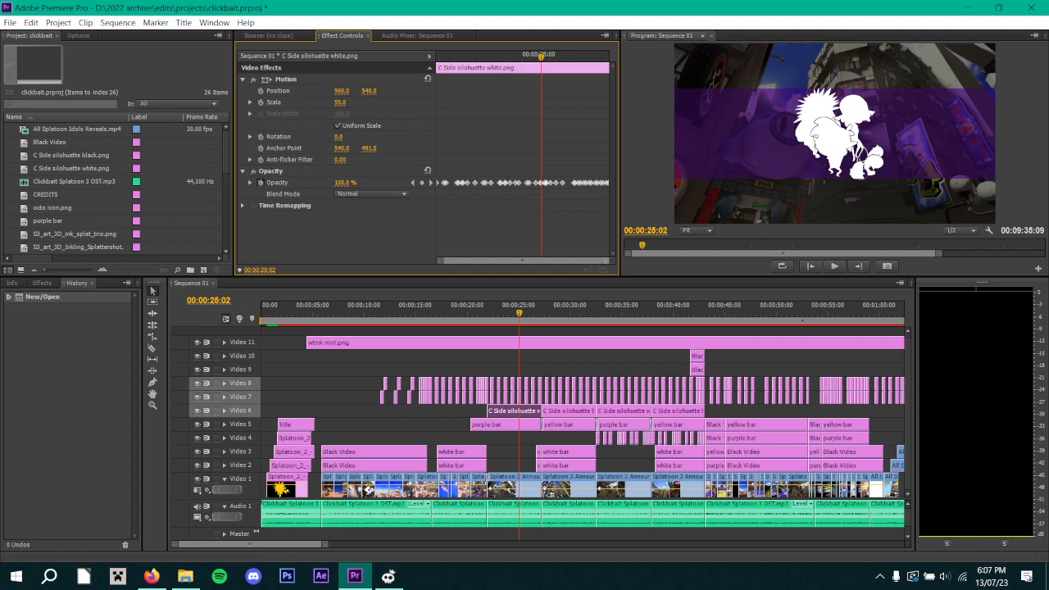
Play the white silhouette clip's Opacity animation from 00:00:25:02 to 00:00:26:13 and return to its first keyframe at 00:00:21:28.
left_click_drag(606, 260, 593, 261)
left_click_drag(464, 261, 465, 261)
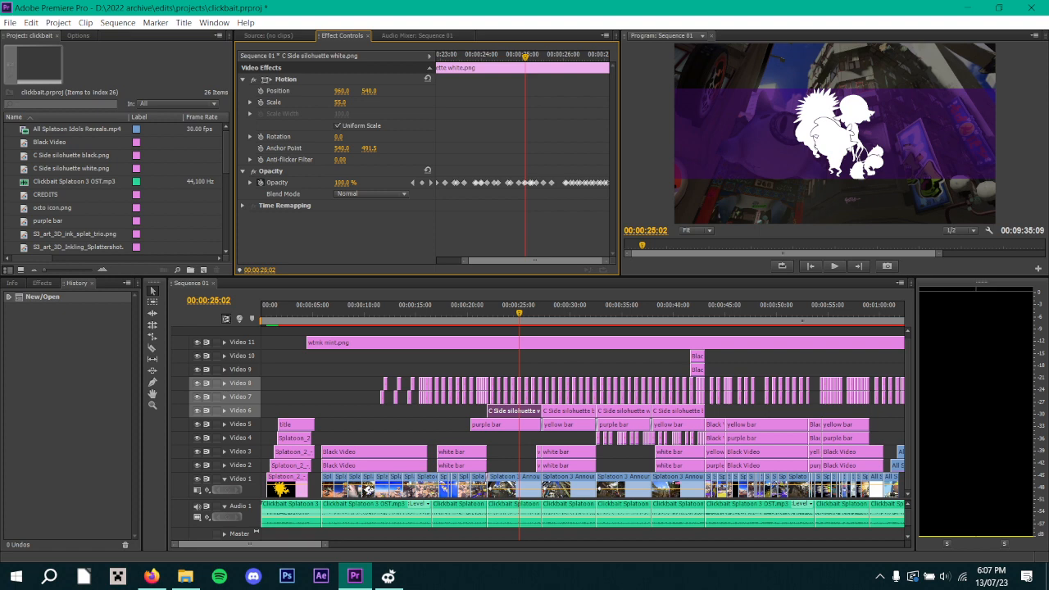
key("space")
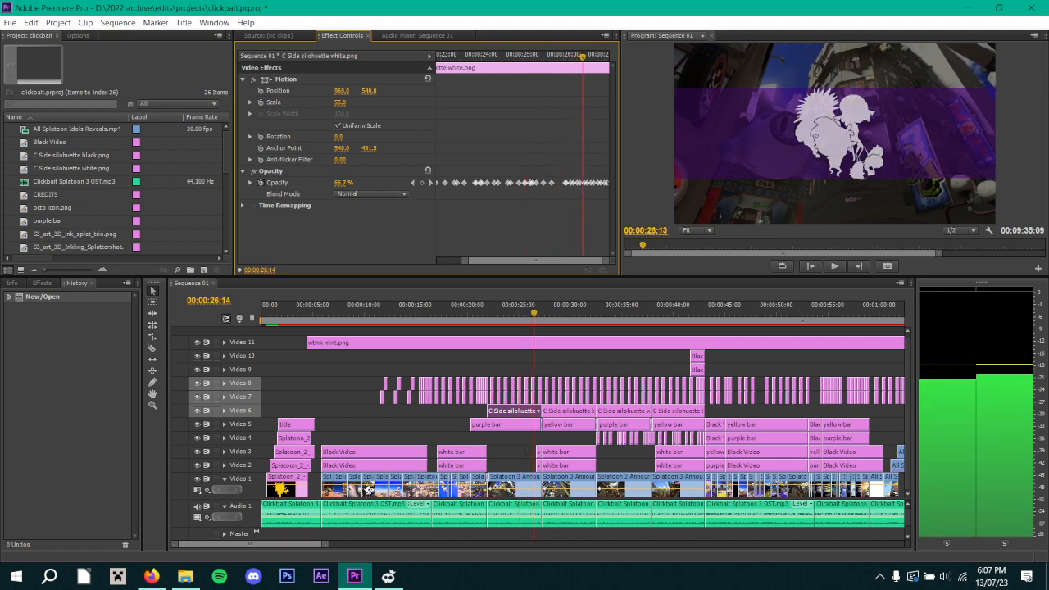
left_click_drag(583, 56, 434, 57)
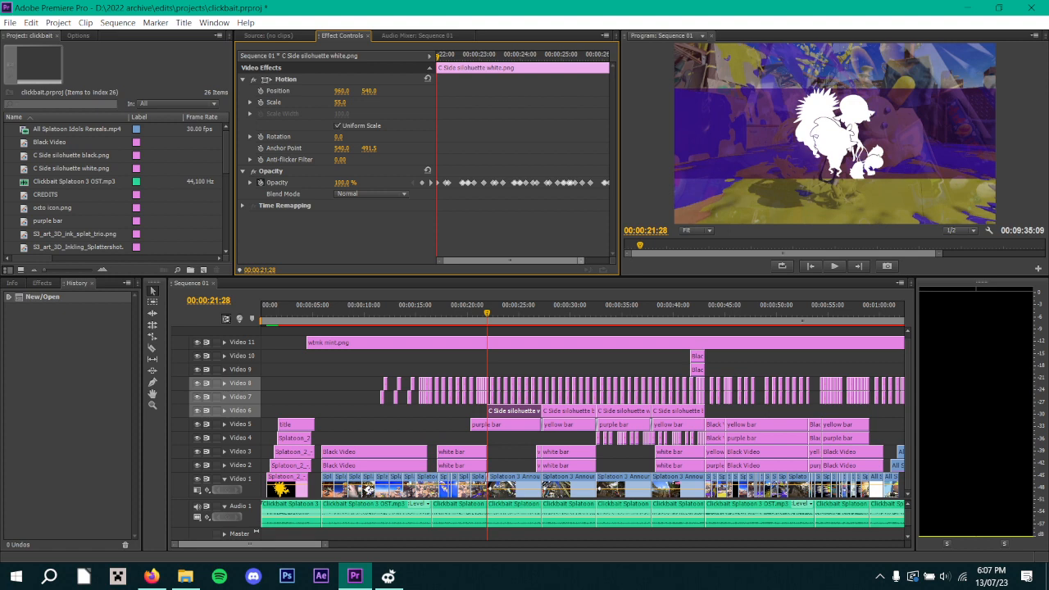
Step frame by frame through the white silhouette clip's first Opacity fade, from 00:00:21:28 to 00:00:22:05.
left_click_drag(581, 261, 486, 260)
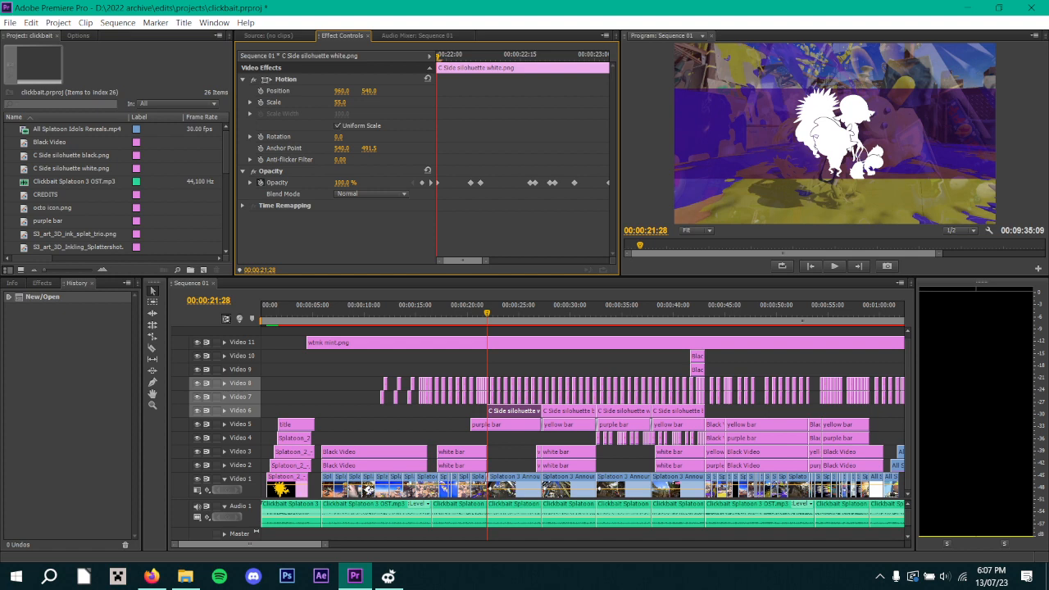
key("Right")
key("Right")
key("Right")
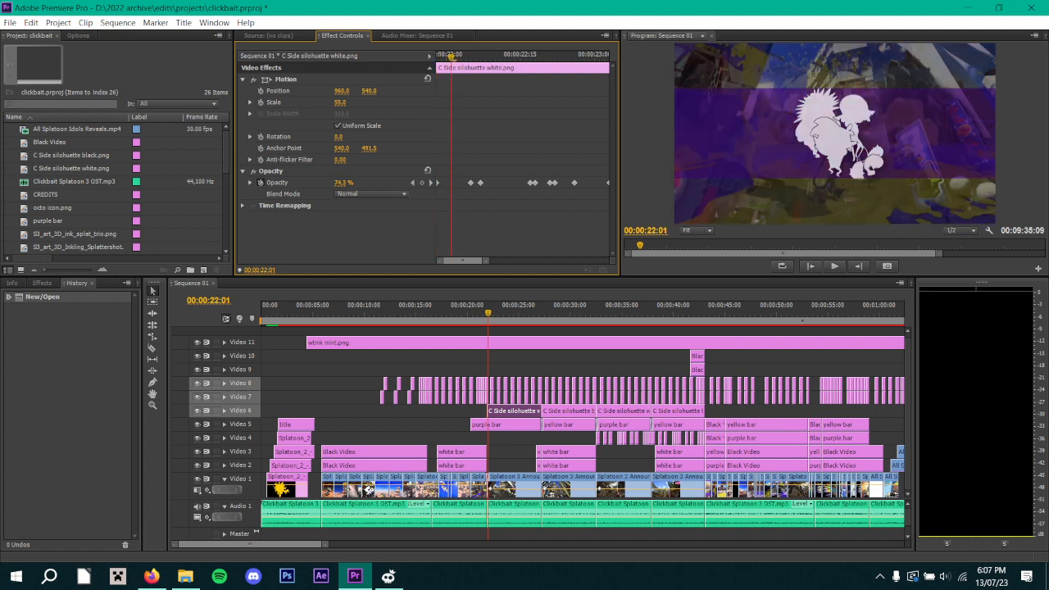
key("Right")
key("Right")
key("Right")
key("Right")
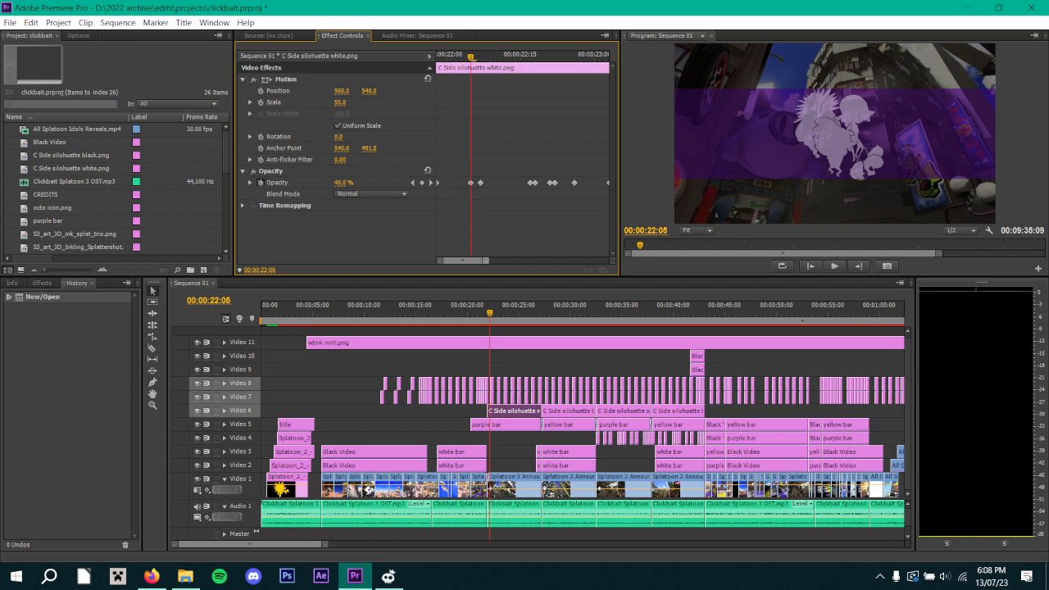
Play the rest of the white silhouette's Opacity animation, from 00:00:22:05 to 00:00:27:06, with the clip's whole keyframe range in view.
left_click_drag(488, 261, 608, 261)
key("space")
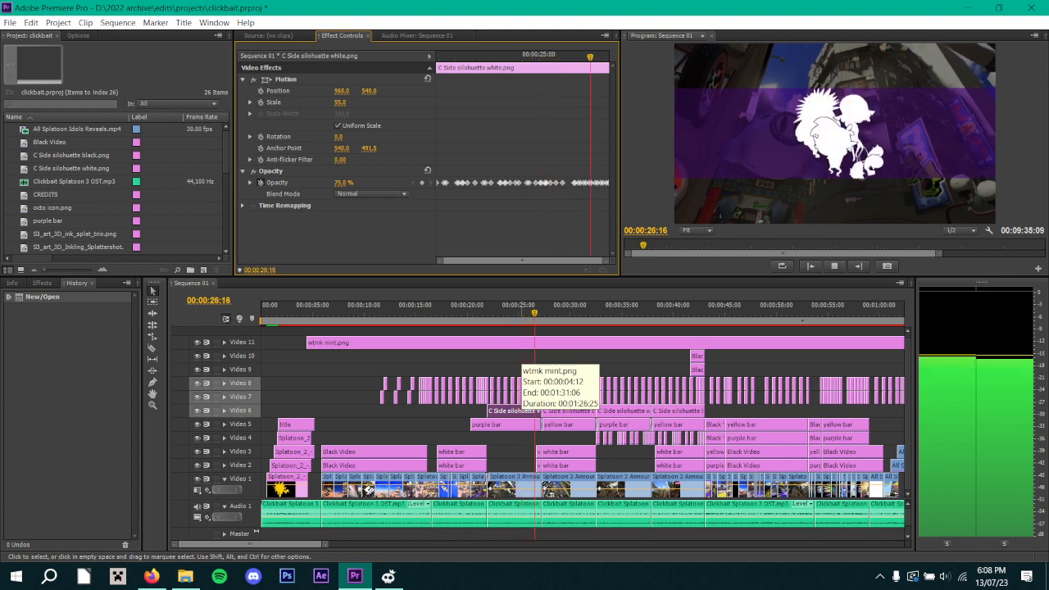
key("space")
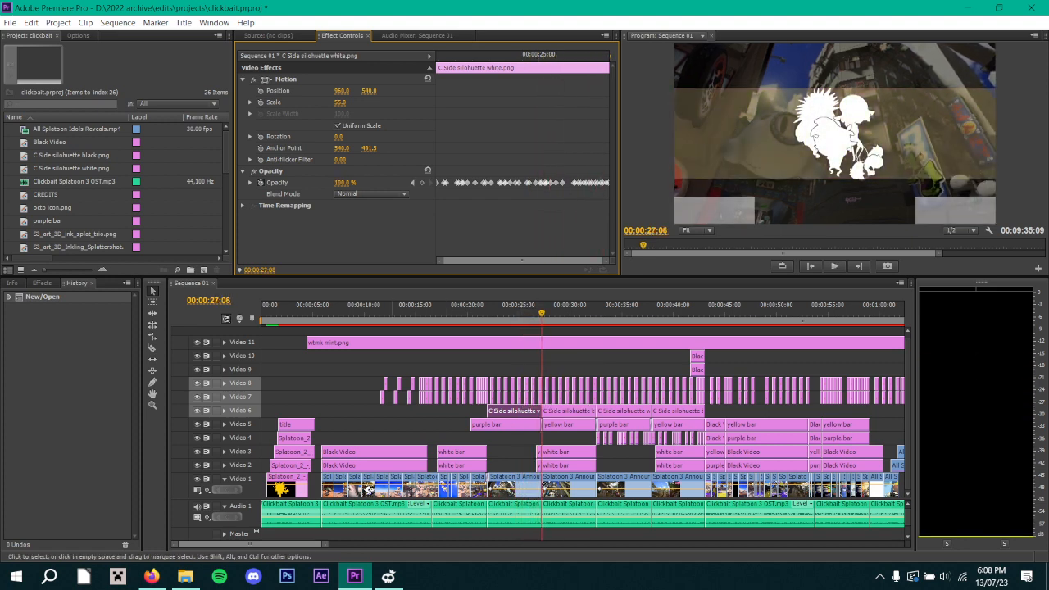
Review the silhouette section's ending by playing to 00:00:42:26, returning to 00:00:42:12 and playing on to 00:00:45:29.
left_click_drag(250, 544, 263, 544)
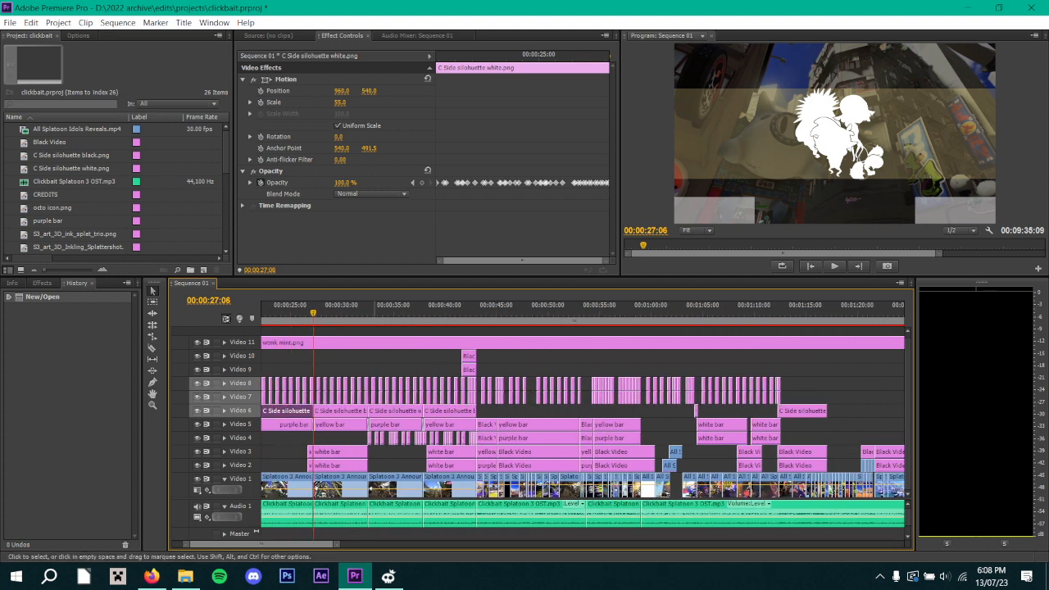
left_click(372, 312)
key("space")
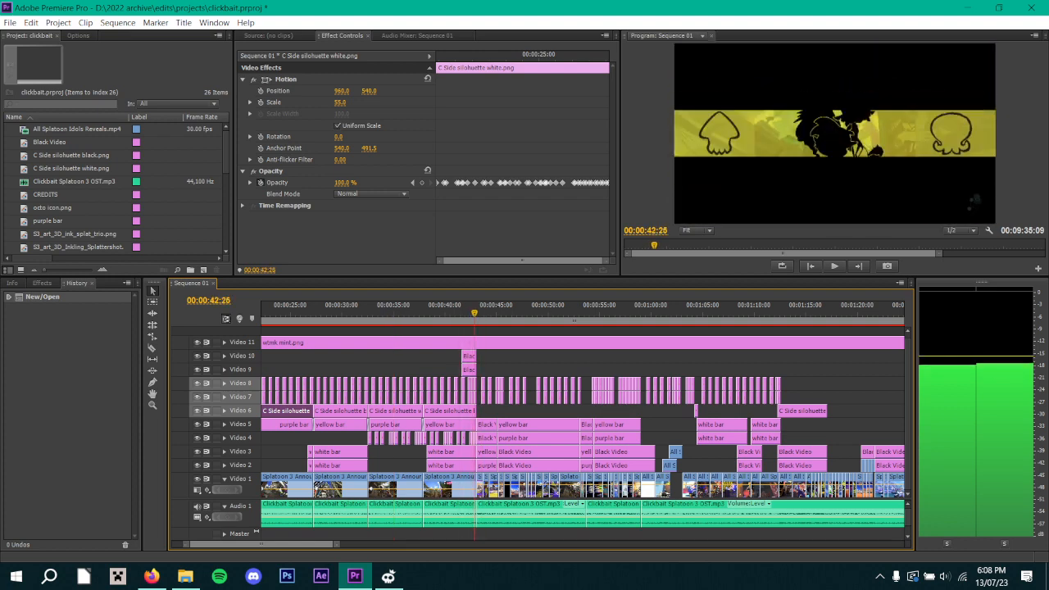
left_click(469, 314)
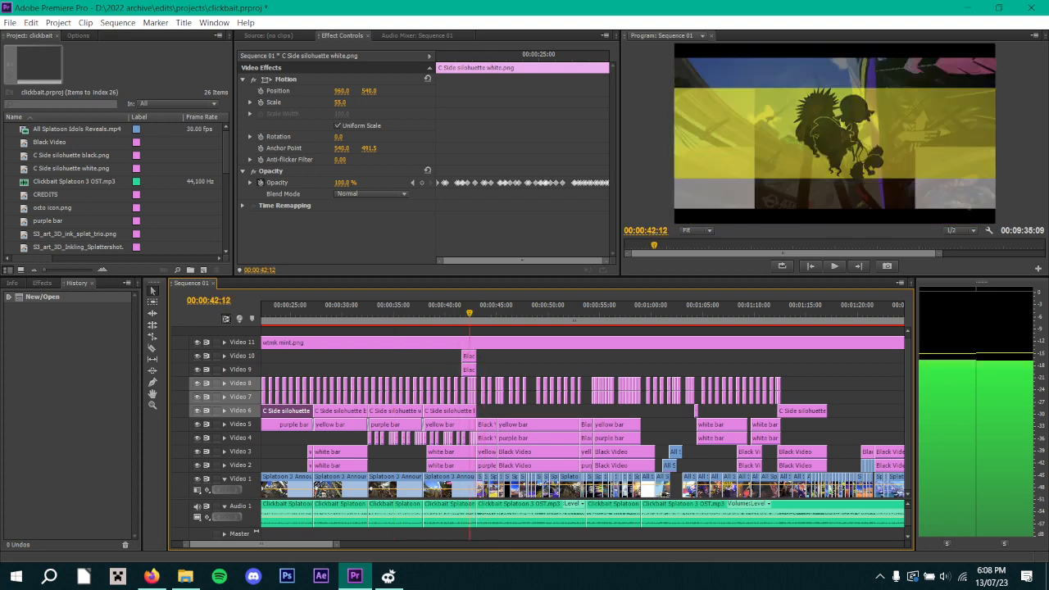
key("space")
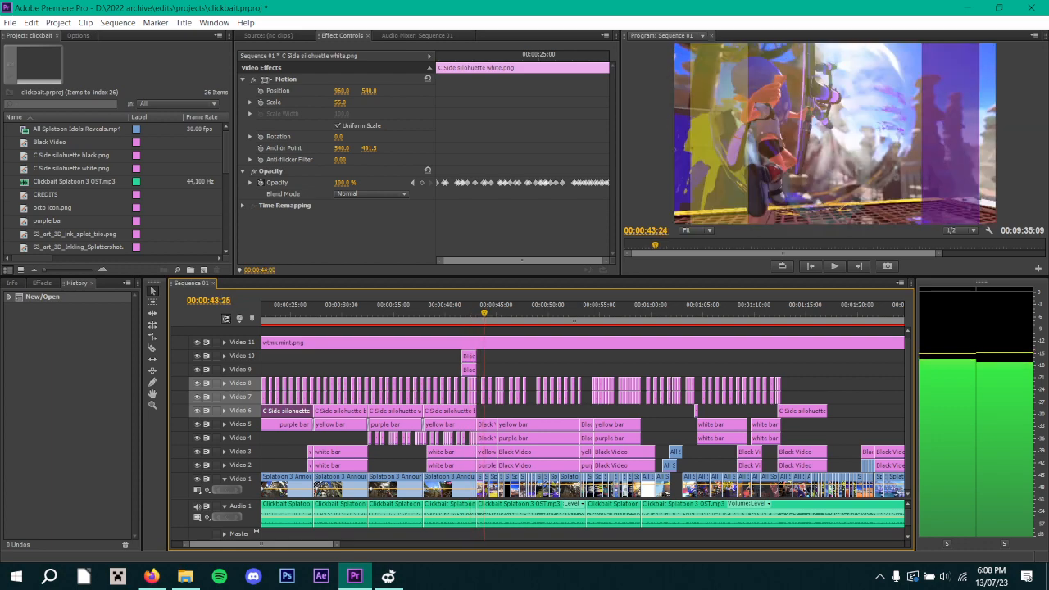
key("space")
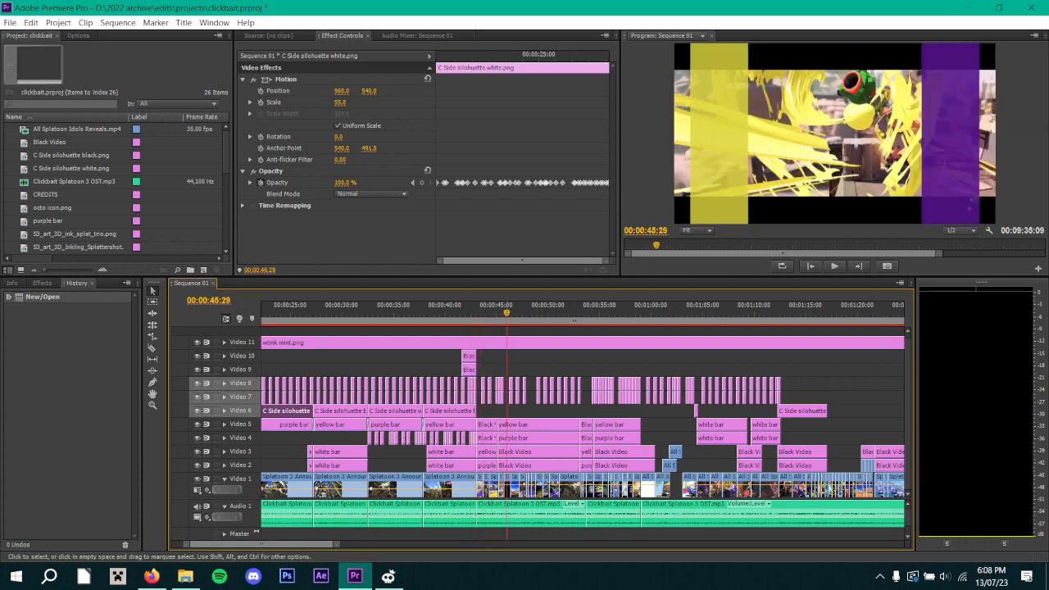
Examine the Opacity keyframes of the yellow bar clip starting at 00:00:45:02 on Video 5, and inspect the surrounding timeline clips.
left_click(531, 425)
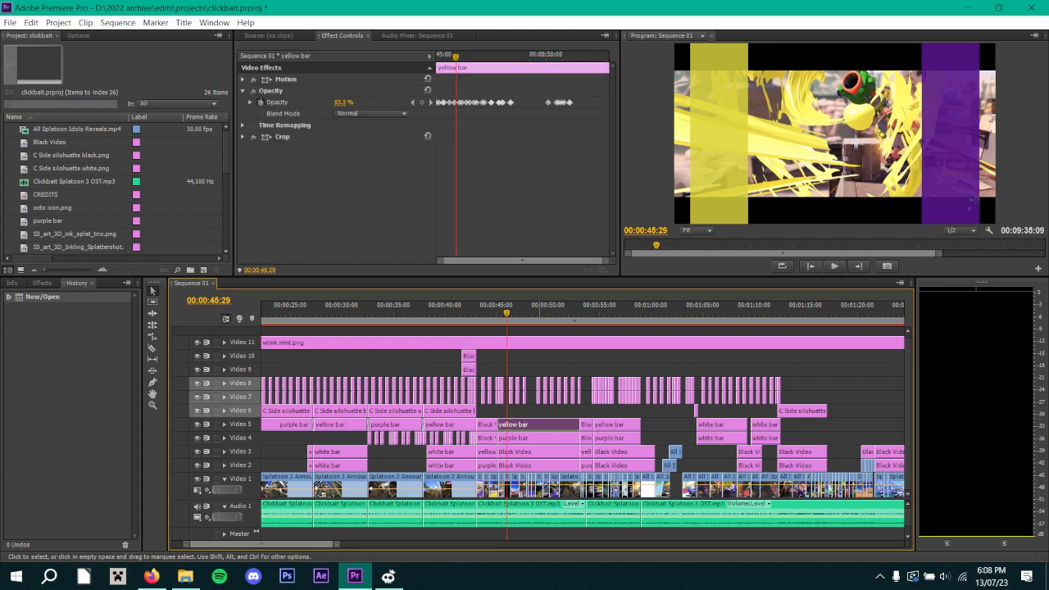
left_click_drag(455, 57, 437, 56)
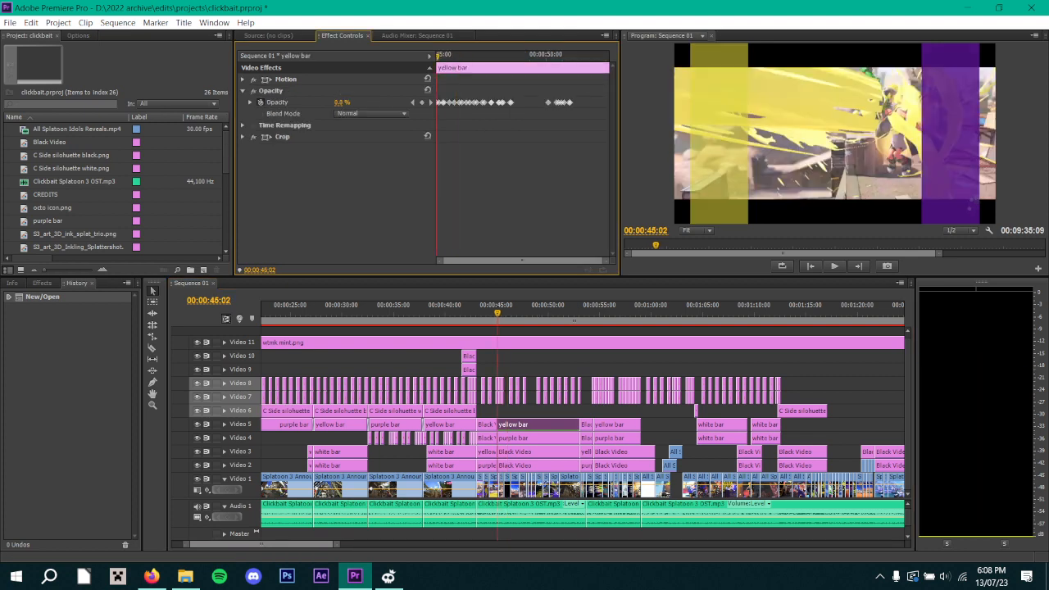
left_click_drag(606, 260, 502, 261)
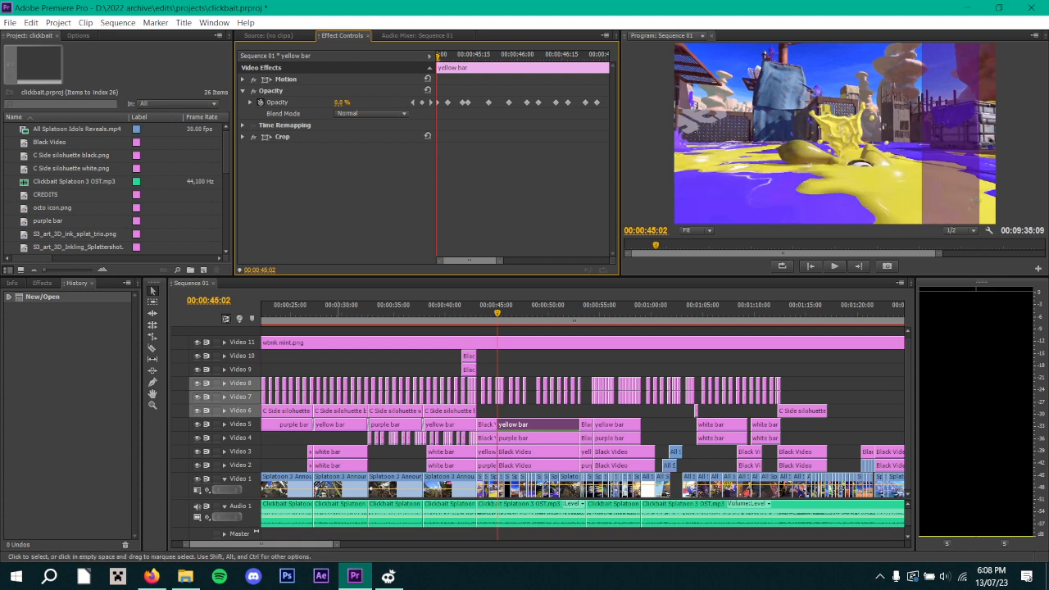
left_click(536, 424)
key("minus")
key("minus")
key("minus")
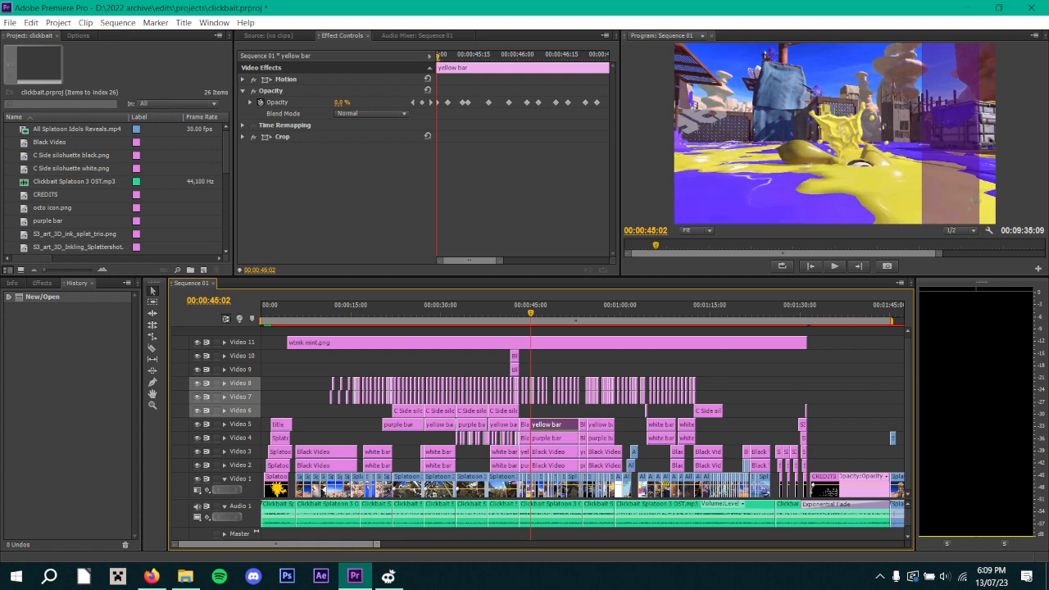
key("=")
key("=")
key("=")
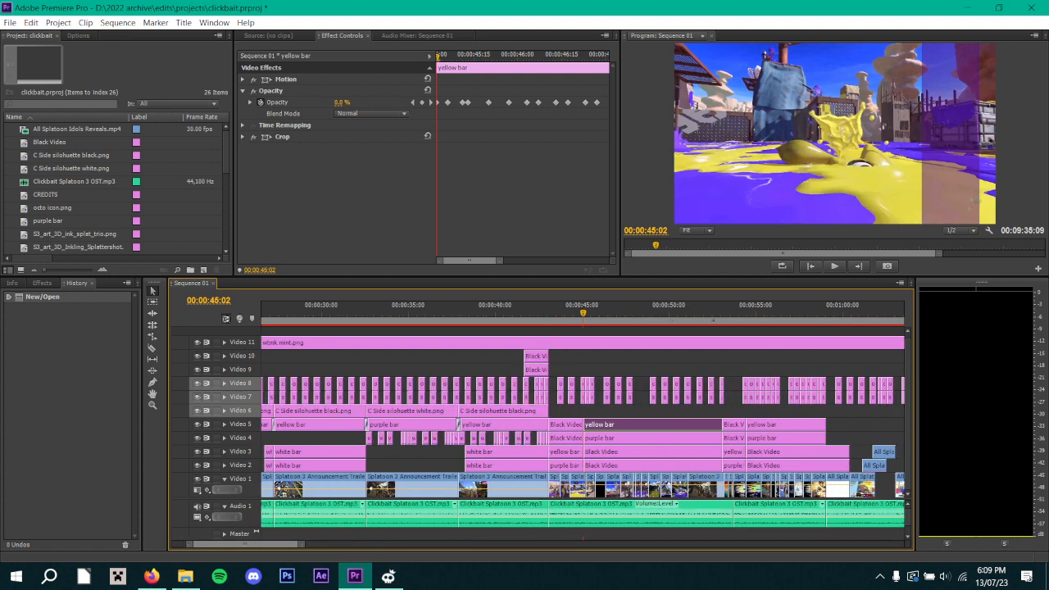
Play and move back and forth through the yellow bar's Opacity pulses between 00:00:45:20 and 00:00:46:18, stopping at 00:00:46:15.
key("space")
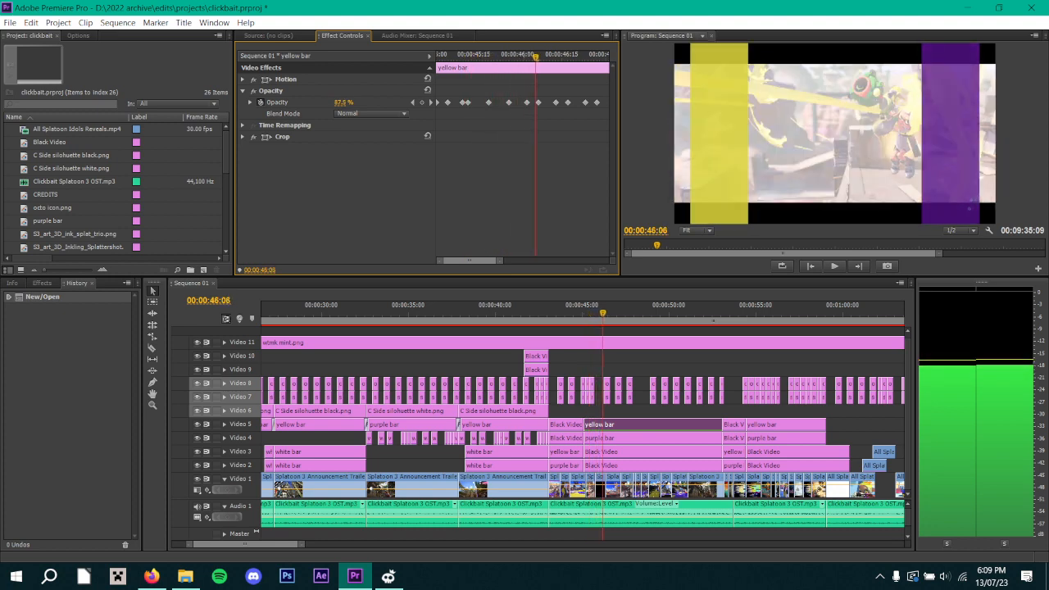
key("Left")
key("Left")
key("Left")
key("Left")
key("Left")
key("Left")
key("Left")
key("Left")
key("Left")
key("Left")
key("Left")
key("Left")
key("Left")
key("Left")
key("Left")
key("Left")
key("Left")
key("Left")
key("Left")
key("Left")
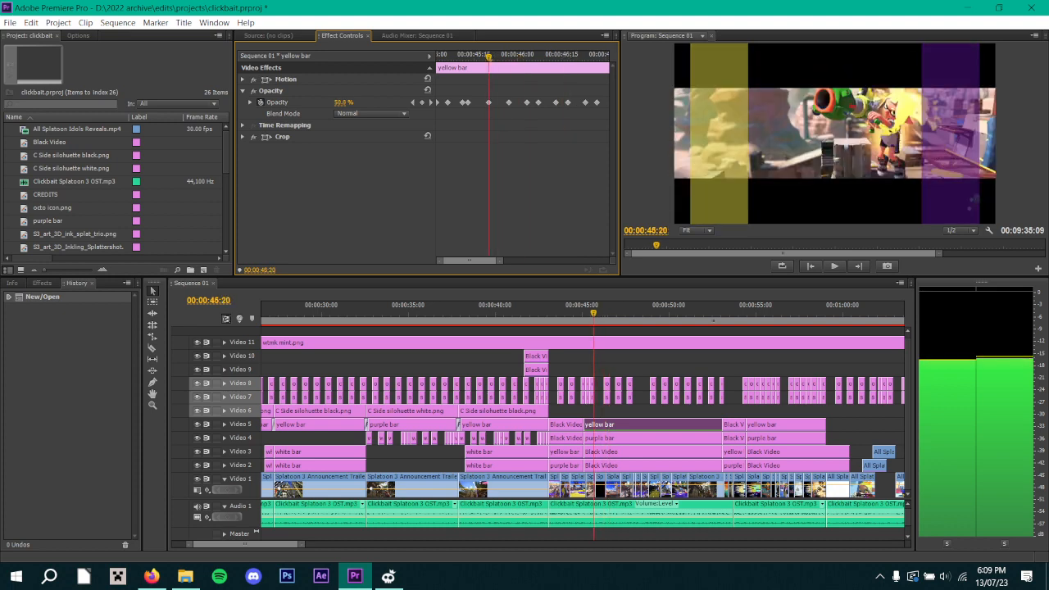
key("Right")
key("Right")
key("Right")
key("Right")
key("Right")
key("Right")
key("Right")
key("Right")
key("Right")
key("Right")
key("Right")
key("Right")
key("Right")
key("Right")
key("Right")
key("Right")
key("Right")
key("Right")
key("Right")
key("Right")
key("Right")
key("Right")
key("Right")
key("Right")
key("Right")
key("Right")
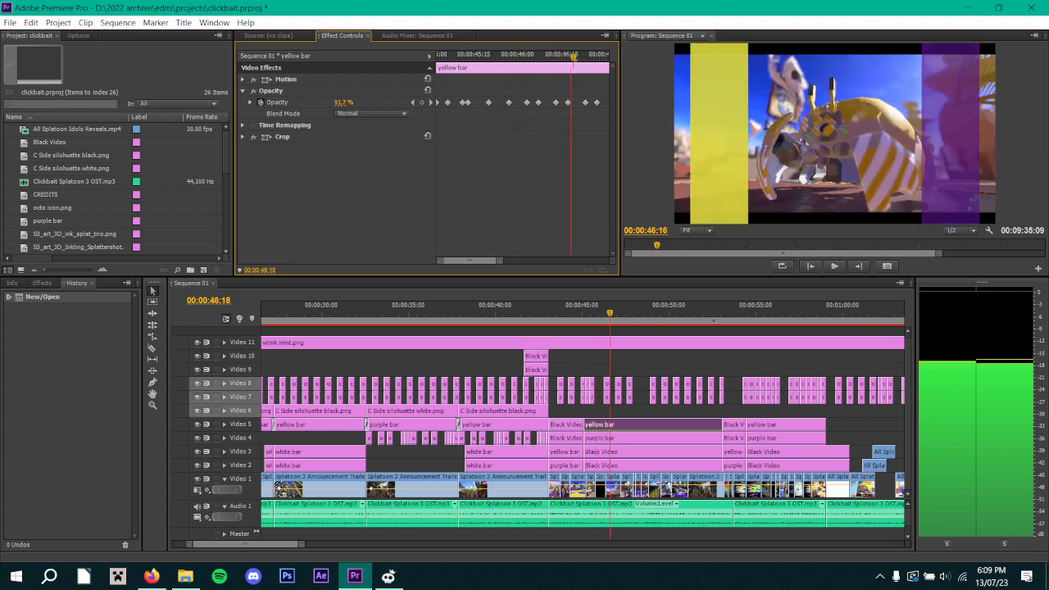
key("Left")
key("Left")
key("Left")
key("Left")
key("Left")
key("Left")
key("Left")
key("Left")
key("Left")
key("Left")
key("Left")
key("Left")
key("Left")
key("Left")
key("Left")
key("Left")
key("Left")
key("Left")
key("Left")
key("Left")
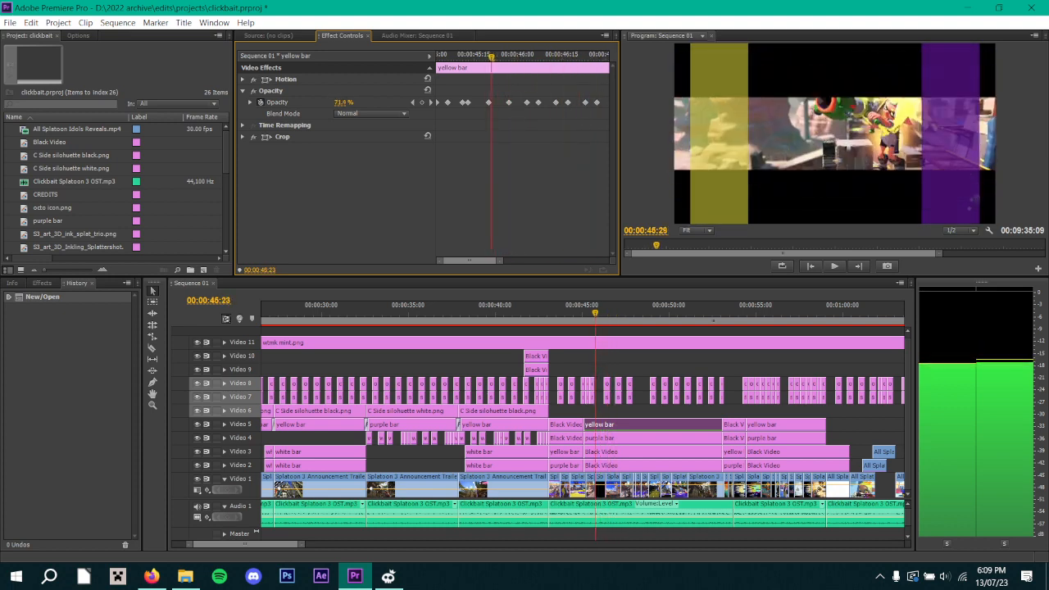
key("Right")
key("Right")
key("Right")
key("Right")
key("Right")
key("Right")
key("Right")
key("Right")
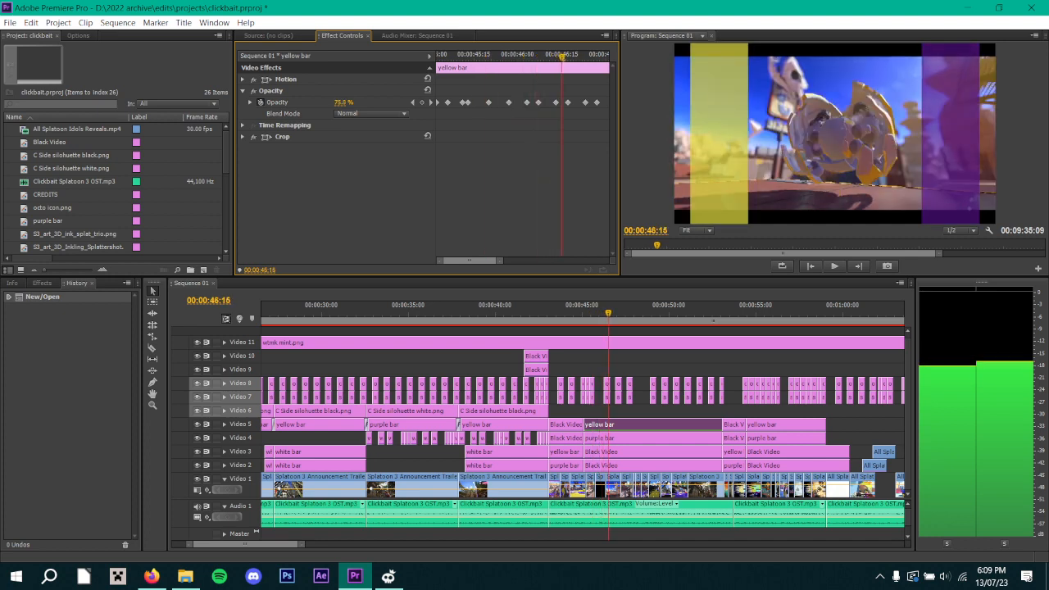
Compare the Crop keyframes of Black Video on Video 3 with the yellow bar's Opacity keyframes on Video 5, stopping at 00:00:47:08.
left_click(639, 453)
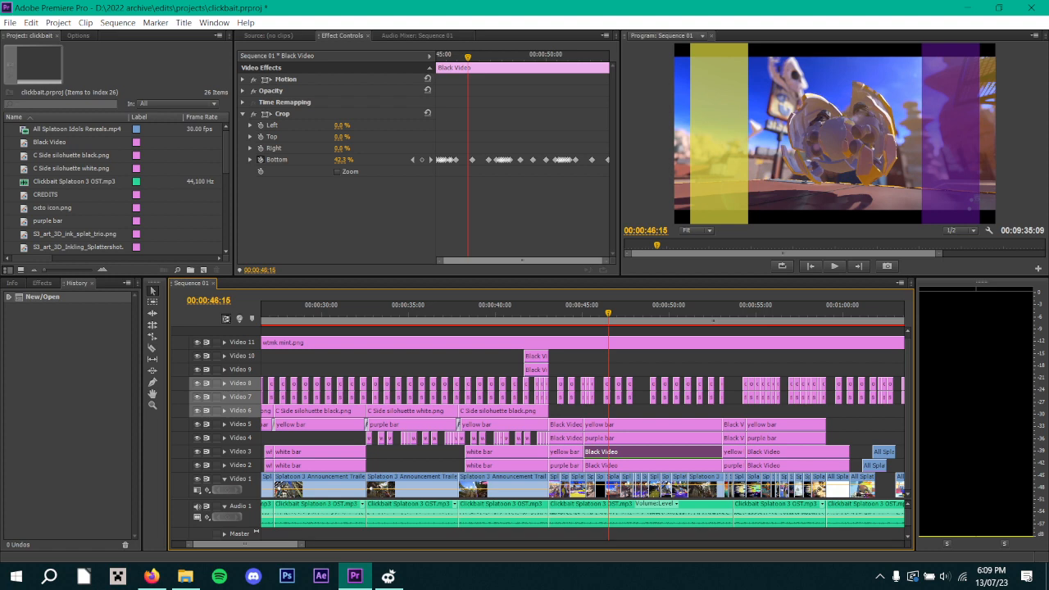
left_click(637, 425)
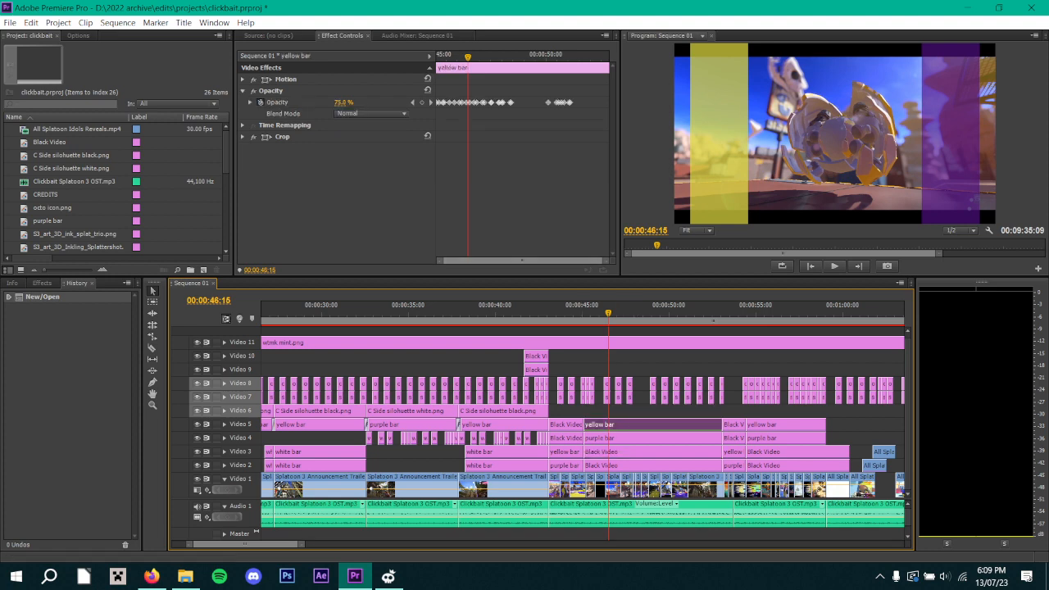
left_click(508, 164)
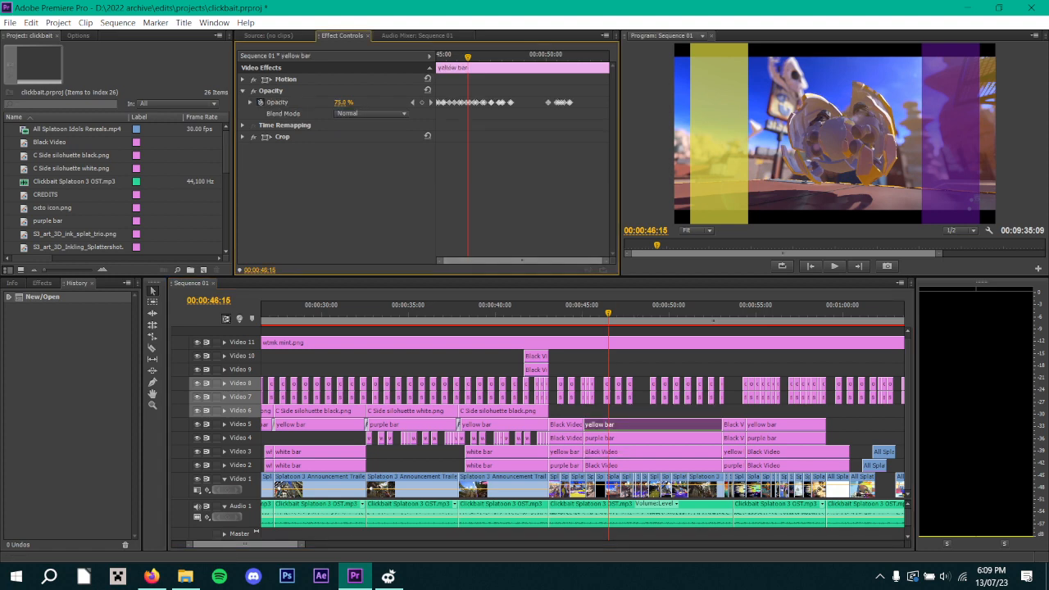
mouse_move(468, 56)
left_mouse_down()
mouse_move(438, 56)
mouse_move(485, 57)
left_mouse_up()
Play the Crop Bottom animation of Black Video on Video 3 from the clip's start to 00:00:46:04 with its first keyframes enlarged.
left_click(639, 452)
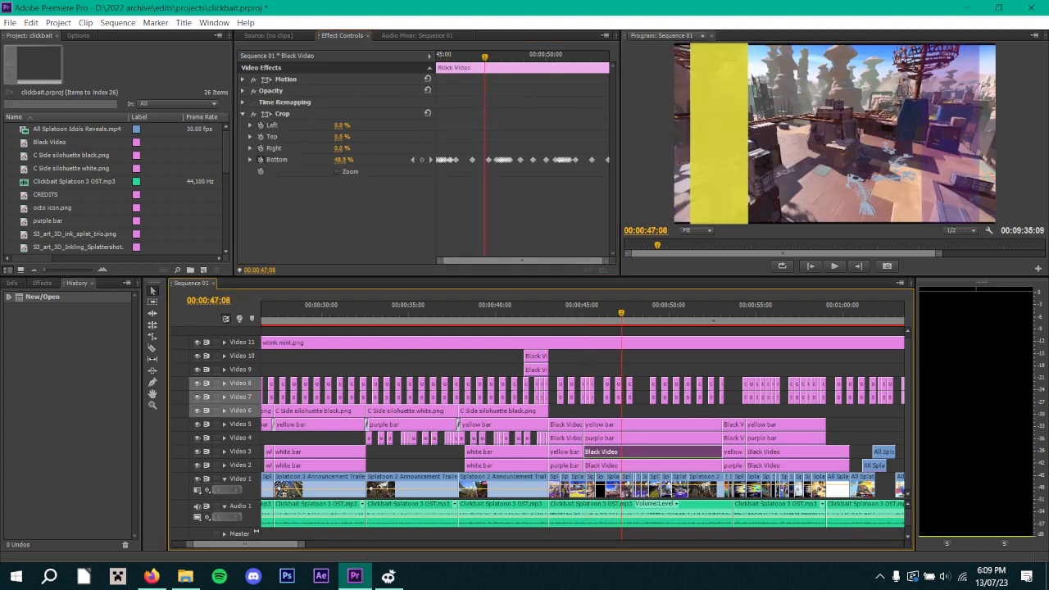
left_click_drag(485, 57, 435, 57)
left_click_drag(606, 261, 490, 260)
key("space")
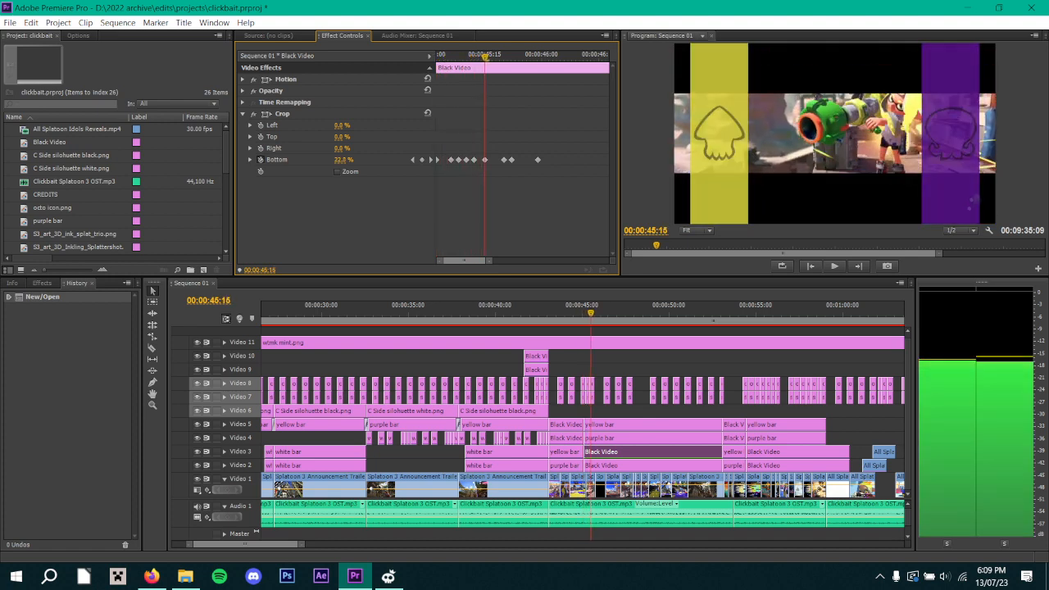
key("Right")
key("Right")
key("Right")
key("Right")
key("Right")
key("Right")
key("Right")
key("Right")
key("Right")
key("Right")
key("Right")
key("Right")
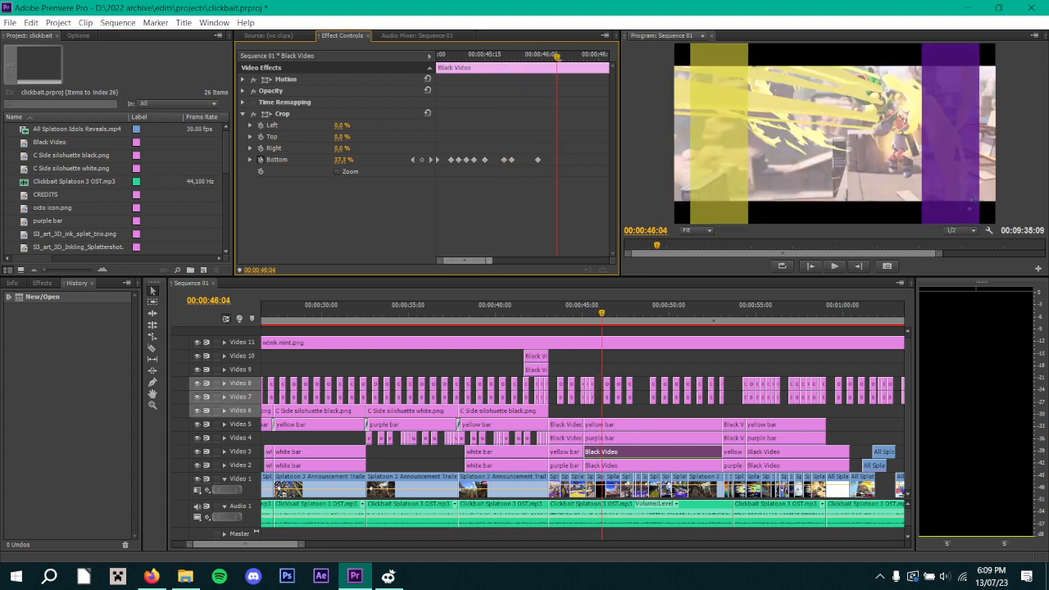
Play Black Video's Crop Bottom animation on to 00:00:48:07 and examine the keyframes around that point.
mouse_move(490, 260)
left_mouse_down()
mouse_move(513, 261)
mouse_move(491, 261)
left_mouse_up()
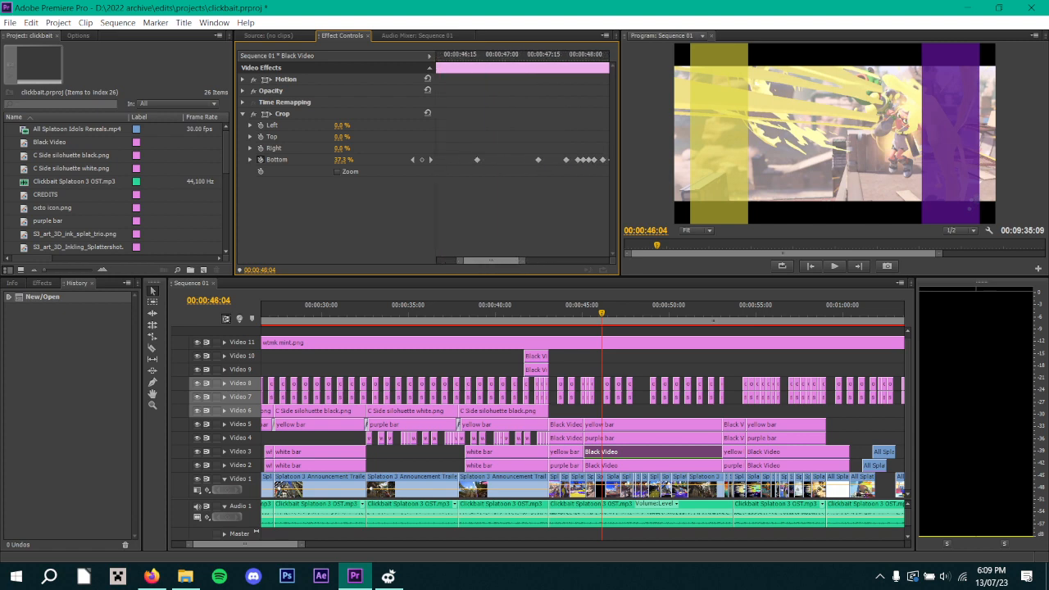
key("space")
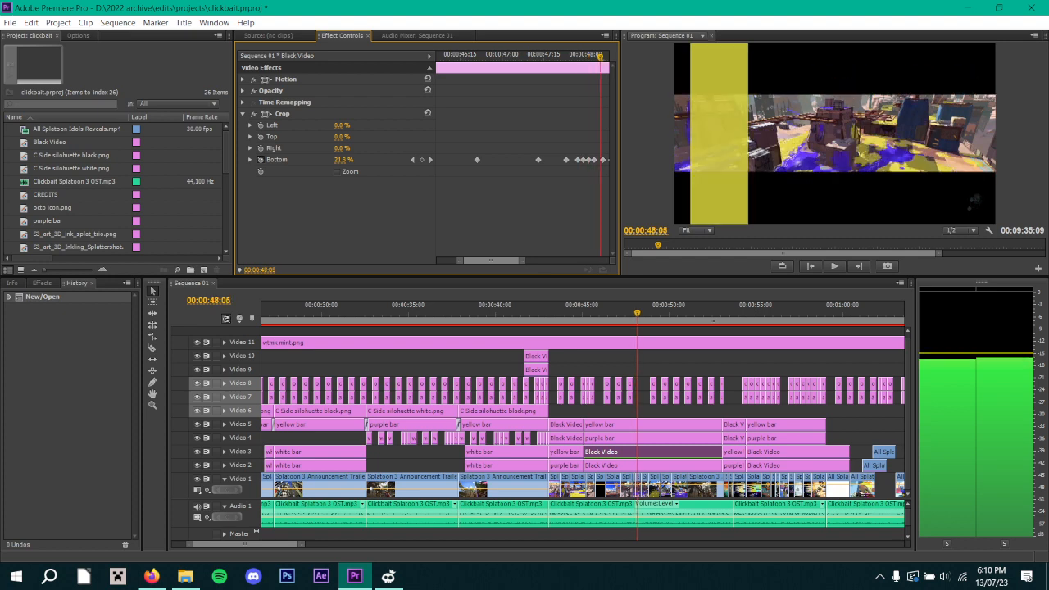
key("space")
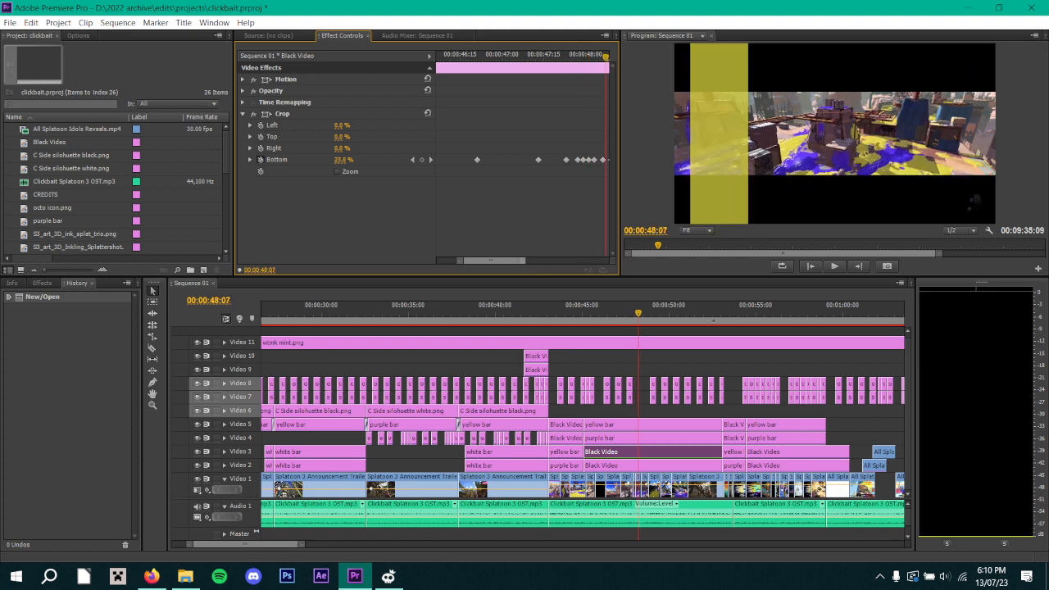
left_click_drag(522, 261, 557, 261)
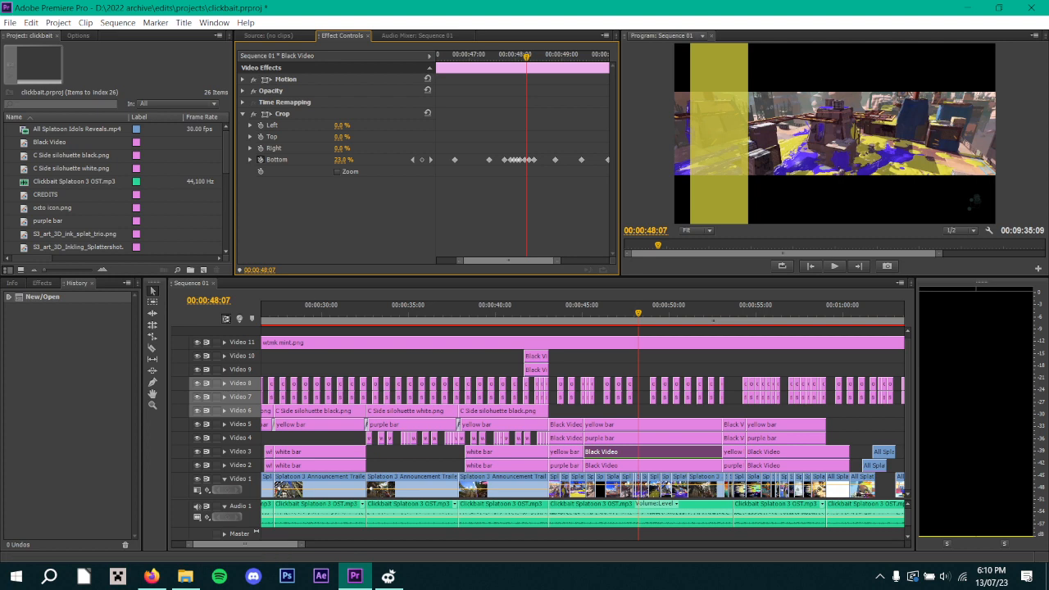
Play the sequence on to 00:01:01:04 with the whole timeline in view, and return to 00:01:00:07.
left_click_drag(302, 544, 371, 544)
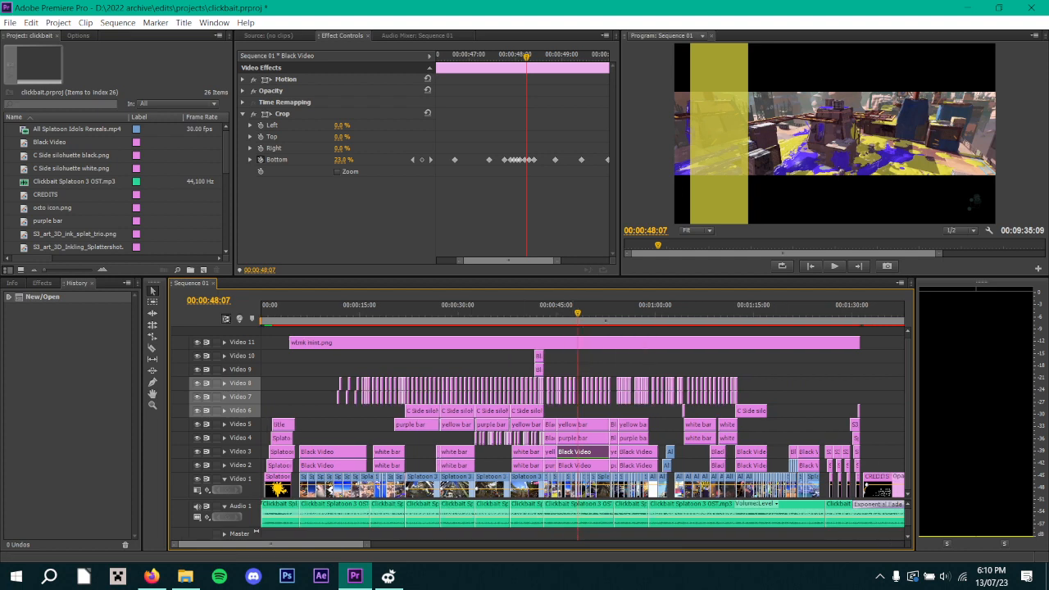
key("space")
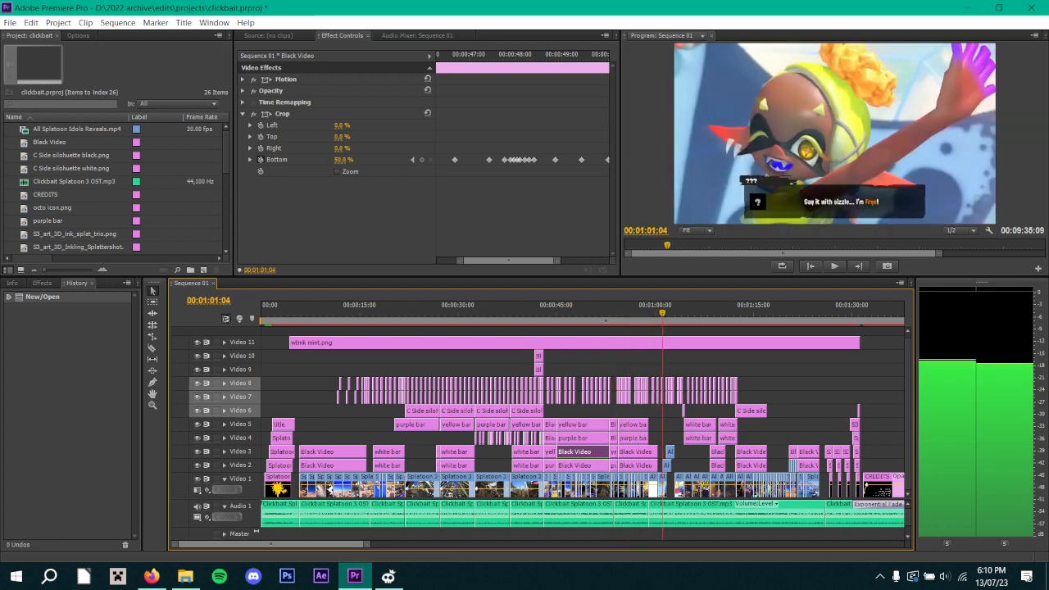
left_click(656, 311)
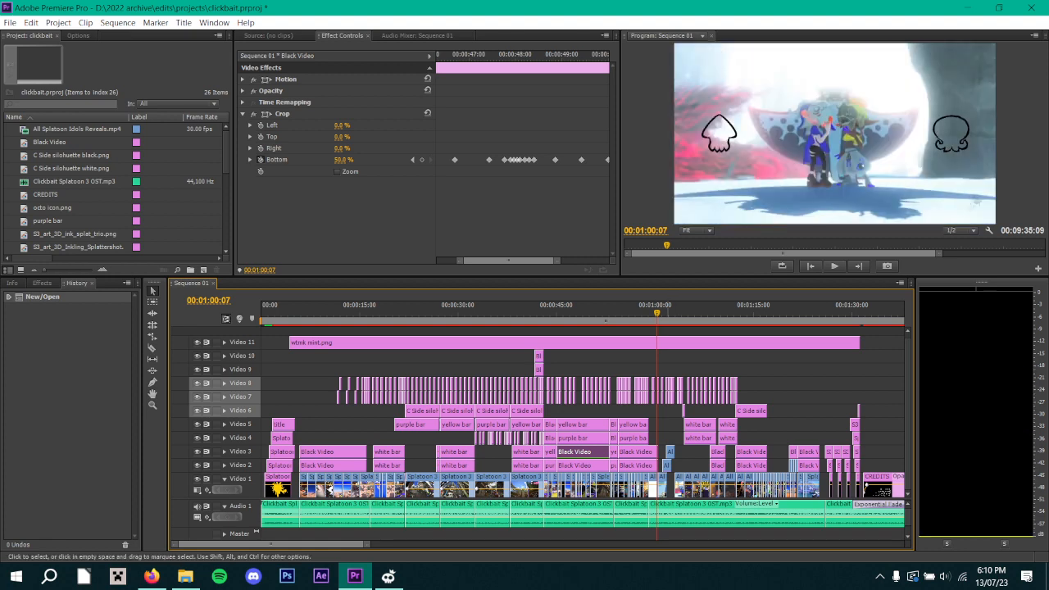
Play the Position animation of the Video 1 All Splatoon Idols Reveals.mp4 clip to 00:01:01:25 and return to its keyframe at 00:01:01:09.
left_click(661, 485)
key("space")
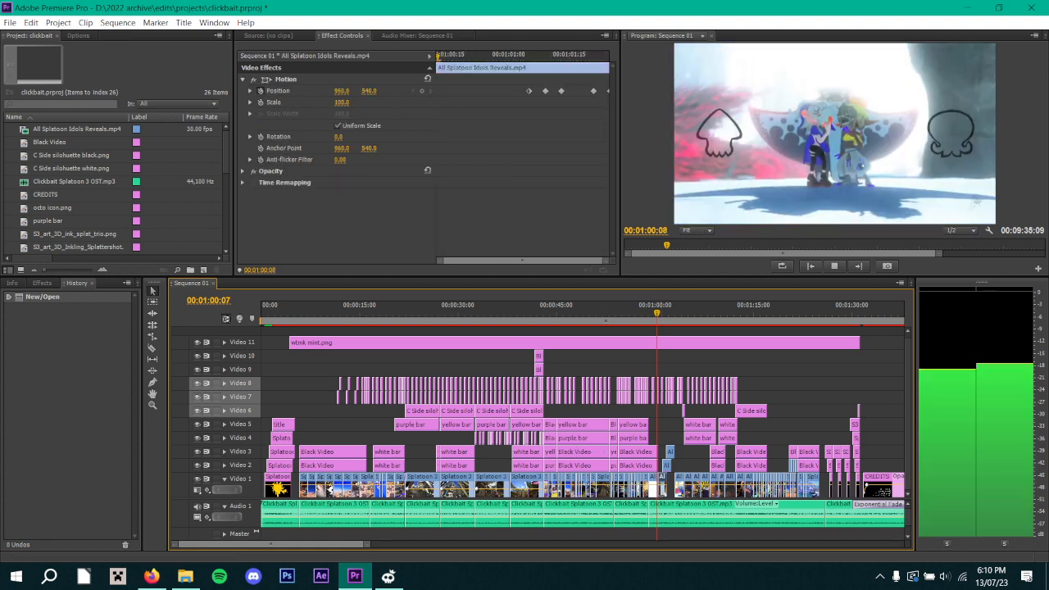
key("space")
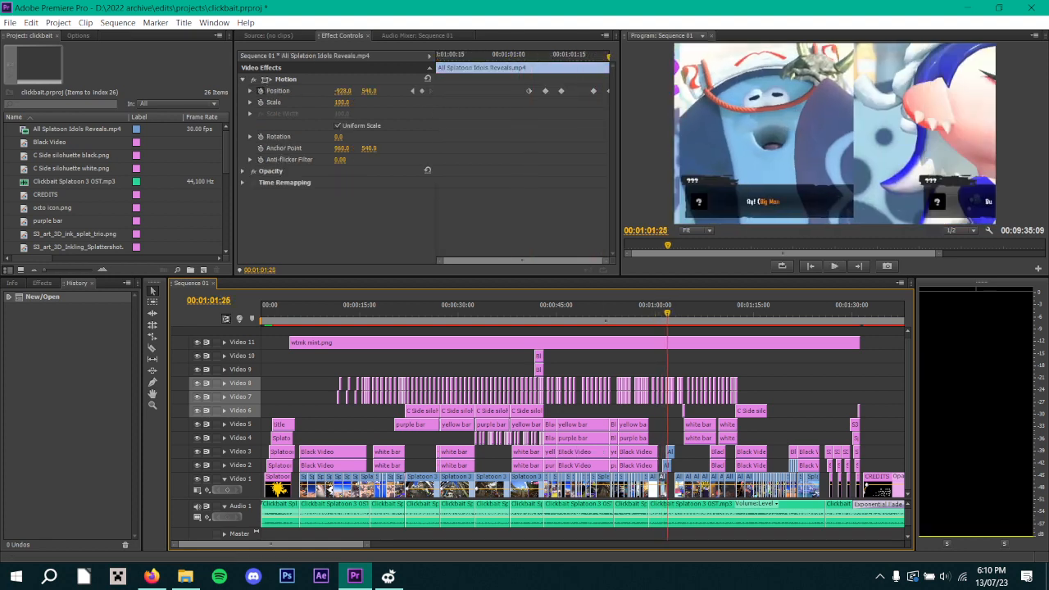
mouse_move(537, 57)
left_mouse_down()
mouse_move(558, 57)
mouse_move(545, 57)
left_mouse_up()
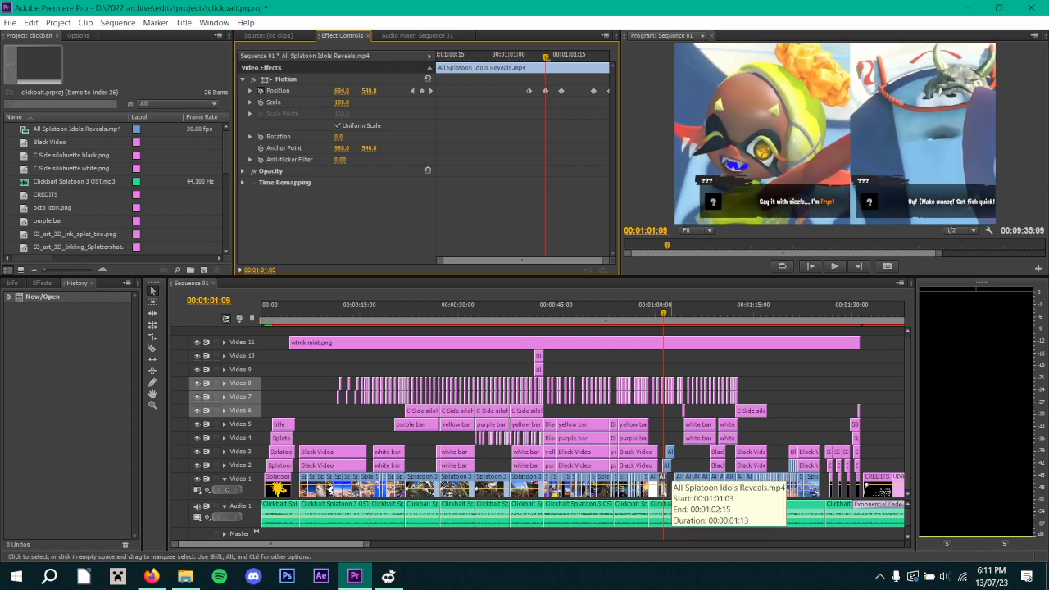
Play the overlapping Video 2 idols clip's Position animation to 00:01:02:28, and move back and forth through its slide keyframes.
left_click(668, 481)
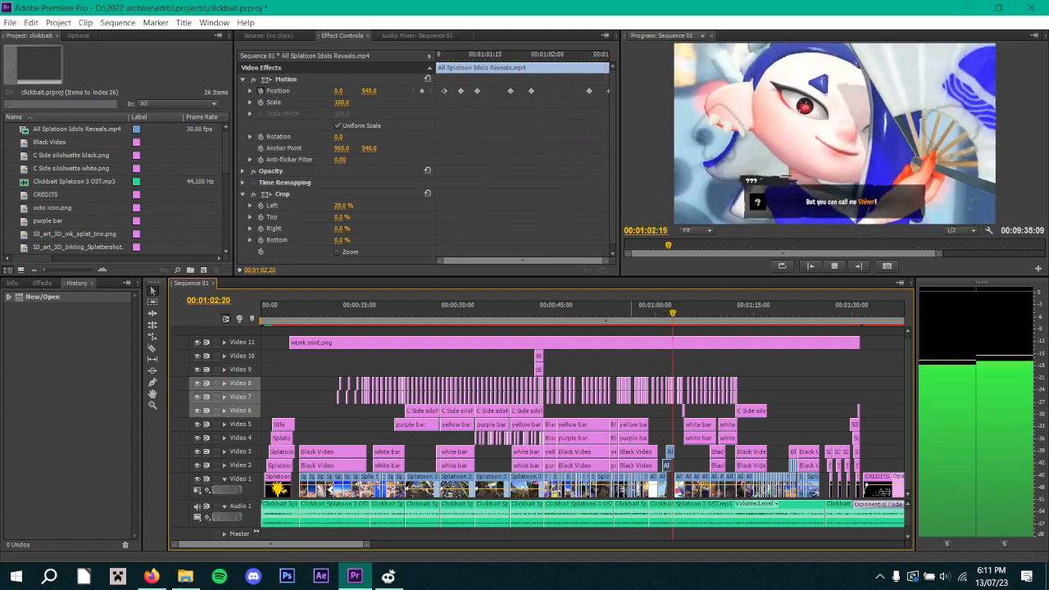
key("space")
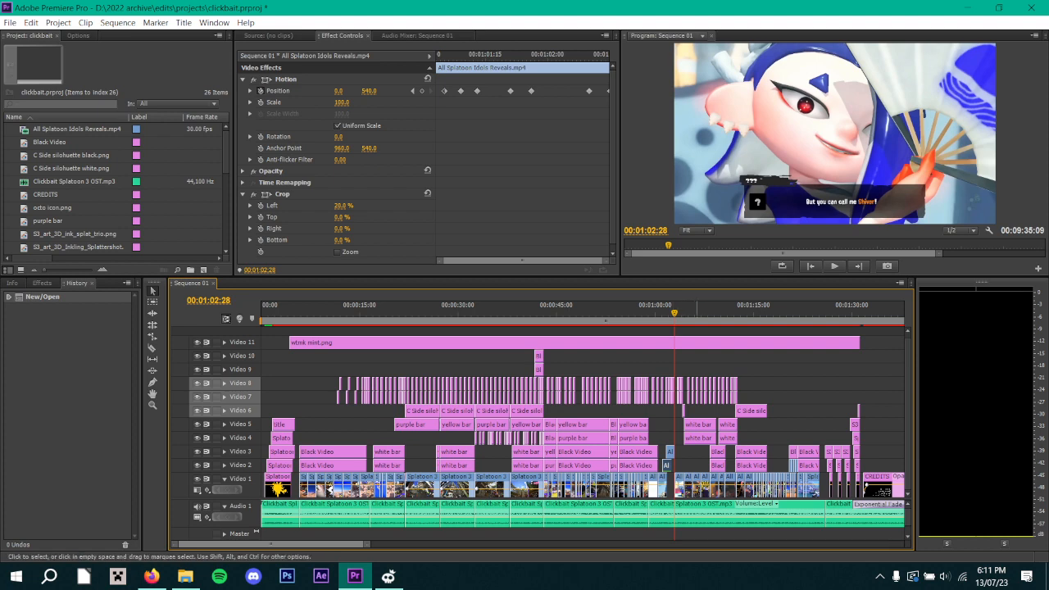
left_click_drag(674, 312, 661, 313)
key("shift+Left")
key("shift+Right")
key("shift+Right")
key("shift+Right")
key("shift+Right")
key("shift+Right")
key("shift+Right")
key("shift+Right")
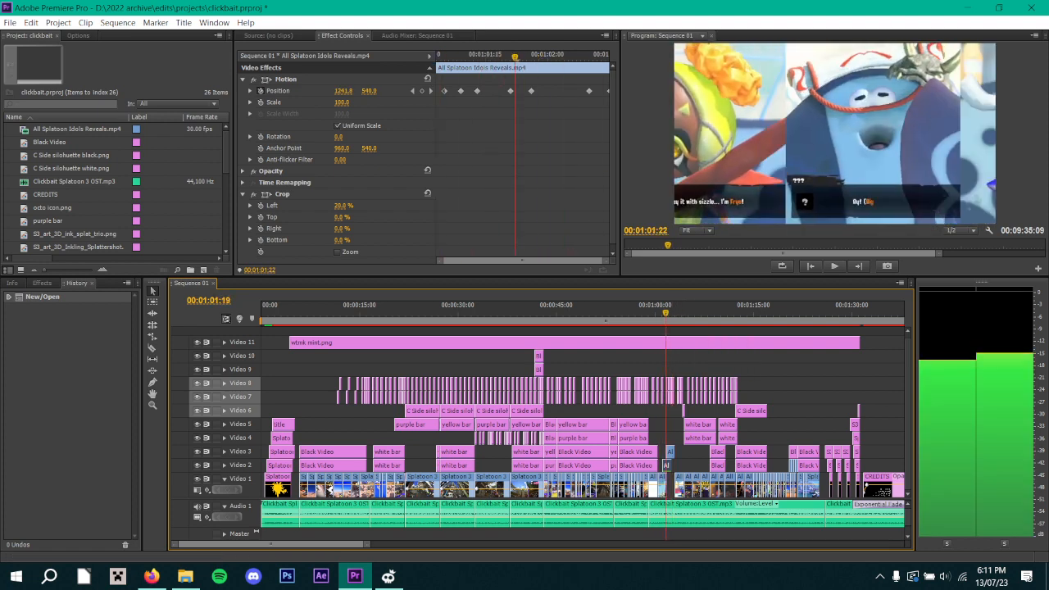
Replay the idols' sliding transition from about 00:01:00:29 to 00:01:03:07 and continue playing the sequence to 00:01:18:15.
key("shift+Left")
key("shift+Left")
key("shift+Left")
key("shift+Left")
key("space")
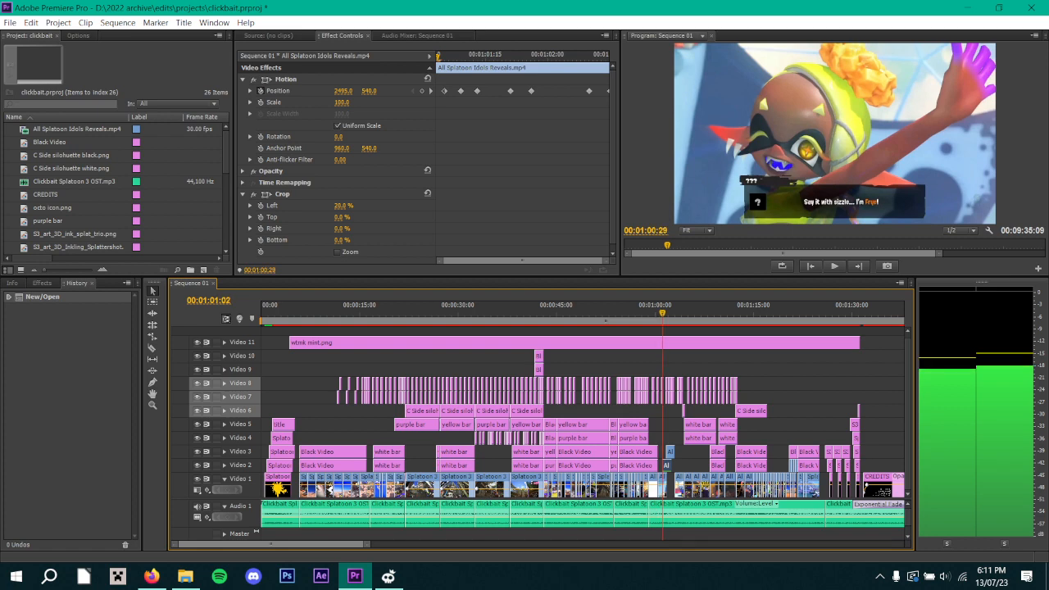
key("space")
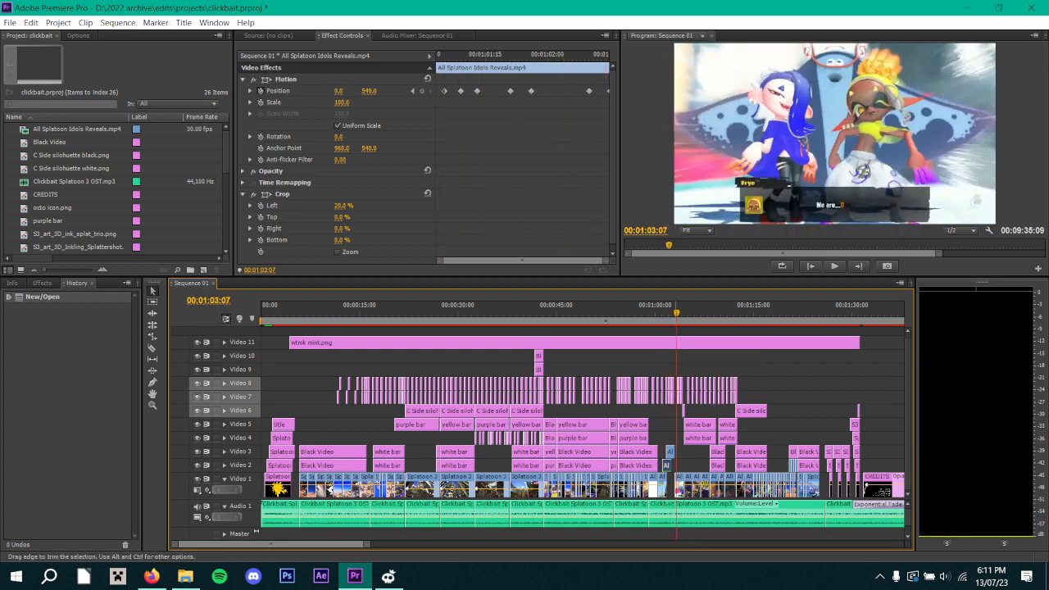
key("space")
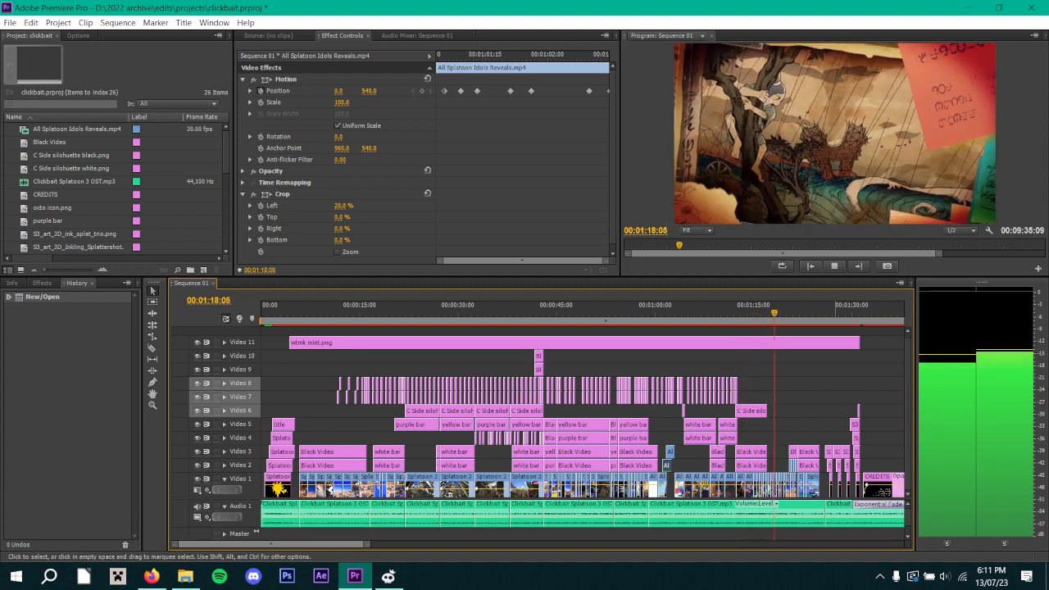
key("space")
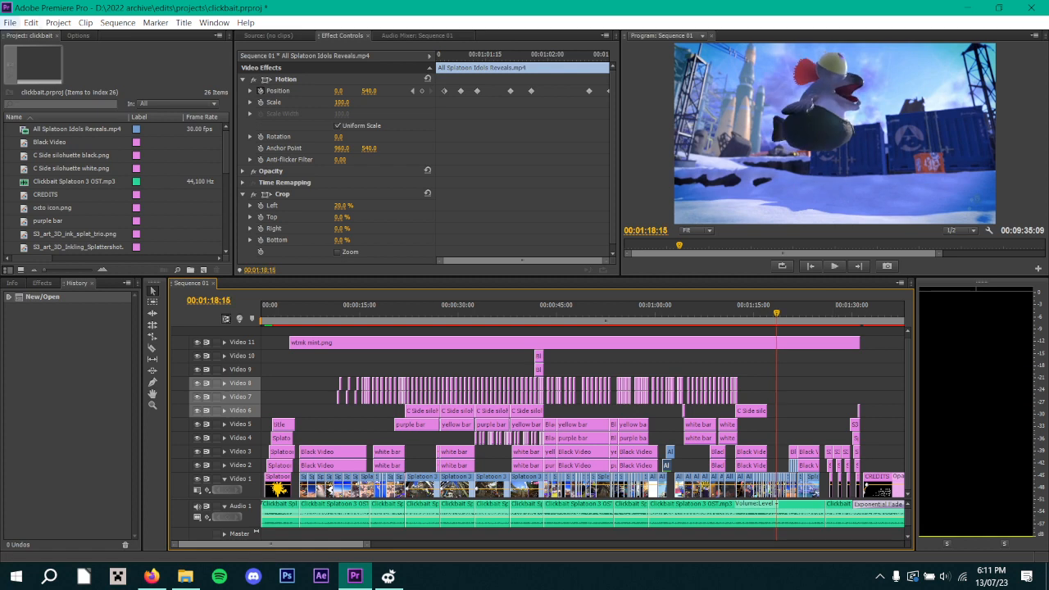
Open the recent project electro supremacy.prproj without saving the changes to clickbait.prproj.
left_click(10, 22)
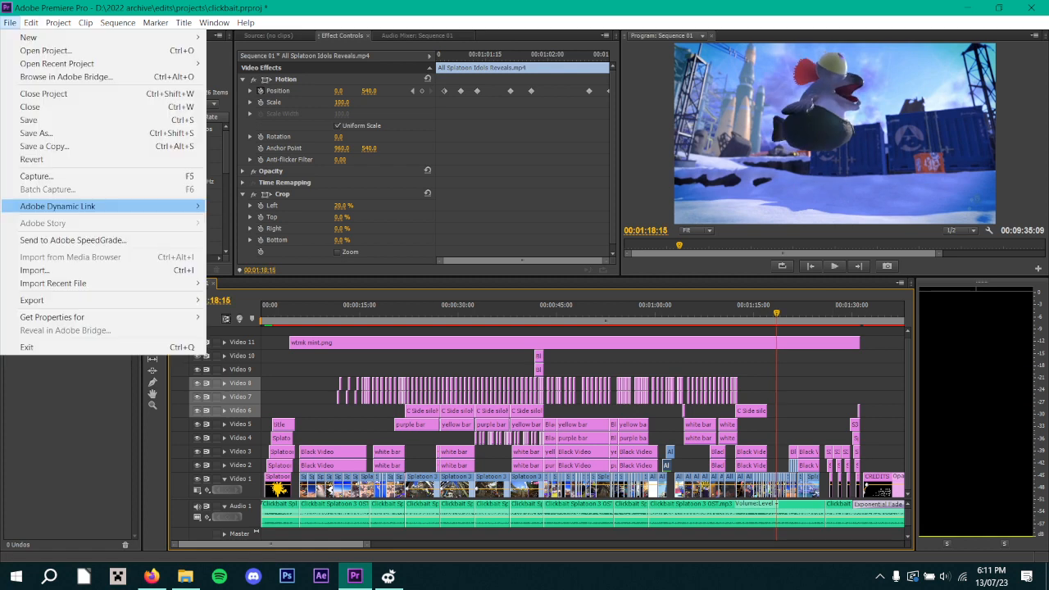
mouse_move(73, 63)
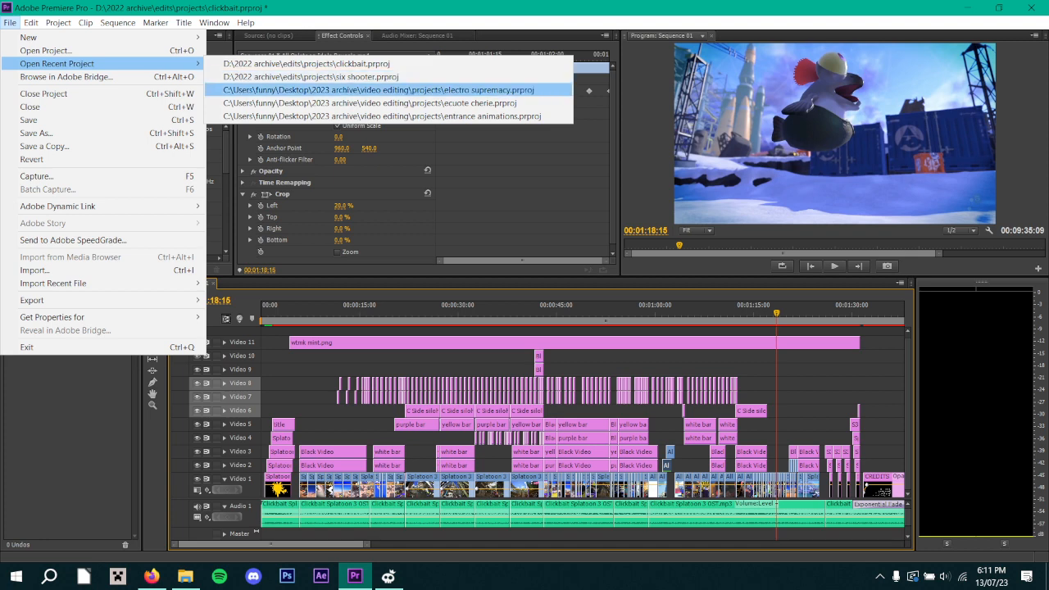
left_click(377, 89)
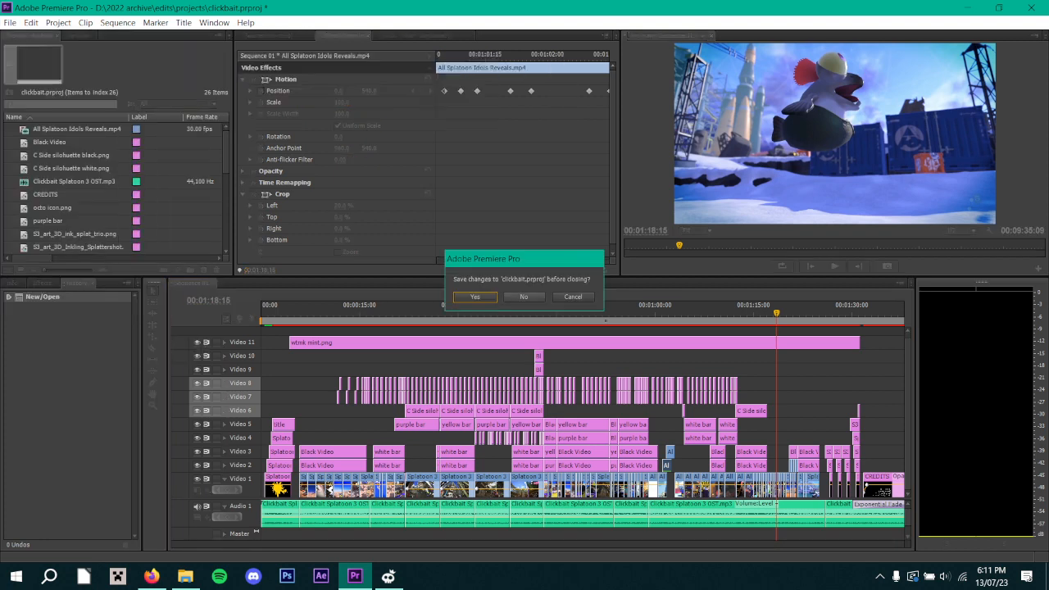
left_click(524, 297)
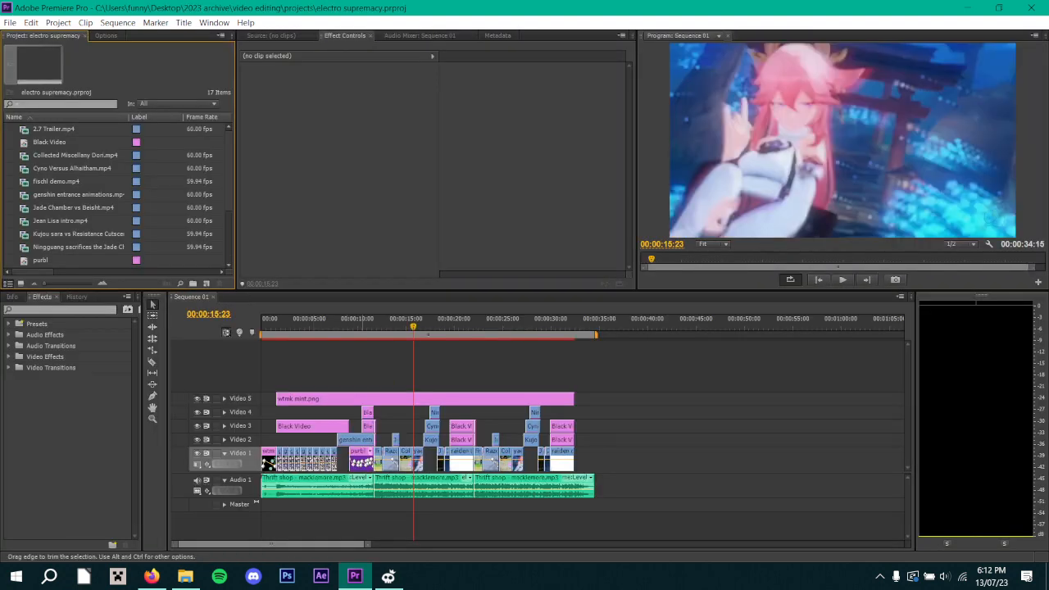
Examine the curved Crop Top keyframes of Black Video on Video 4, playing from 00:00:10:13 to 00:00:18:14 and returning to 00:00:10:19.
left_click(364, 411)
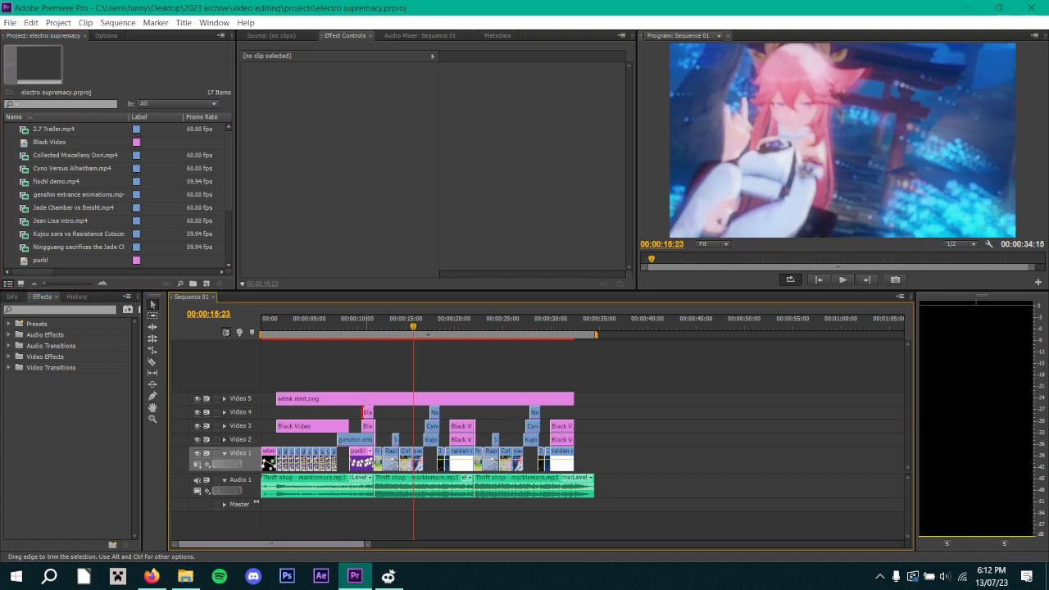
left_click(366, 412)
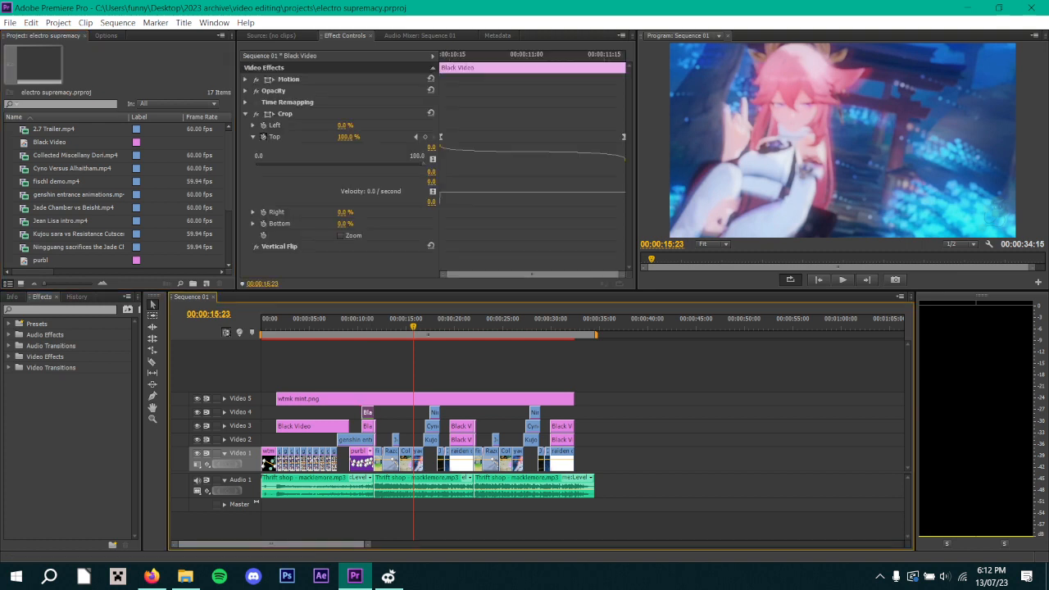
left_click_drag(466, 55, 441, 56)
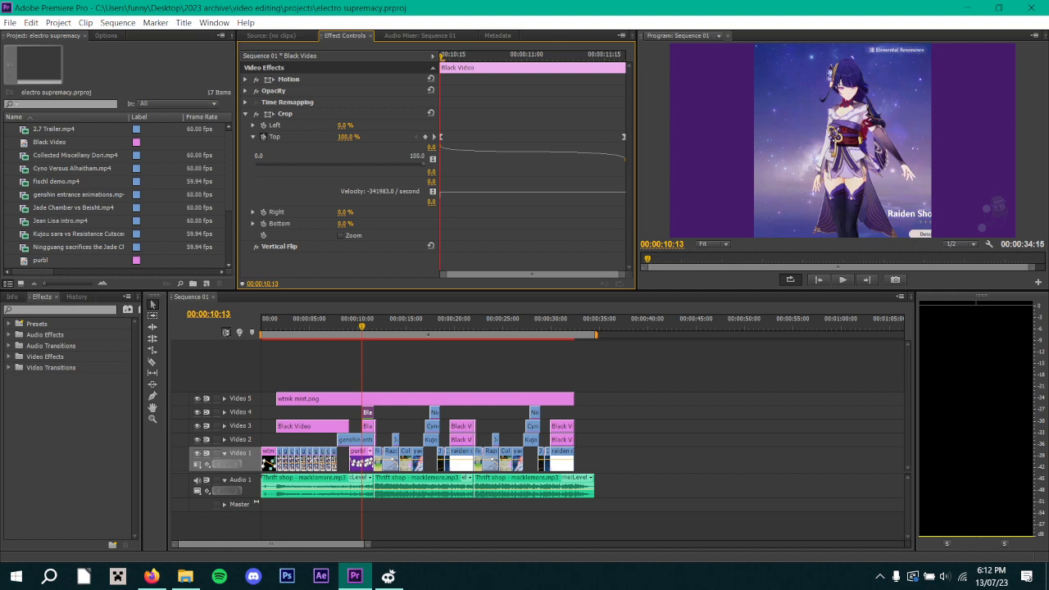
key("space")
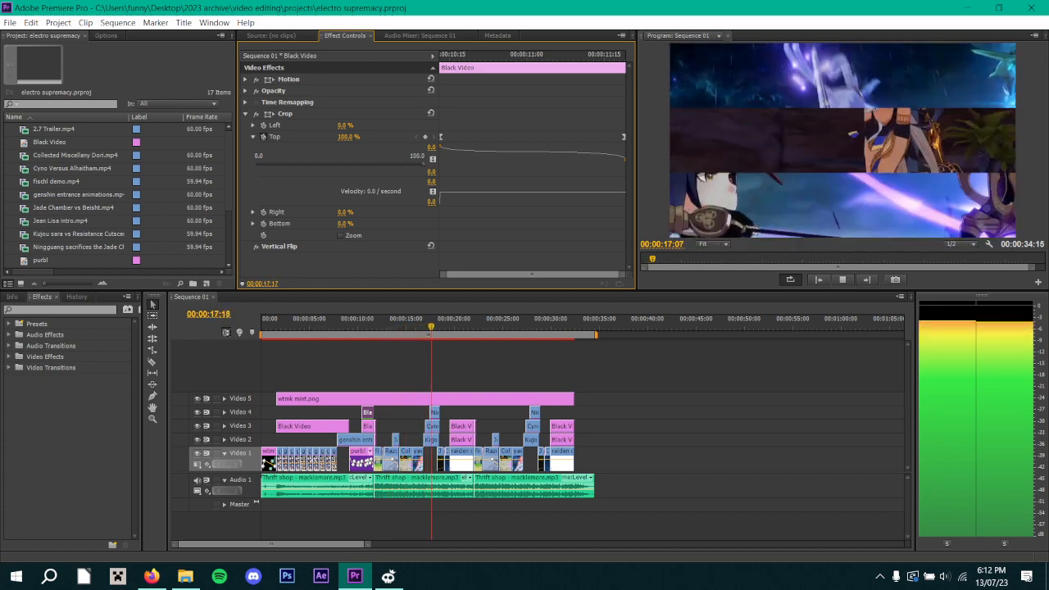
key("space")
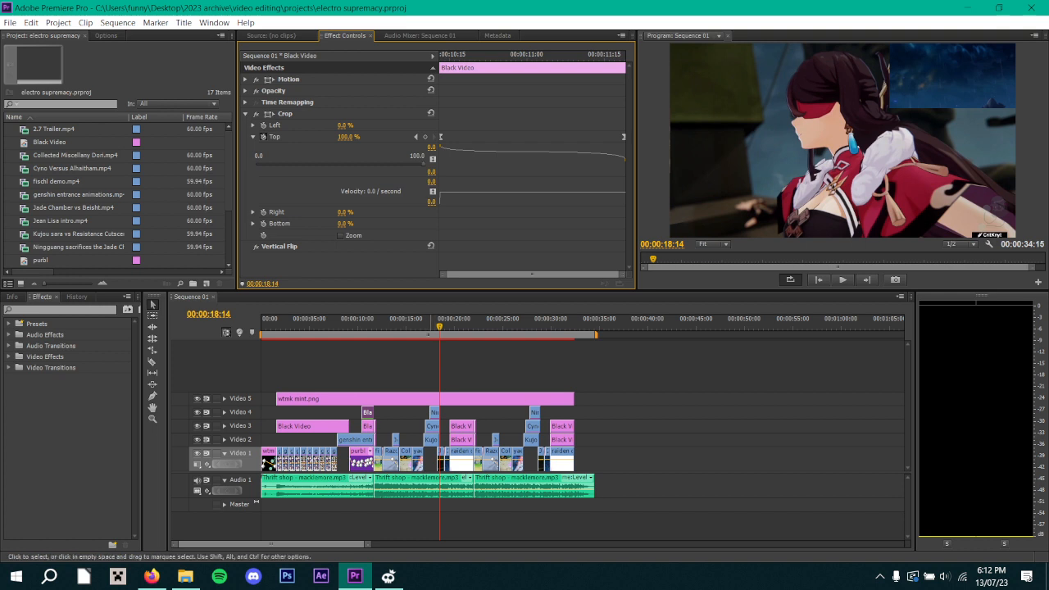
left_click_drag(492, 56, 469, 57)
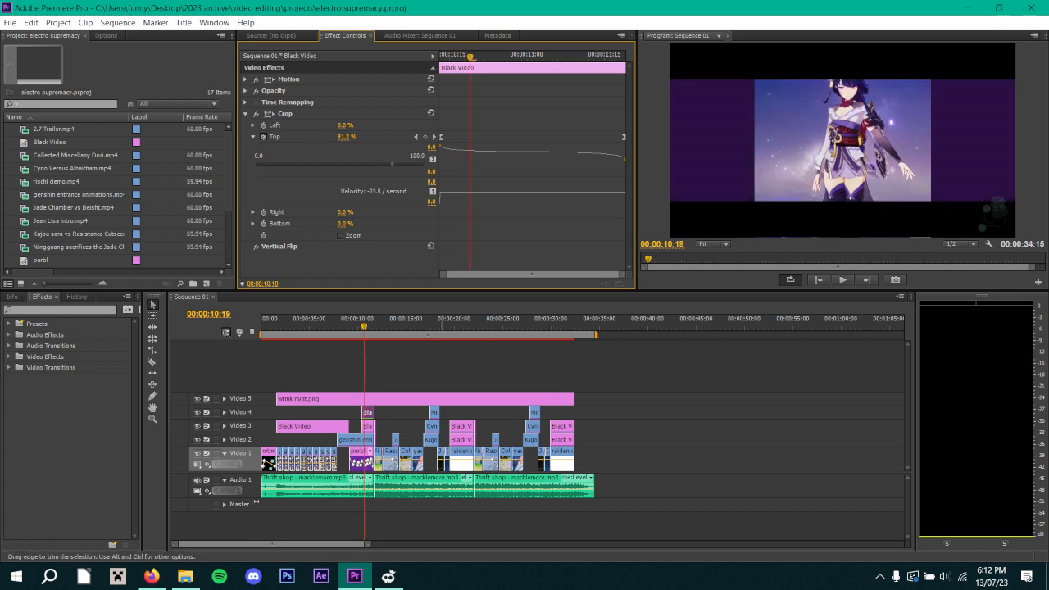
Inspect the Position keyframes of the Kujou sara vs Resistance Cutscene.mp4 clip on Video 2, stopping at the keyframe at 00:00:18:07.
left_click(431, 440)
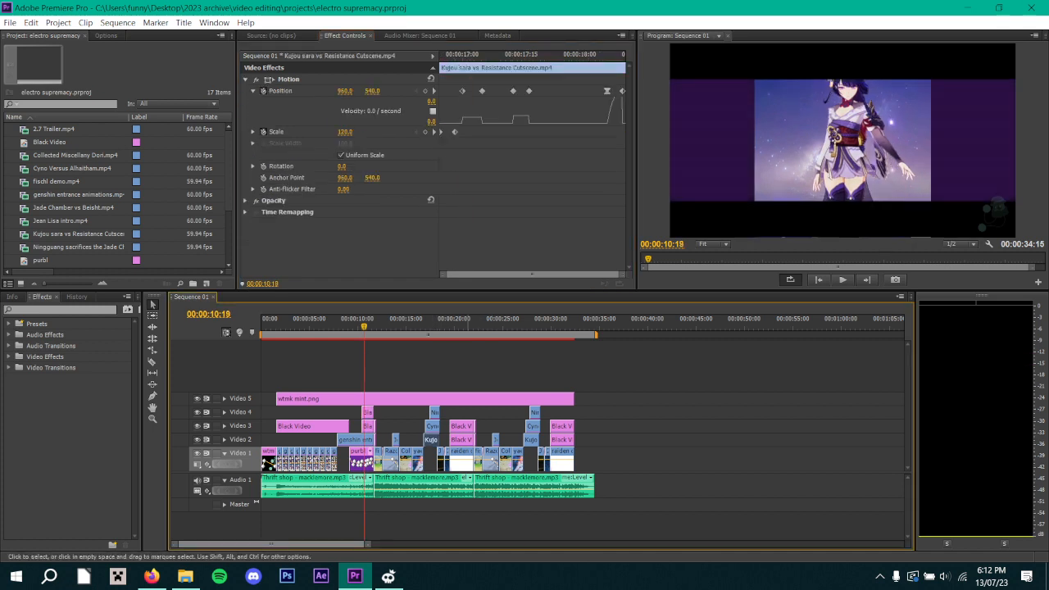
mouse_move(606, 56)
left_mouse_down()
mouse_move(625, 57)
mouse_move(607, 57)
left_mouse_up()
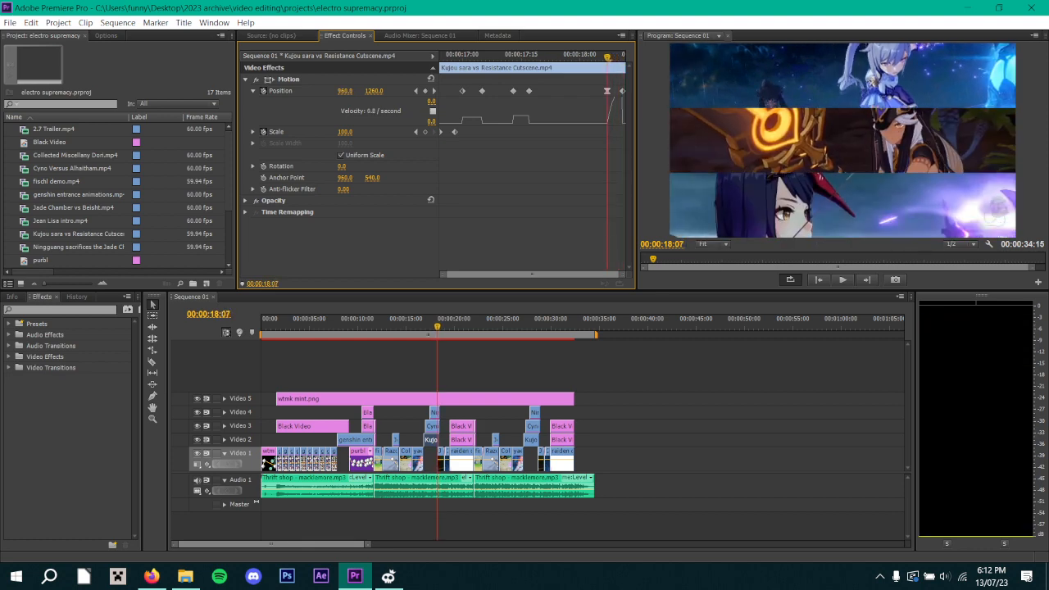
Examine the curved Crop Top keyframes of the Black Video clip on Video 3 around 00:00:20:21, replaying it and returning to its start at 00:00:19:16.
key("space")
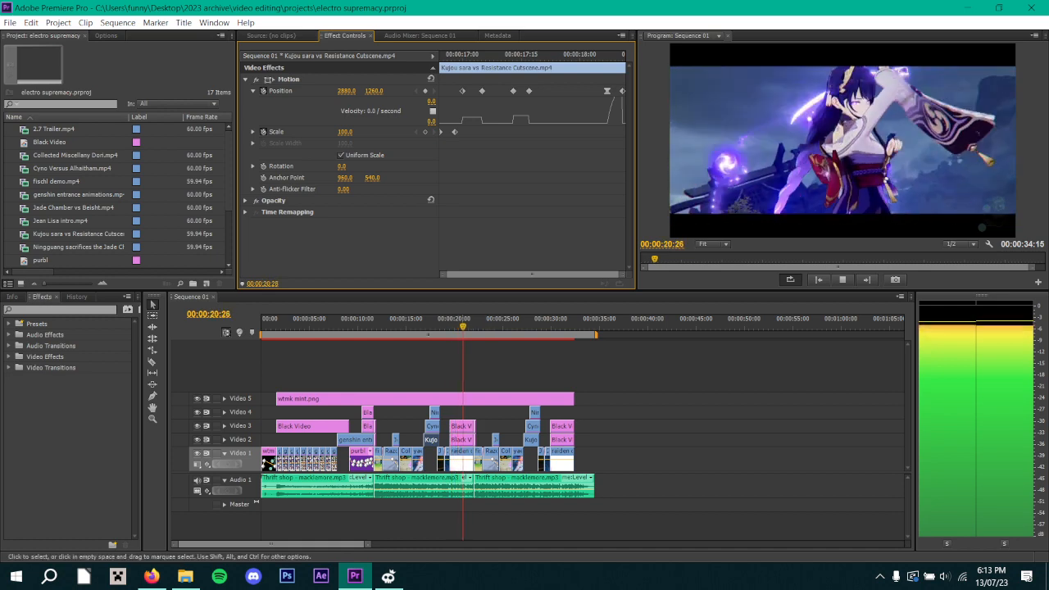
left_click(462, 427)
key("space")
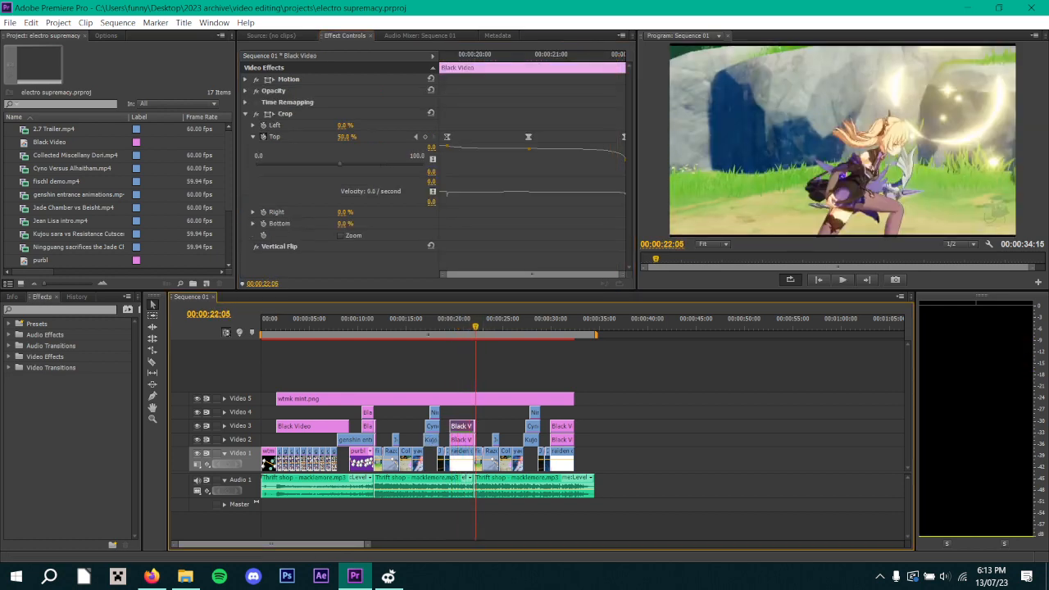
left_click(531, 164)
left_click_drag(544, 56, 447, 56)
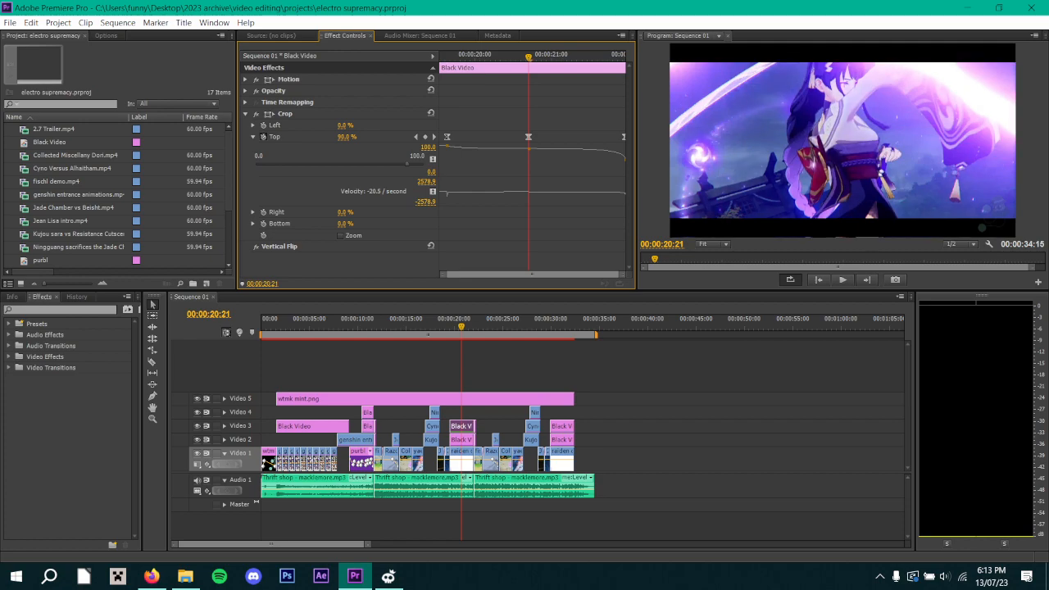
left_click_drag(529, 58, 440, 58)
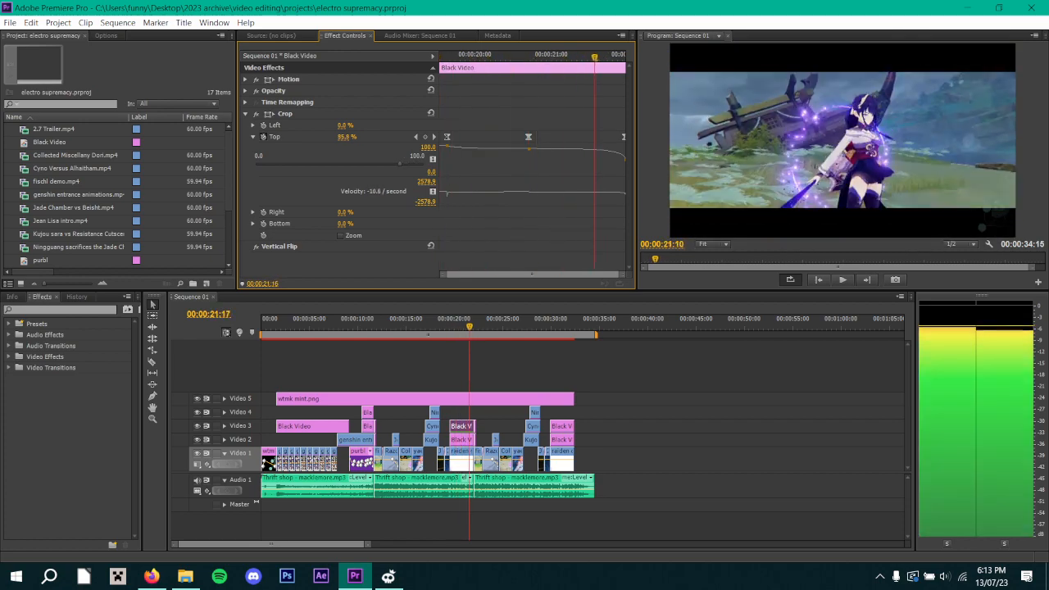
left_click_drag(524, 57, 440, 57)
key("Up")
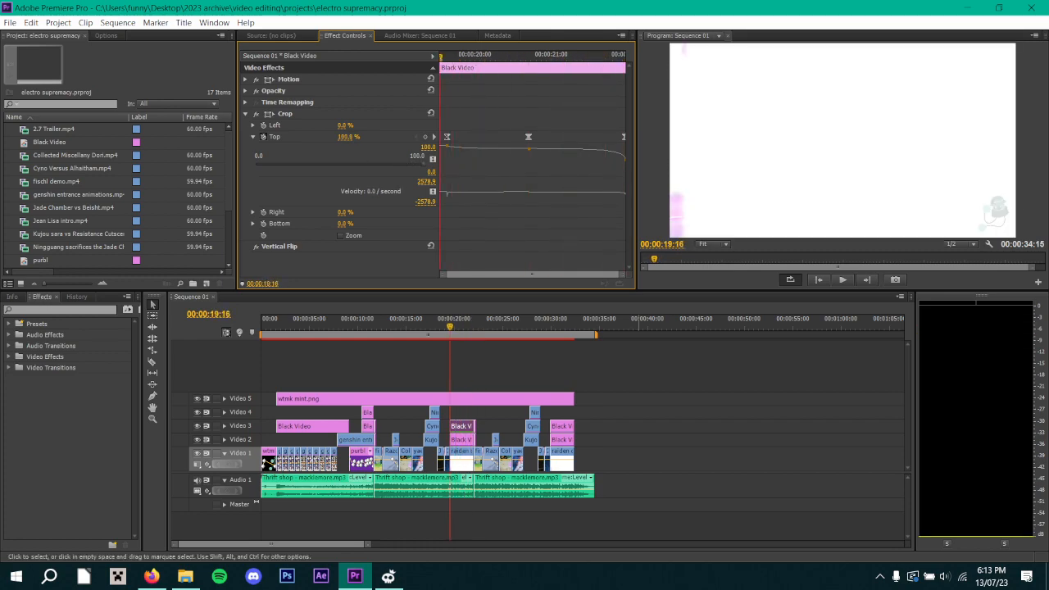
Deselect the Black Video clip and play the sequence from 00:00:19:16 to 00:00:26:22.
left_click(10, 23)
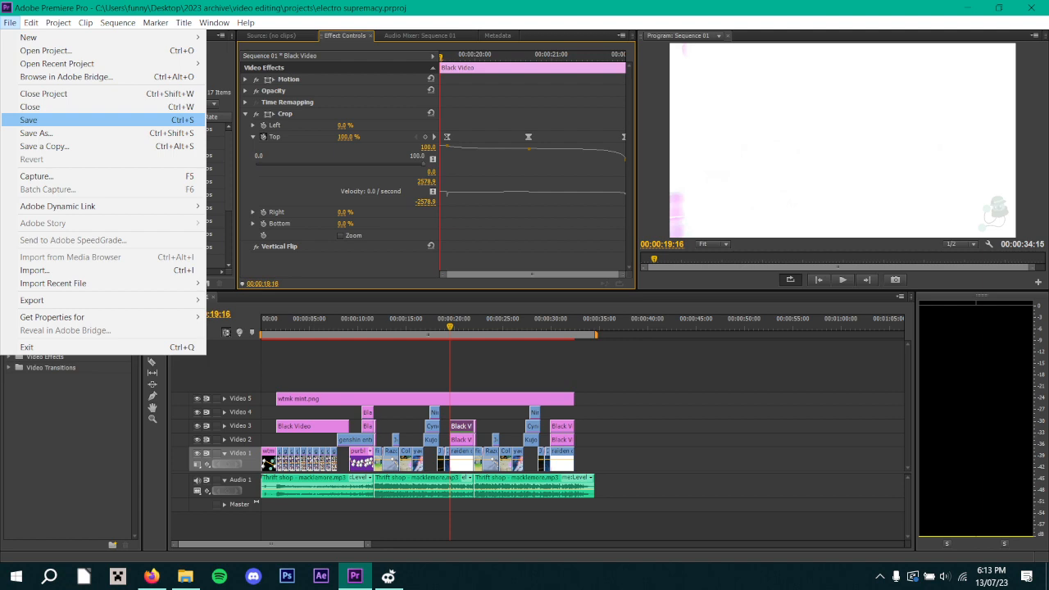
left_click(393, 367)
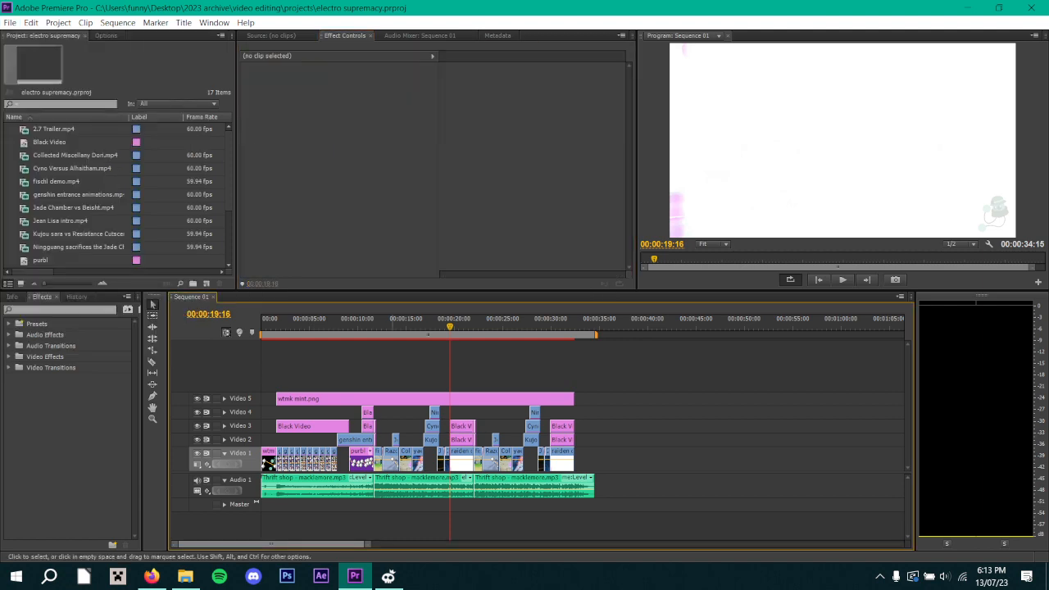
key("space")
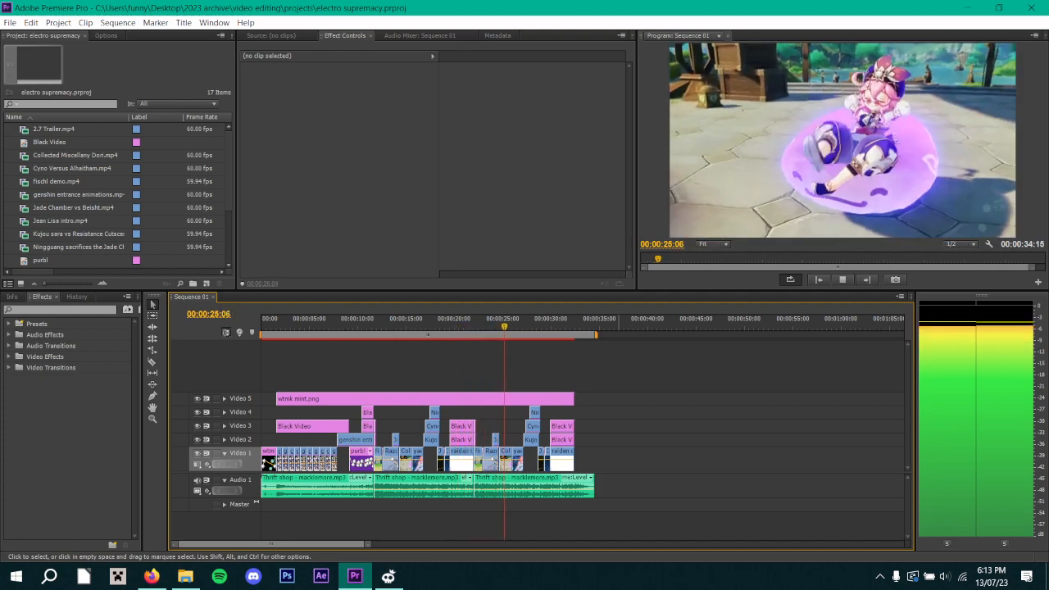
key("space")
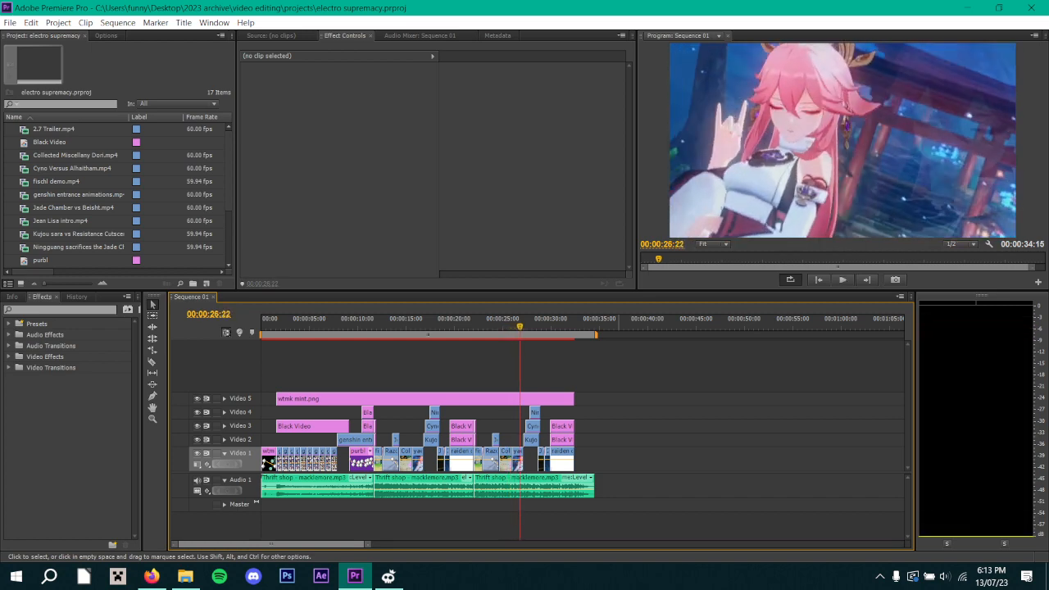